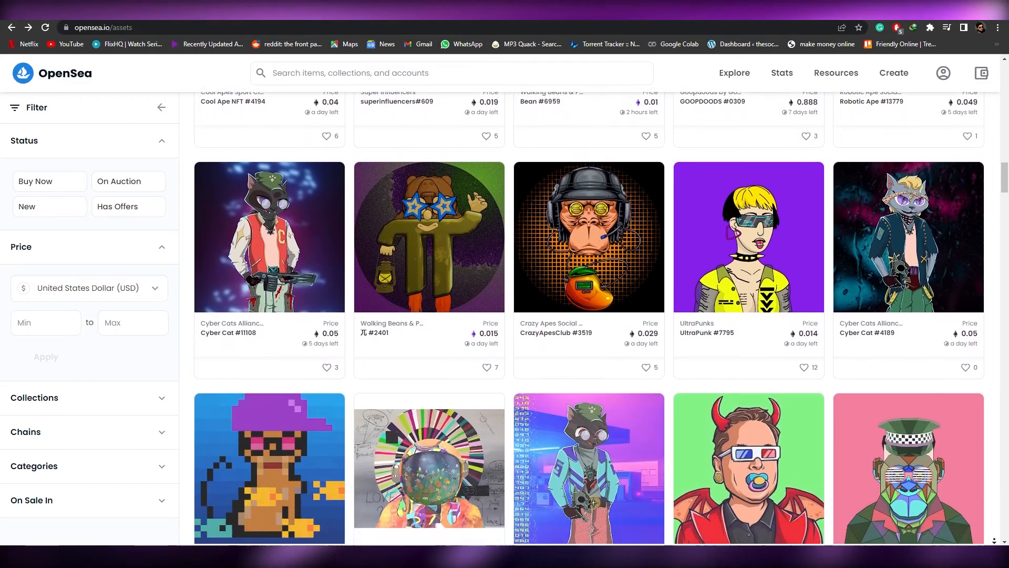
Browse the NFT artwork listings on the assets page and the notable drops on the OpenSea home page
scroll(589, 315, down, 6)
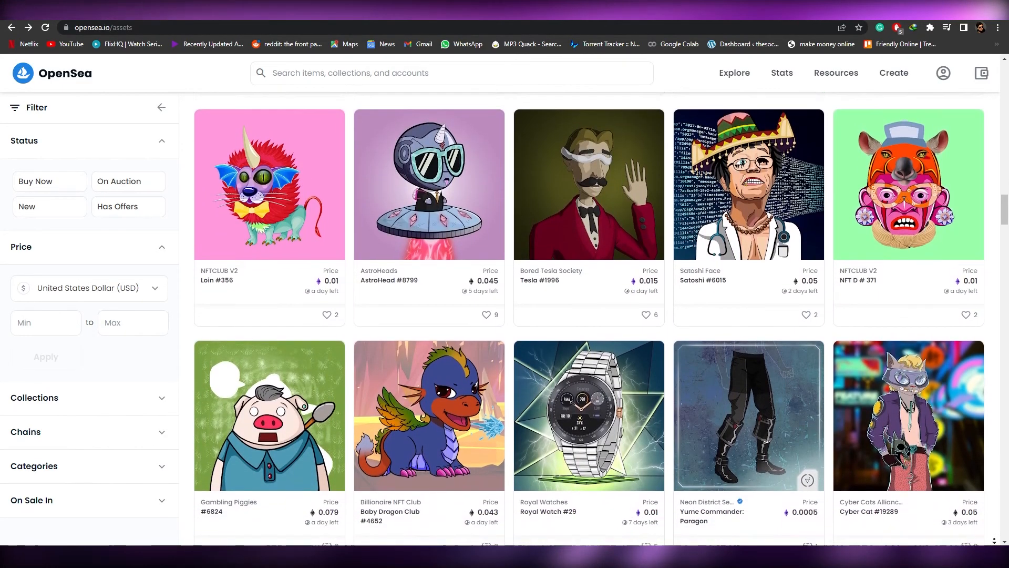
scroll(588, 315, down, 1)
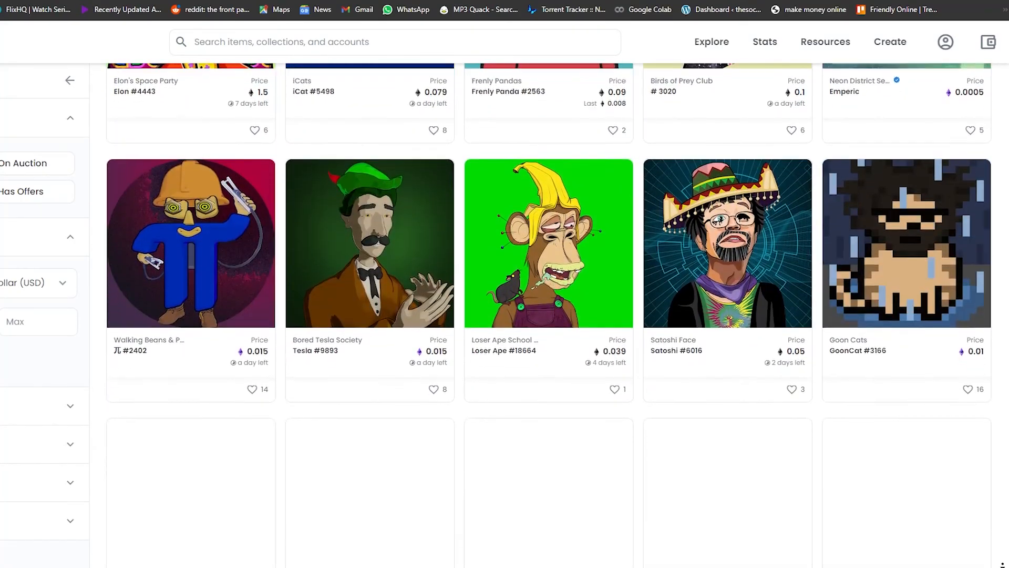
scroll(547, 315, down, 6)
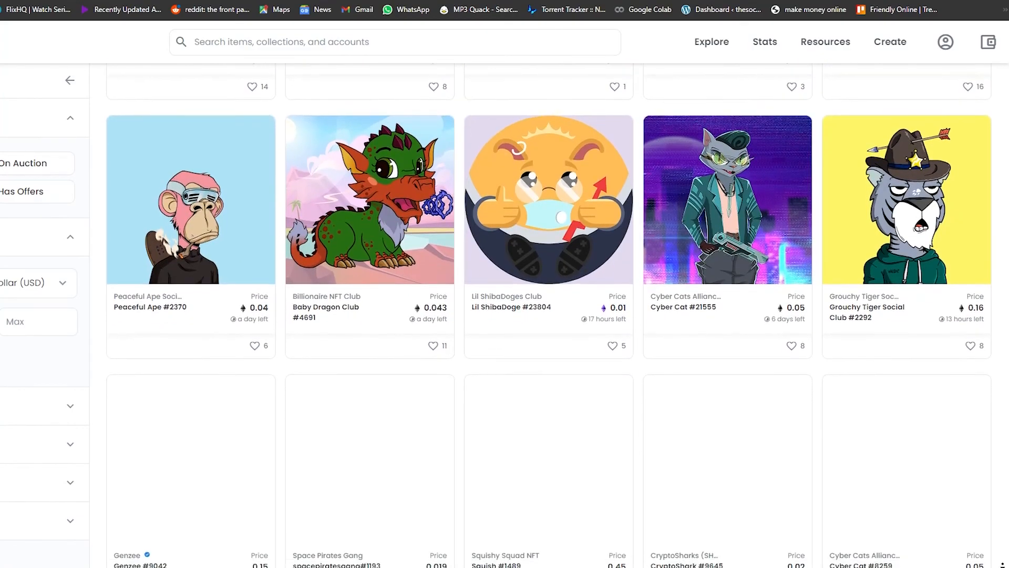
scroll(547, 315, down, 6)
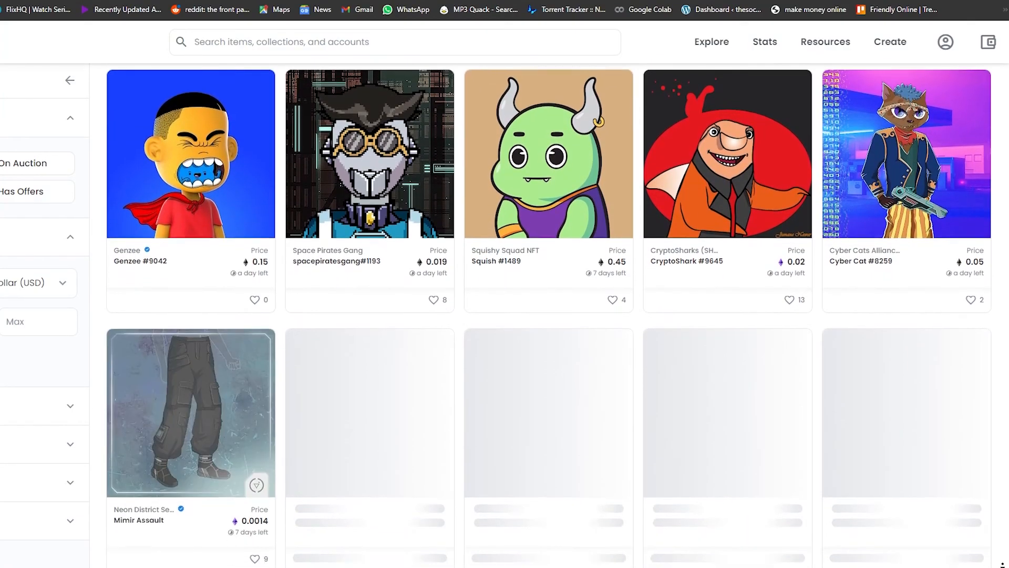
scroll(547, 315, down, 9)
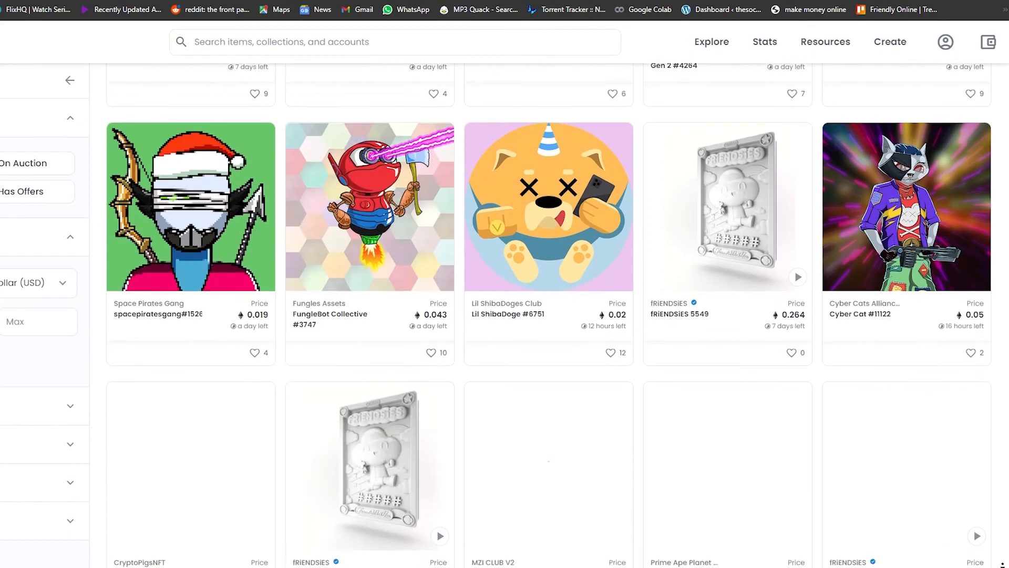
scroll(546, 316, down, 6)
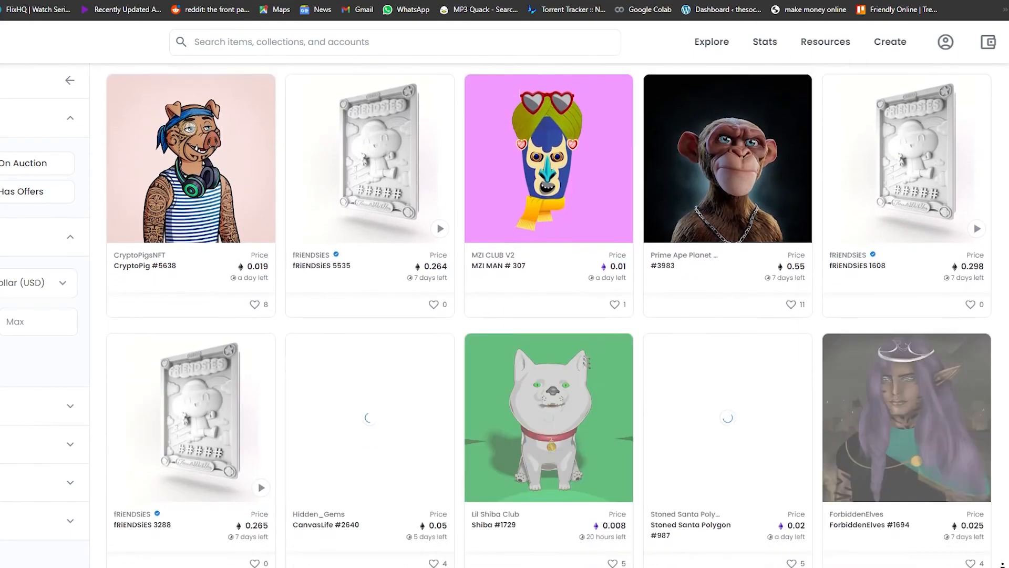
scroll(1004, 530, down, 4)
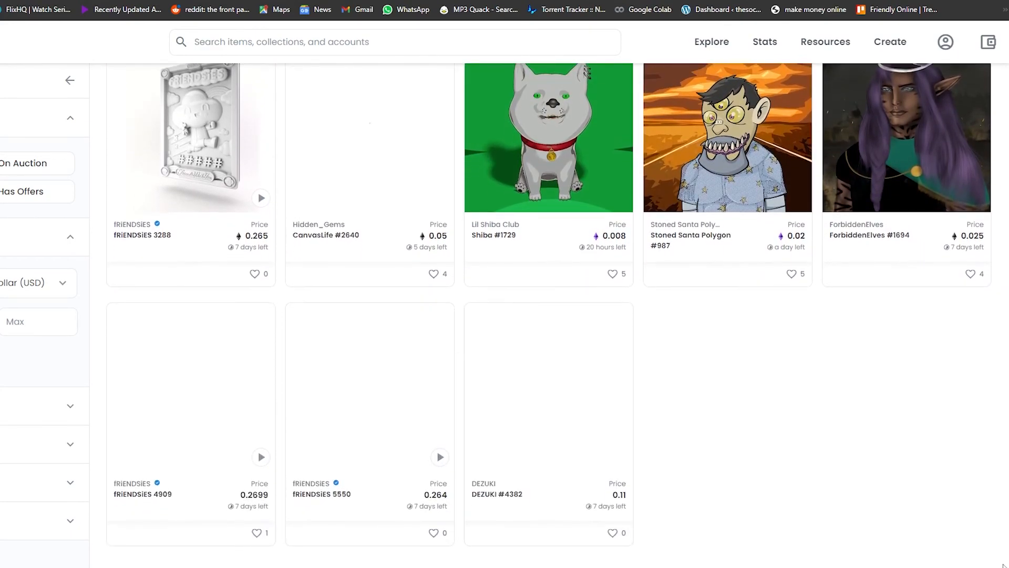
scroll(1004, 530, up, 4)
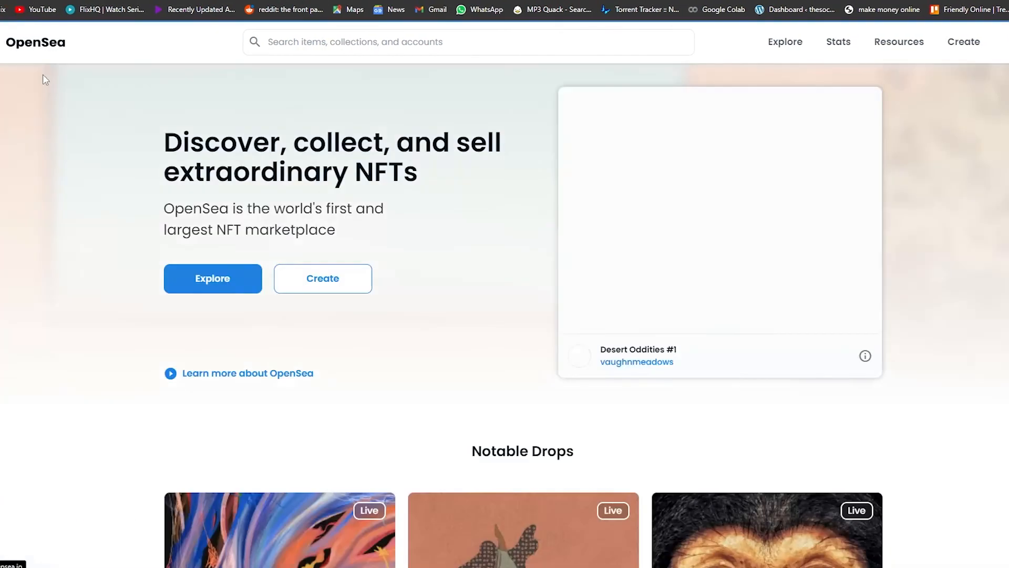
scroll(587, 298, down, 5)
scroll(587, 298, down, 8)
scroll(587, 298, up, 13)
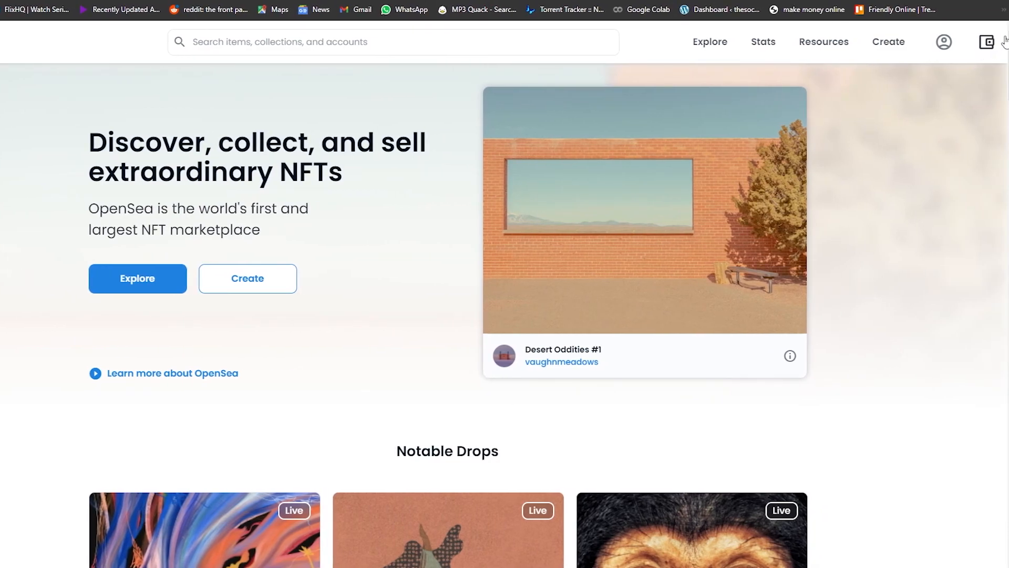
Review all available wallet providers for the OpenSea account and choose MetaMask as the wallet to connect
click(1002, 42)
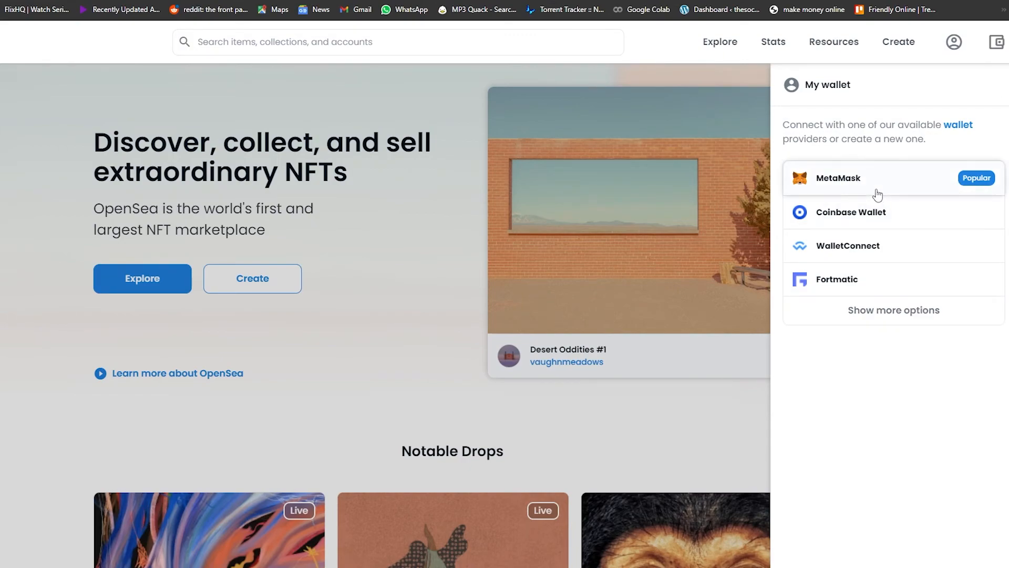
click(860, 314)
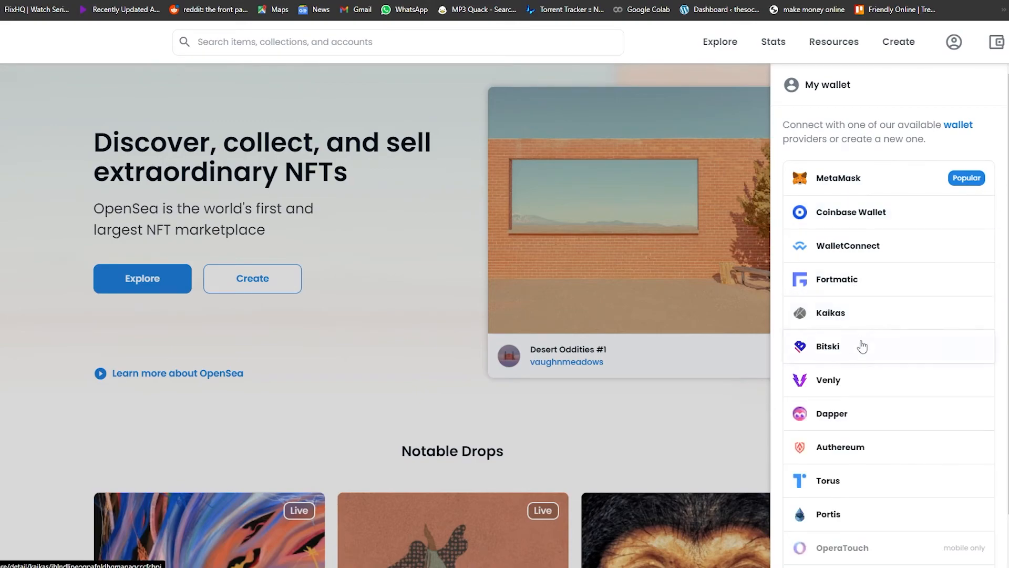
scroll(863, 350, down, 1)
scroll(867, 508, up, 1)
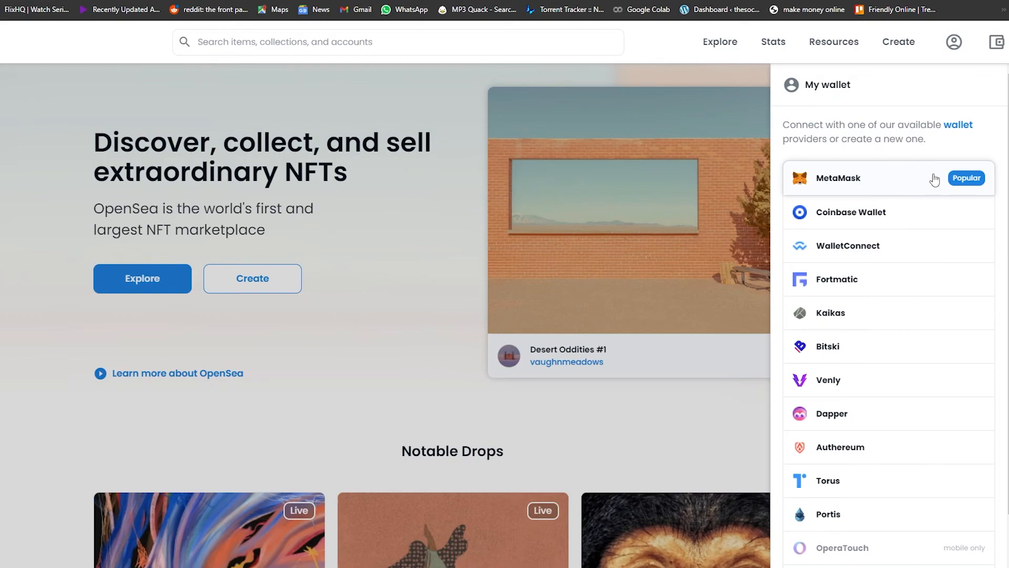
click(866, 182)
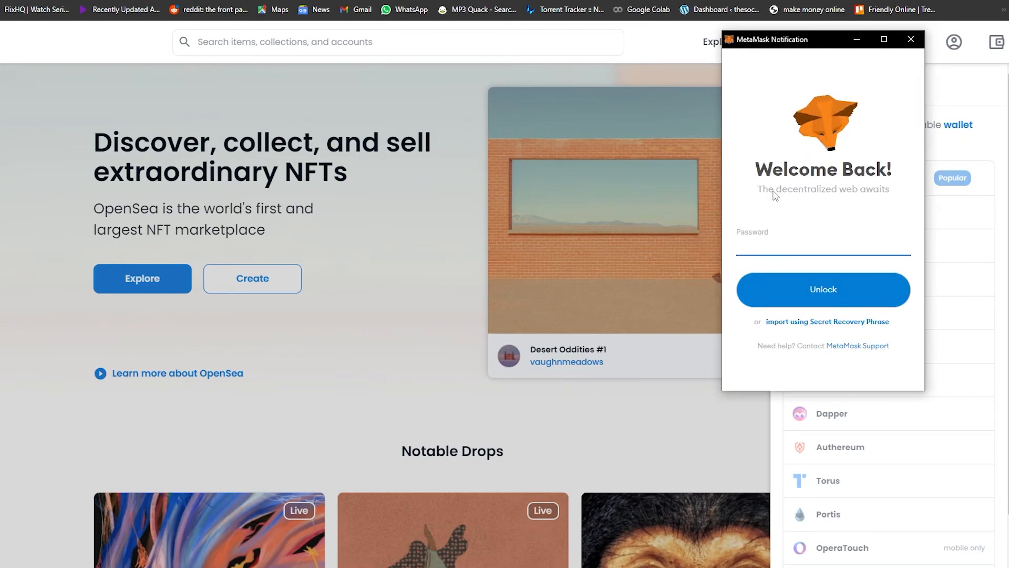
drag(796, 40, 828, 61)
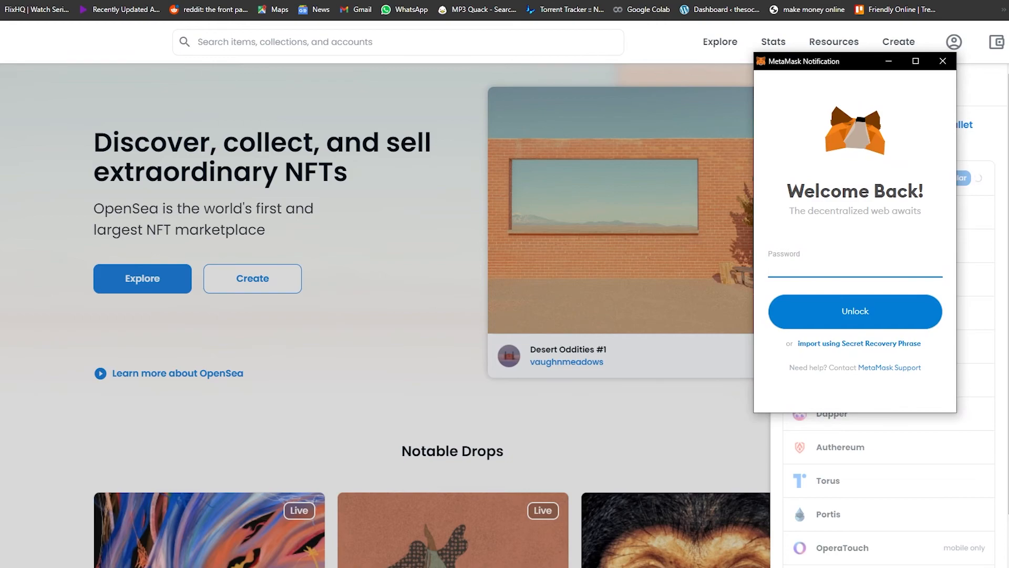
Search Google for metamask in a new browser window and examine MetaMask's official download page for the browser extension
key(ctrl+n)
text(me)
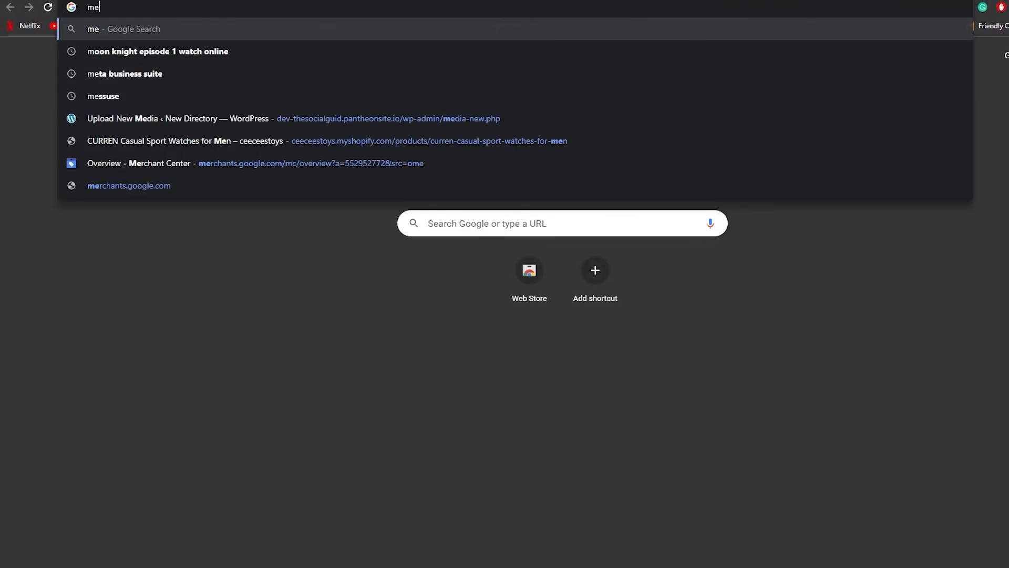
text(tamask)
key(Return)
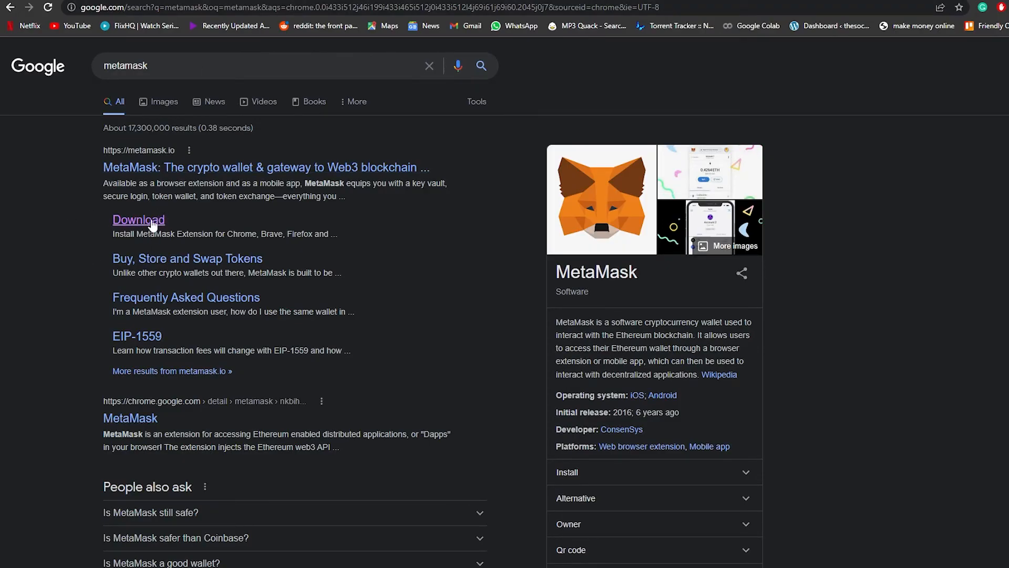
click(152, 220)
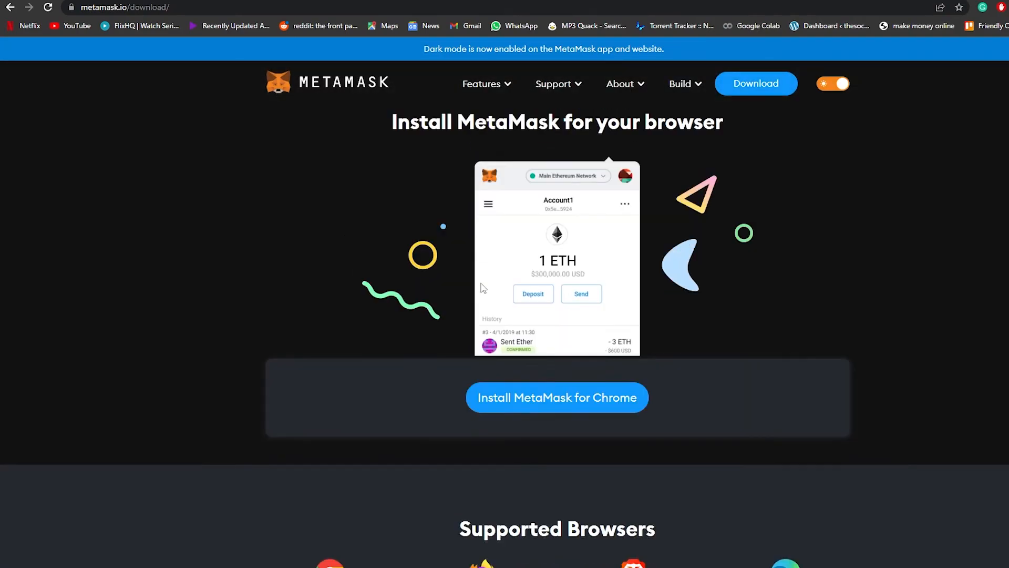
scroll(479, 288, down, 2)
scroll(567, 402, up, 4)
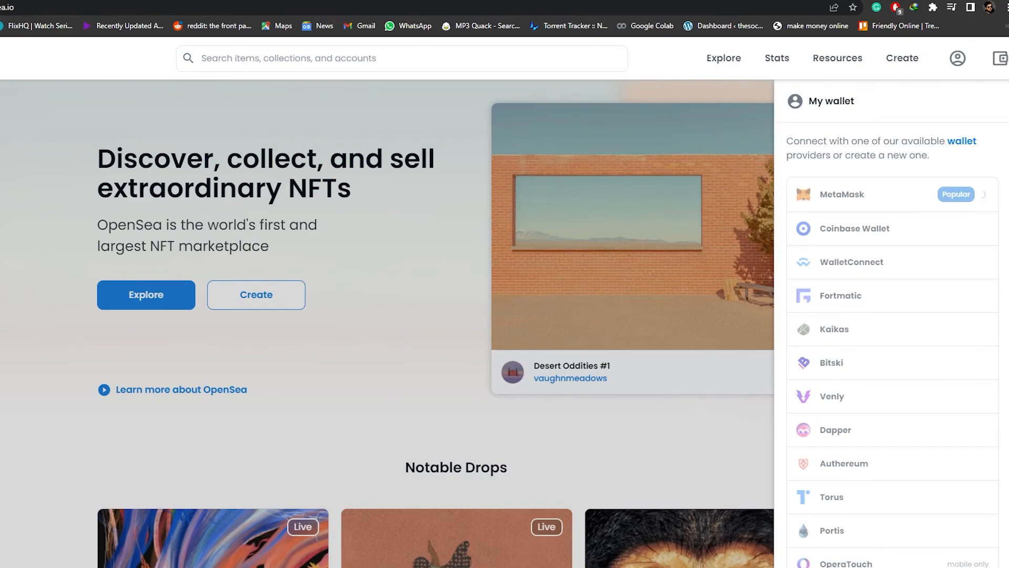
Unlock MetaMask with the wallet password to connect it to OpenSea, and show the account options
drag(862, 93, 889, 0)
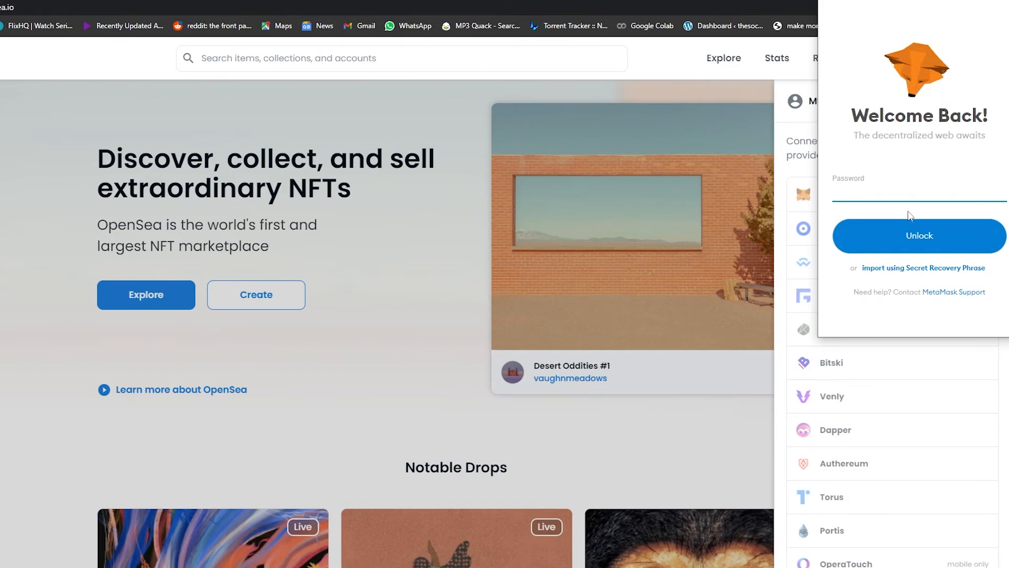
click(862, 194)
click(890, 243)
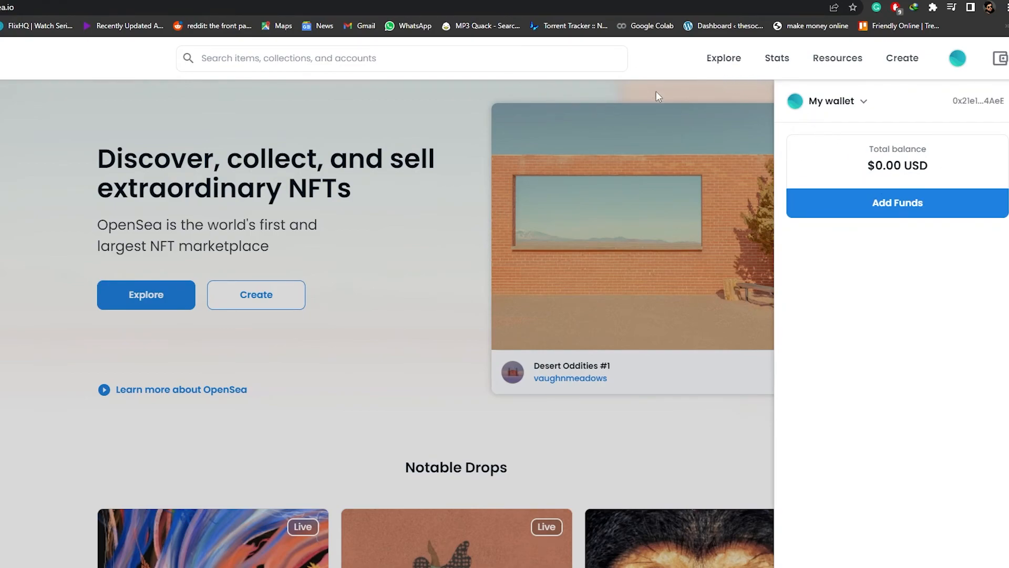
mouse_move(951, 54)
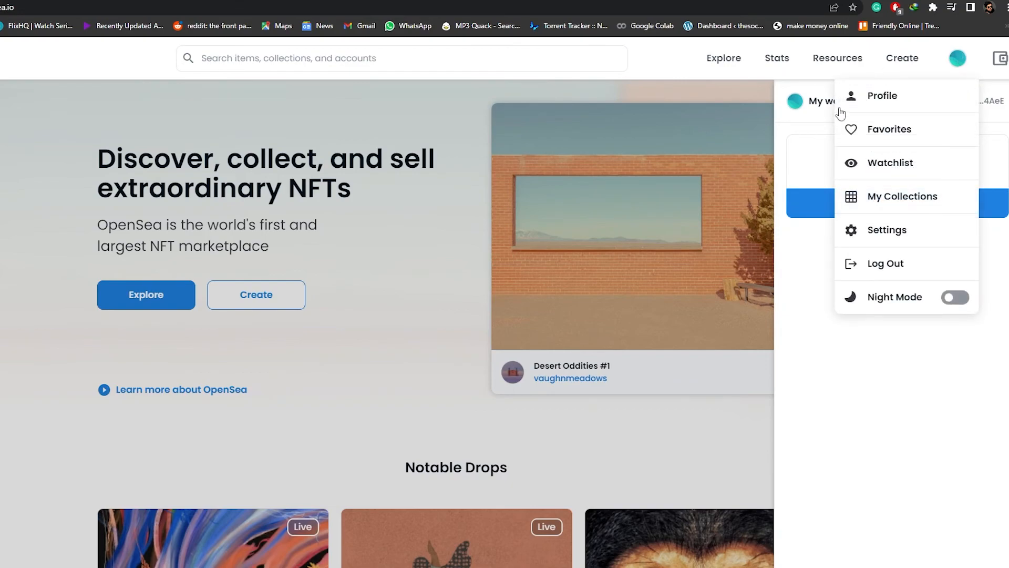
double_click(932, 71)
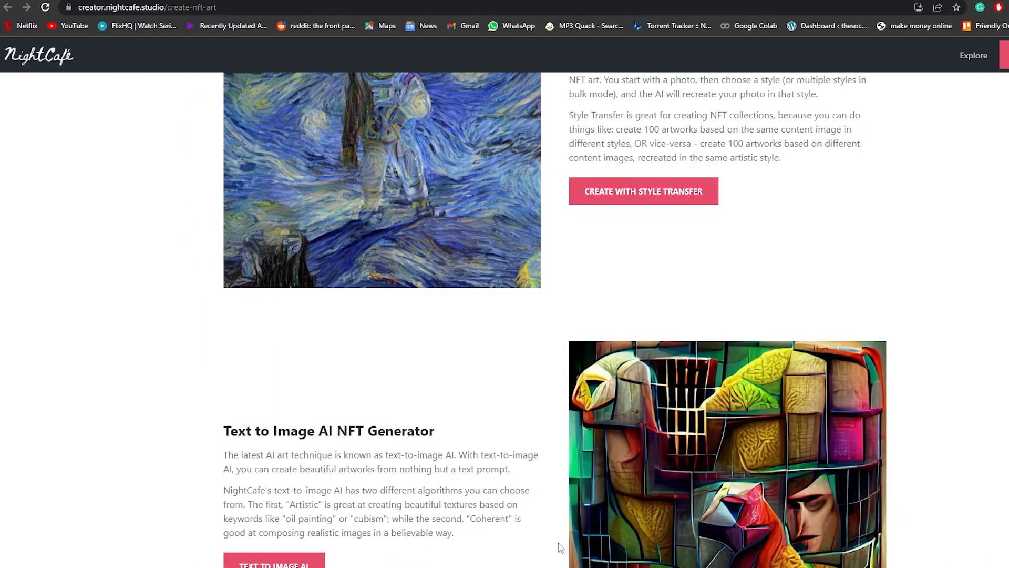
Examine NightCafe's Create NFT Art page, including its introduction, feature list, Style Transfer and text-to-image generator sections
scroll(705, 415, down, 5)
scroll(782, 423, up, 15)
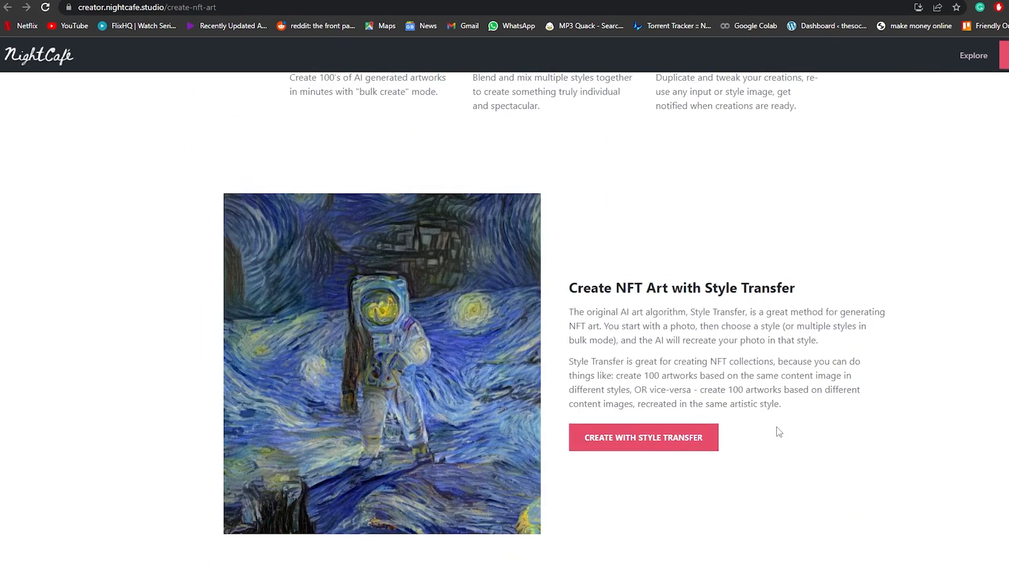
scroll(782, 422, up, 7)
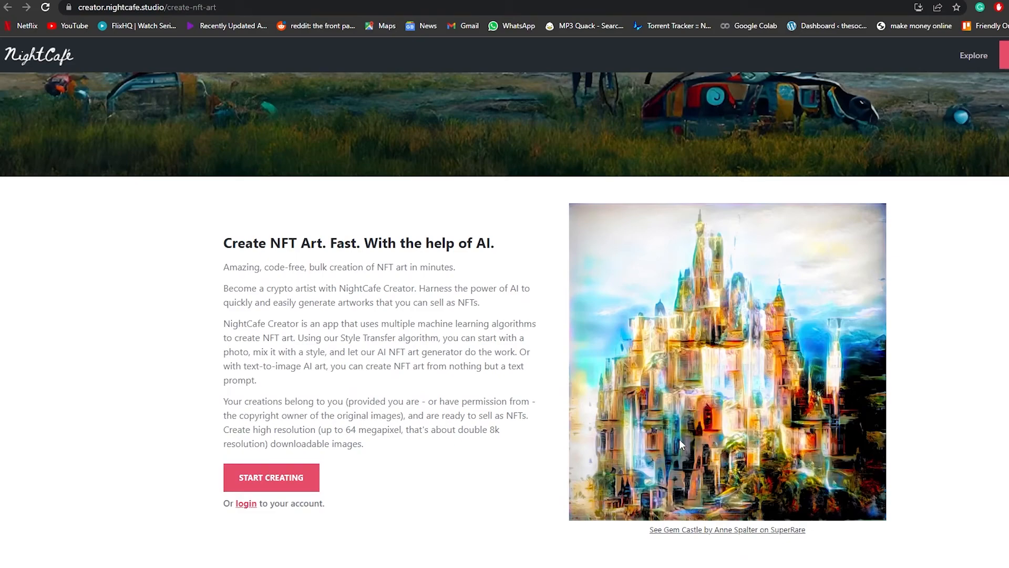
scroll(667, 439, up, 1)
scroll(666, 440, down, 2)
scroll(705, 419, up, 1)
scroll(705, 405, up, 6)
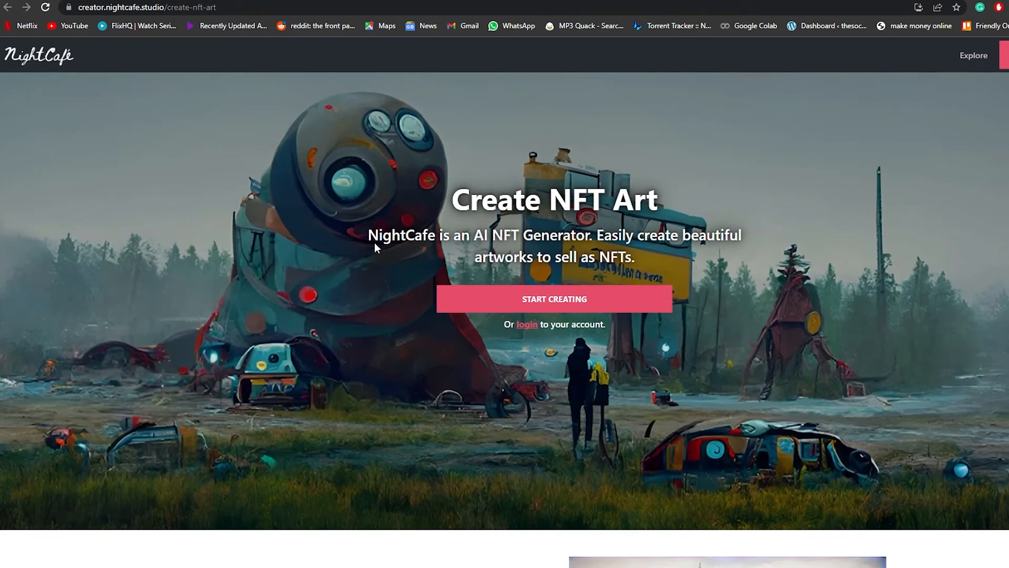
drag(368, 235, 521, 235)
click(622, 257)
scroll(649, 295, down, 20)
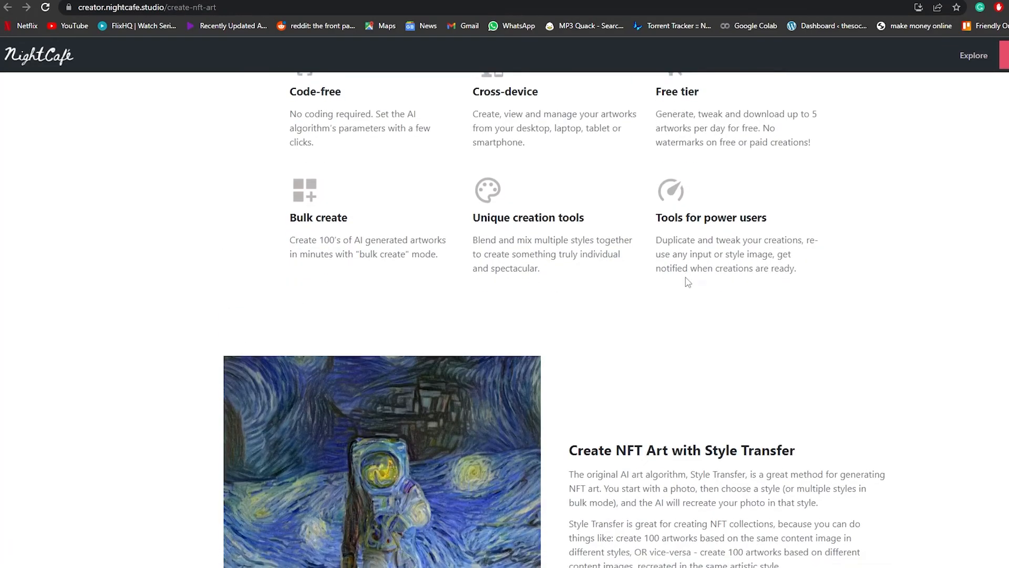
scroll(563, 261, down, 12)
scroll(635, 298, up, 9)
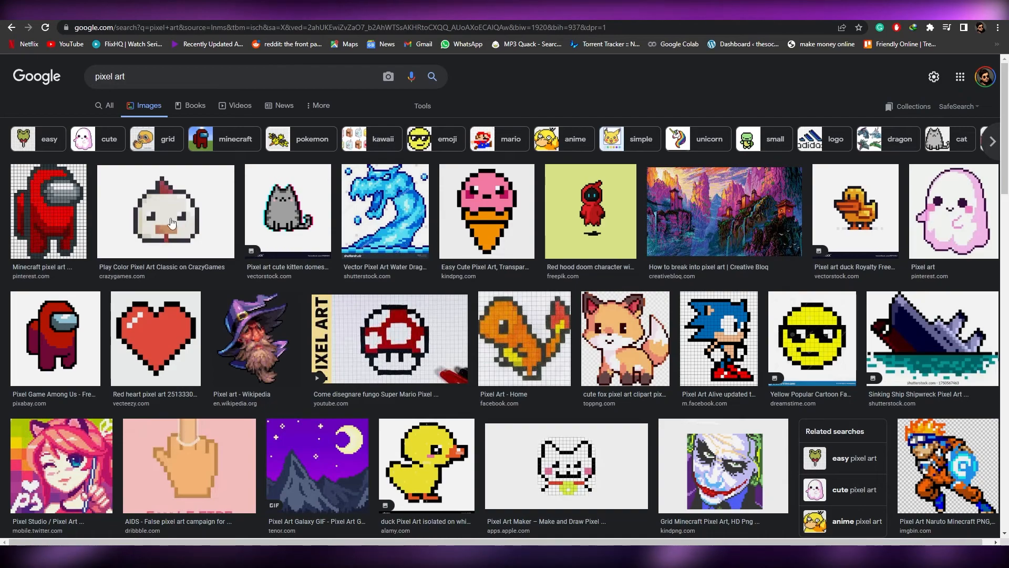
Look through the Google image results for pixel art for examples of artwork styles
scroll(619, 227, down, 3)
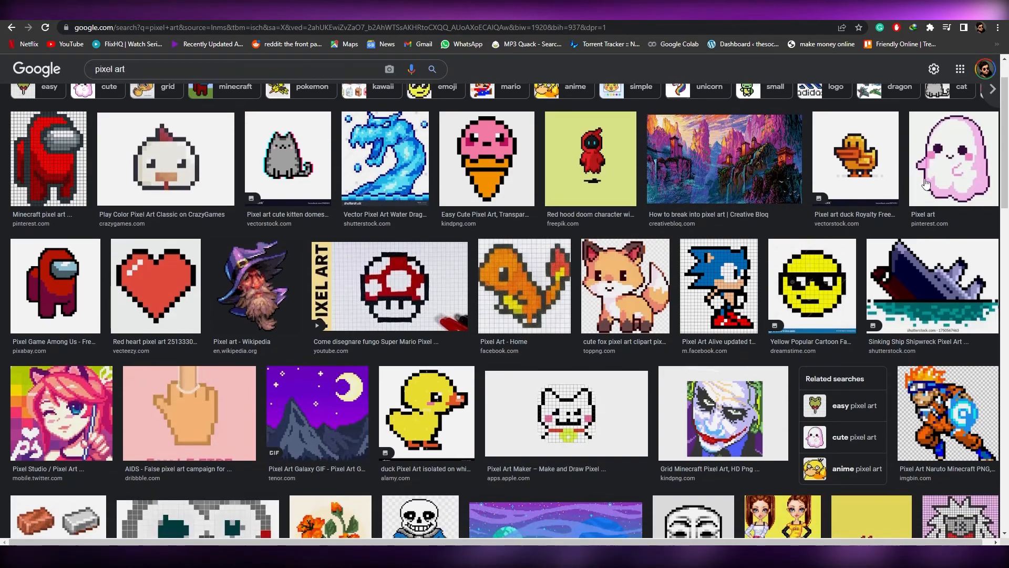
scroll(152, 237, down, 4)
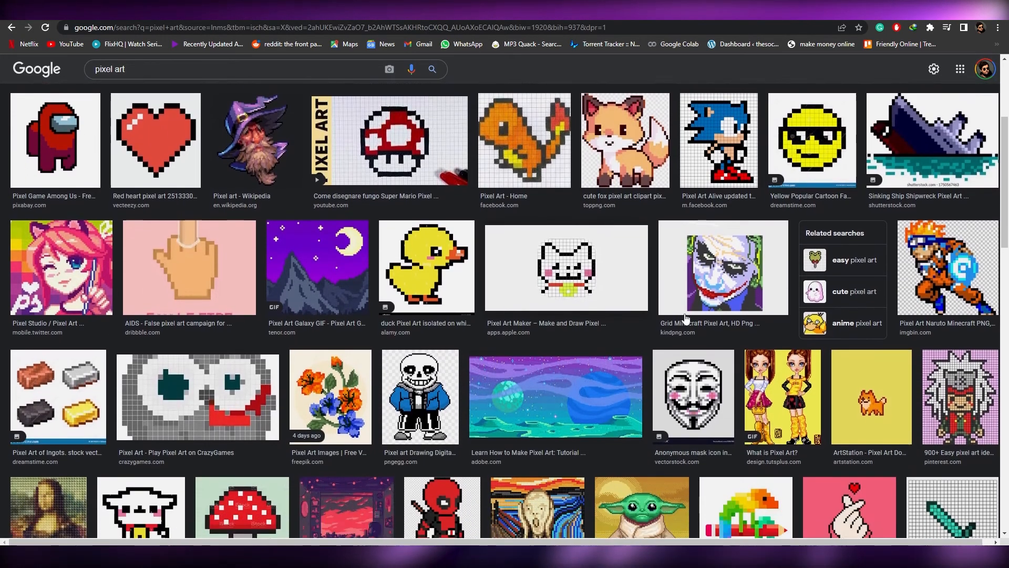
scroll(129, 302, down, 10)
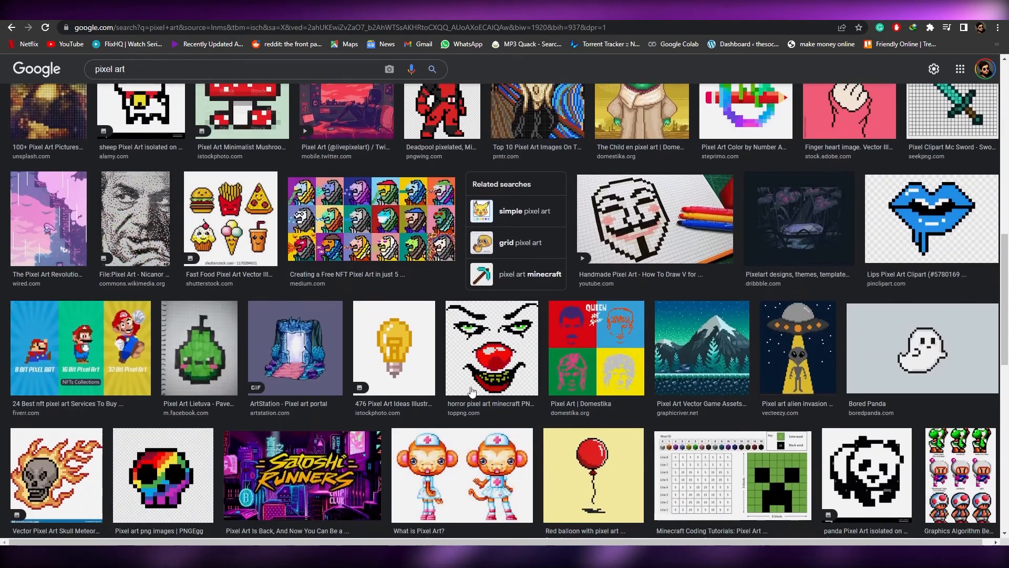
scroll(419, 386, down, 5)
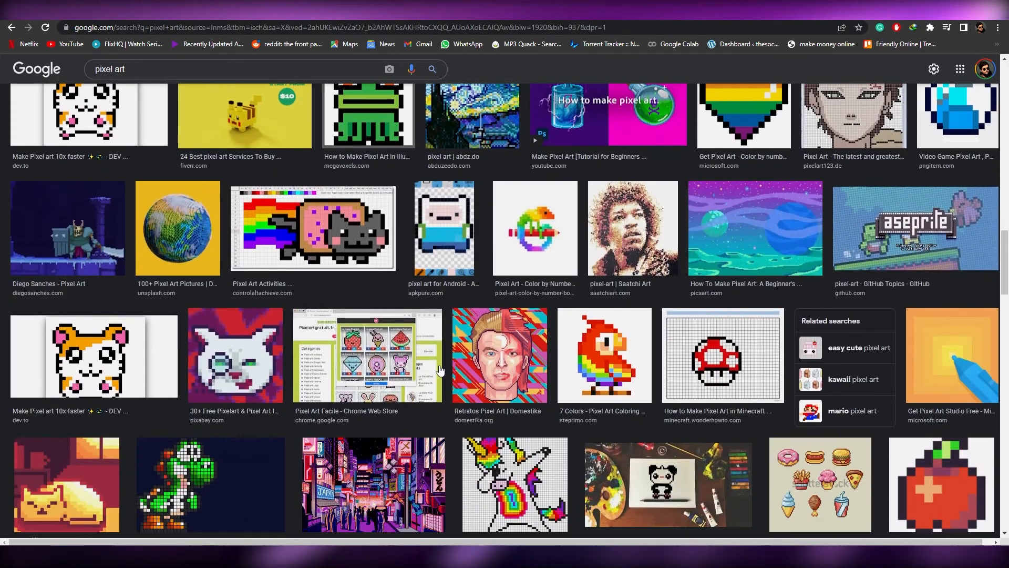
scroll(446, 364, down, 7)
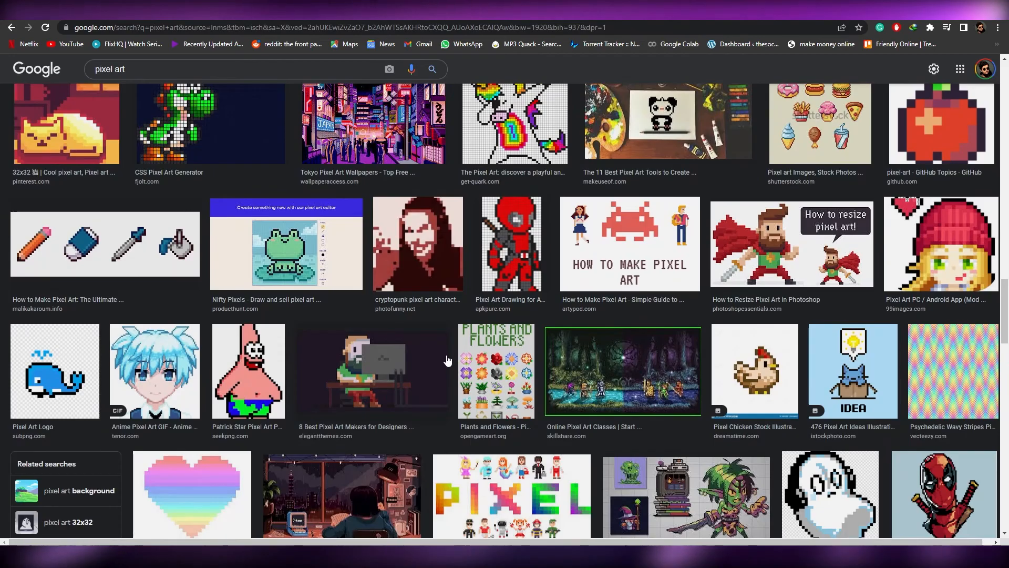
scroll(448, 364, up, 4)
scroll(450, 366, up, 15)
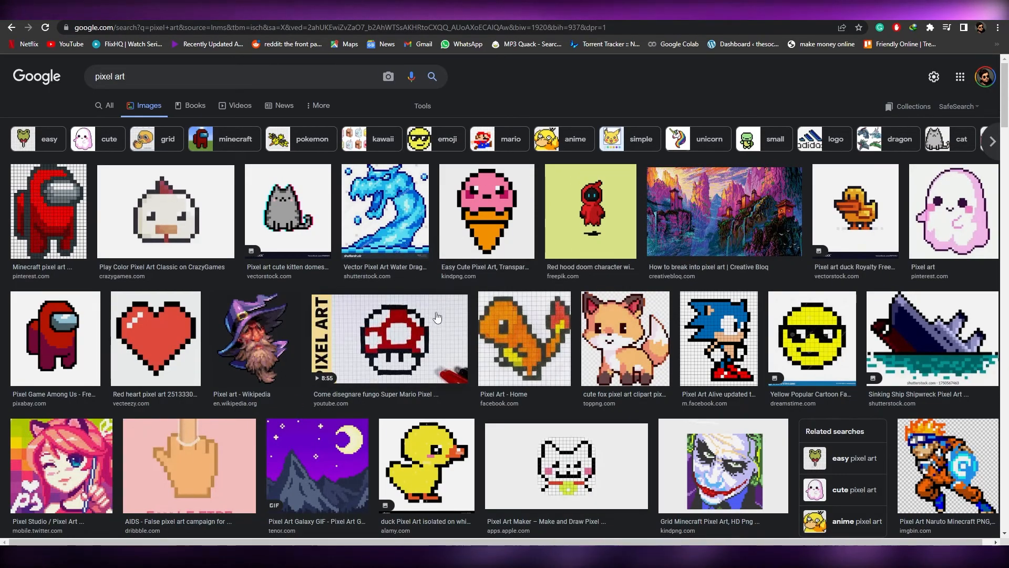
scroll(439, 315, down, 2)
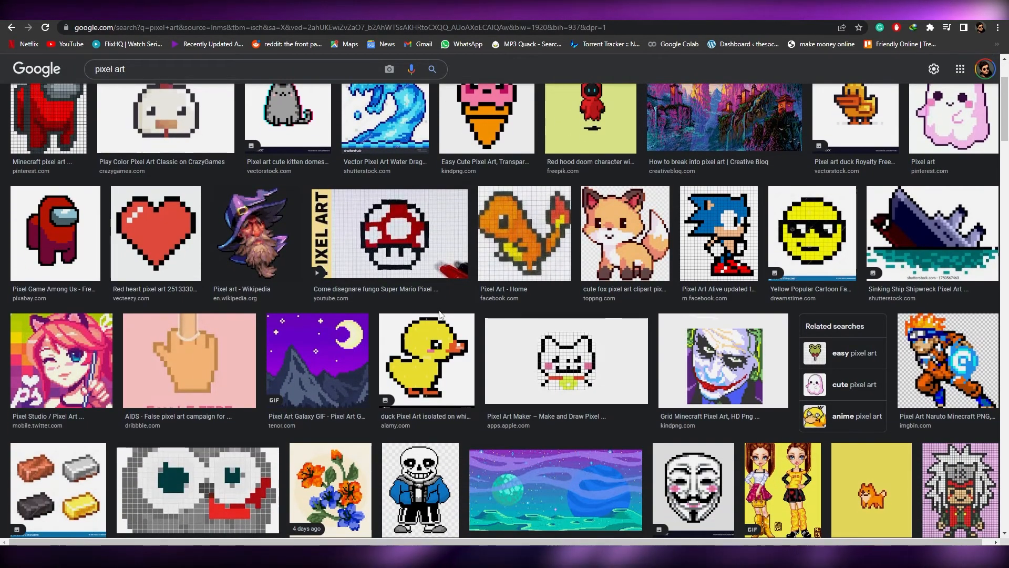
scroll(439, 314, up, 2)
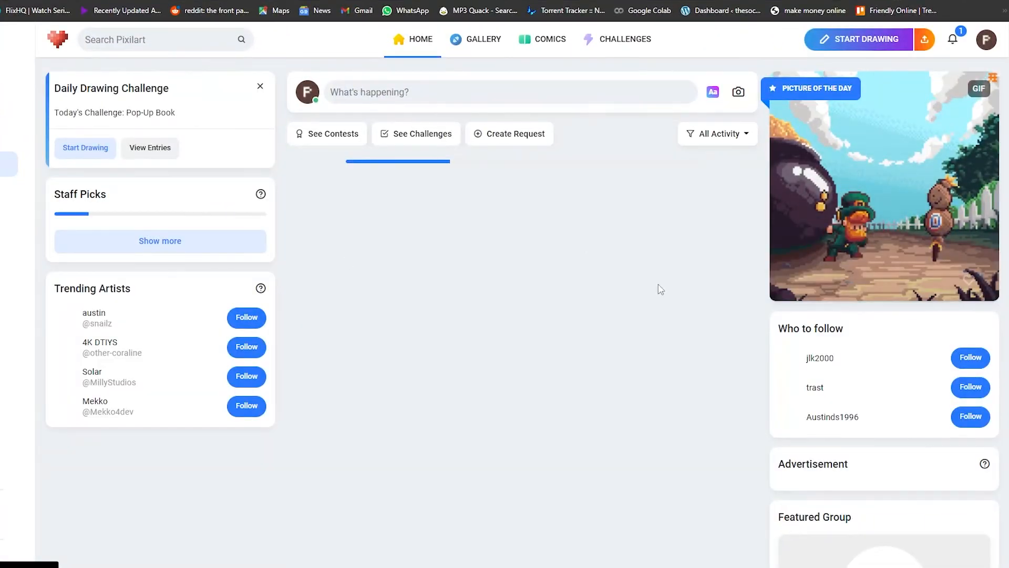
Look through the Pixilart home page, including the staff picks and suggested artists, and open its drawing editor
scroll(588, 319, down, 6)
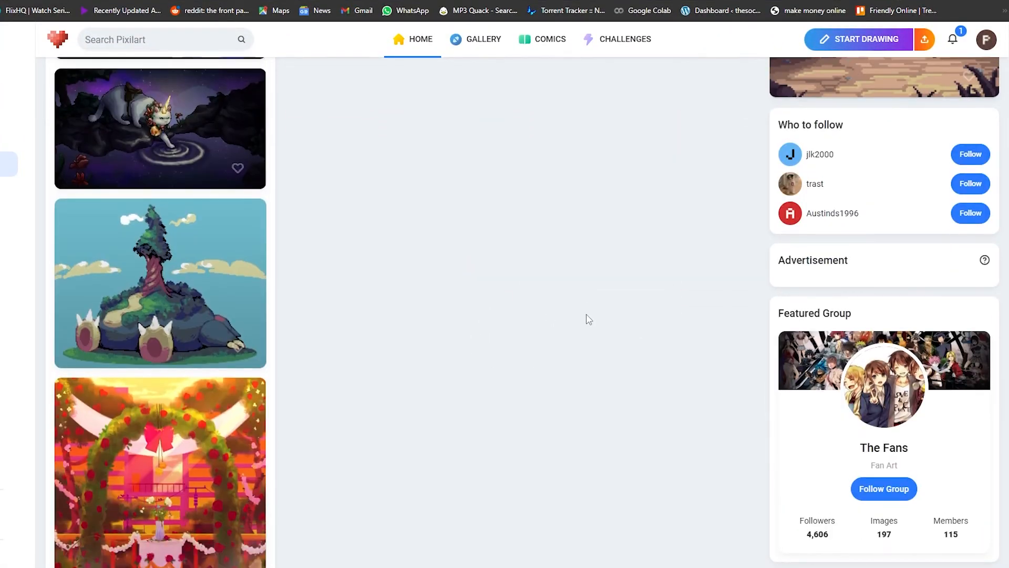
scroll(588, 321, up, 10)
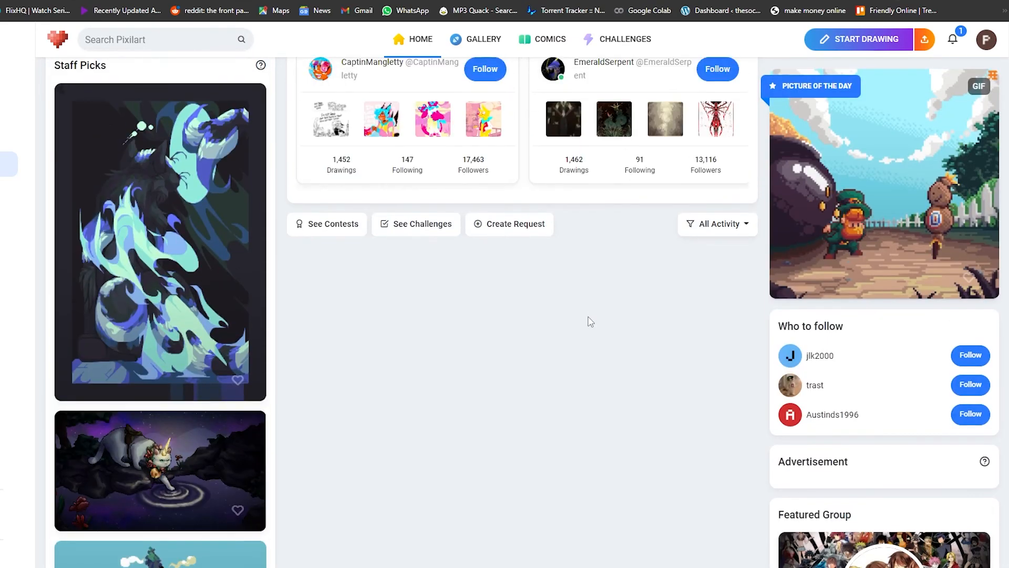
scroll(417, 411, down, 3)
scroll(417, 411, up, 3)
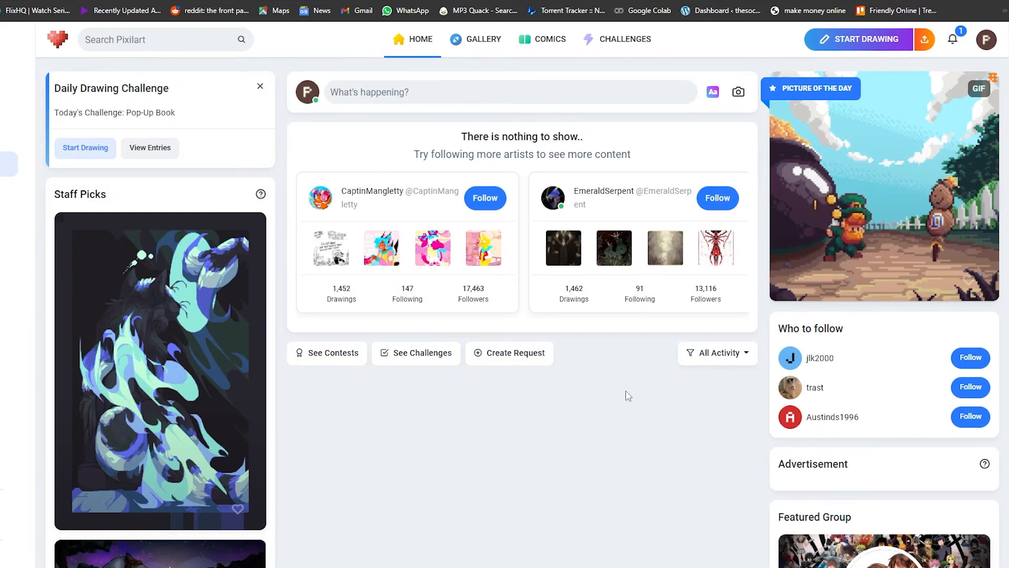
scroll(680, 329, down, 3)
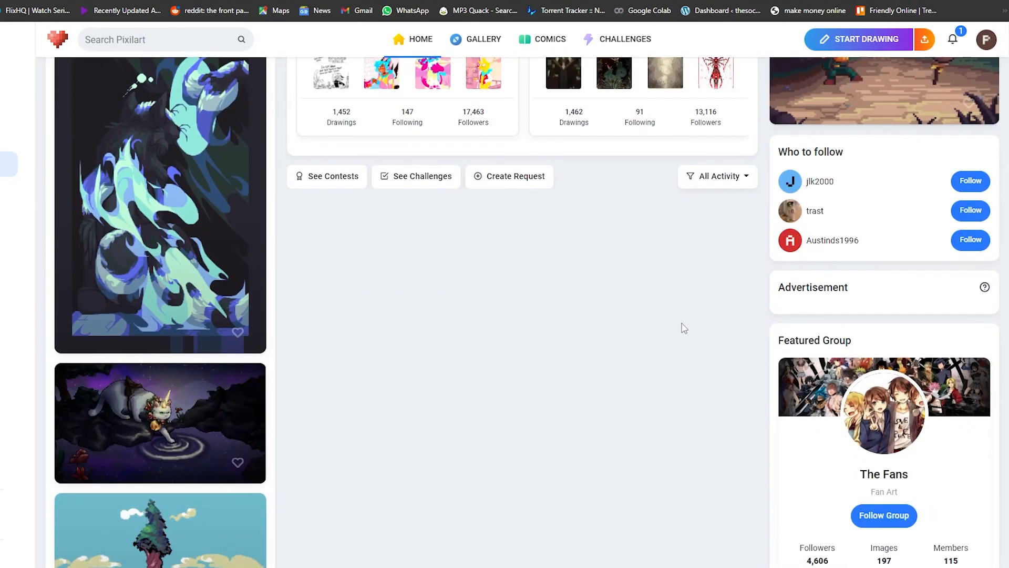
scroll(651, 338, down, 2)
scroll(648, 318, down, 3)
scroll(648, 310, down, 3)
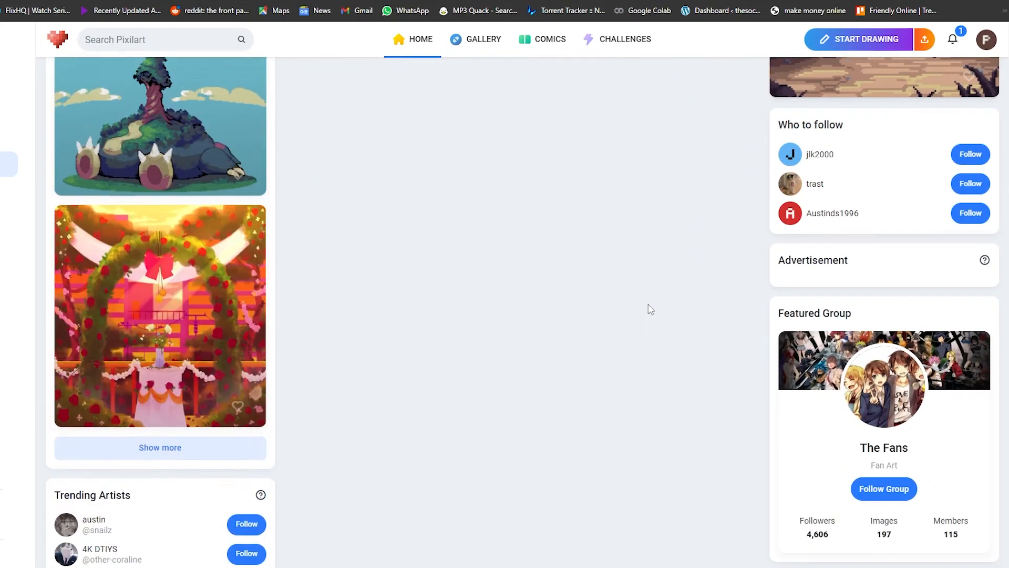
scroll(578, 279, up, 4)
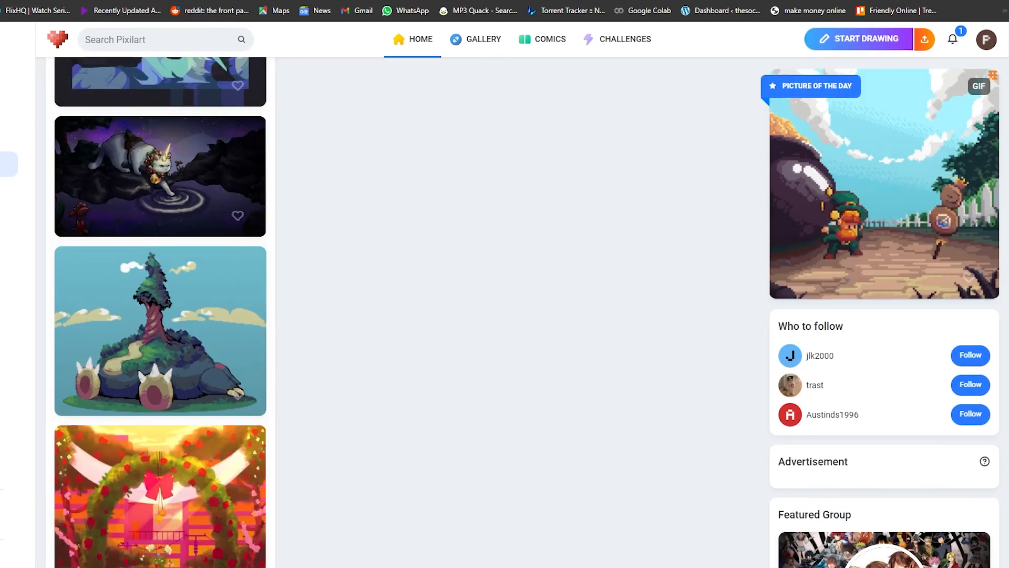
scroll(606, 167, up, 5)
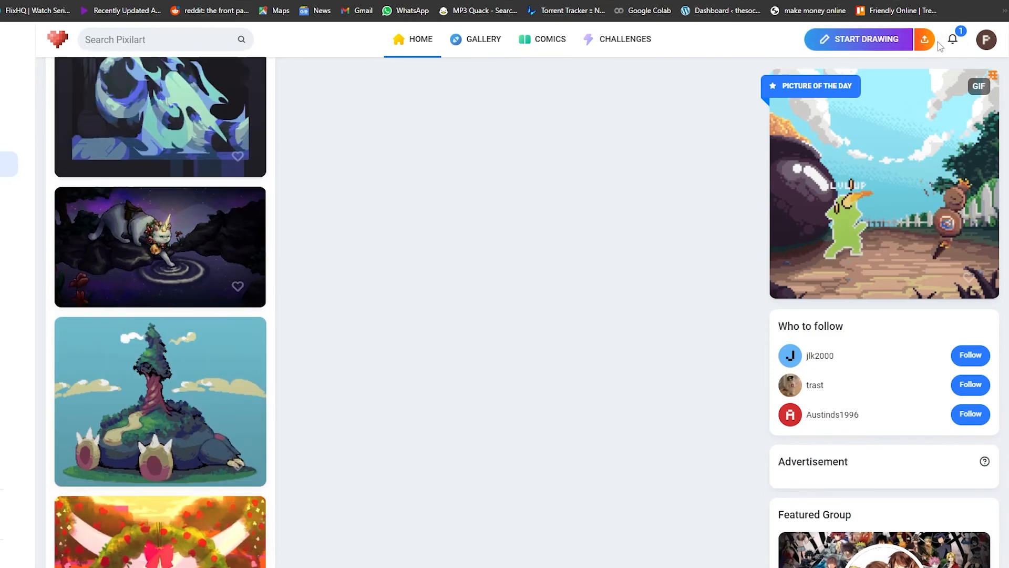
scroll(469, 318, up, 1)
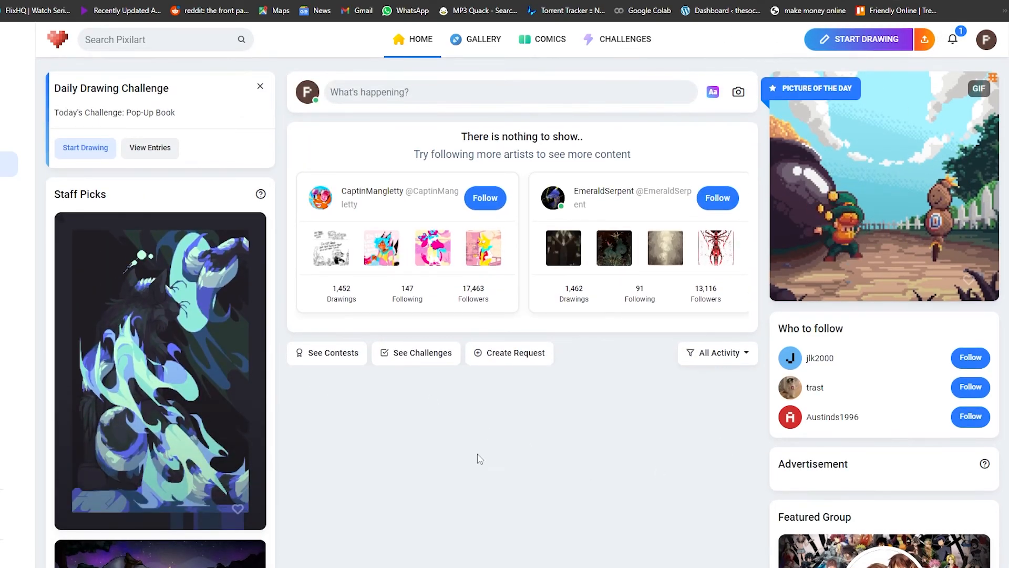
click(859, 37)
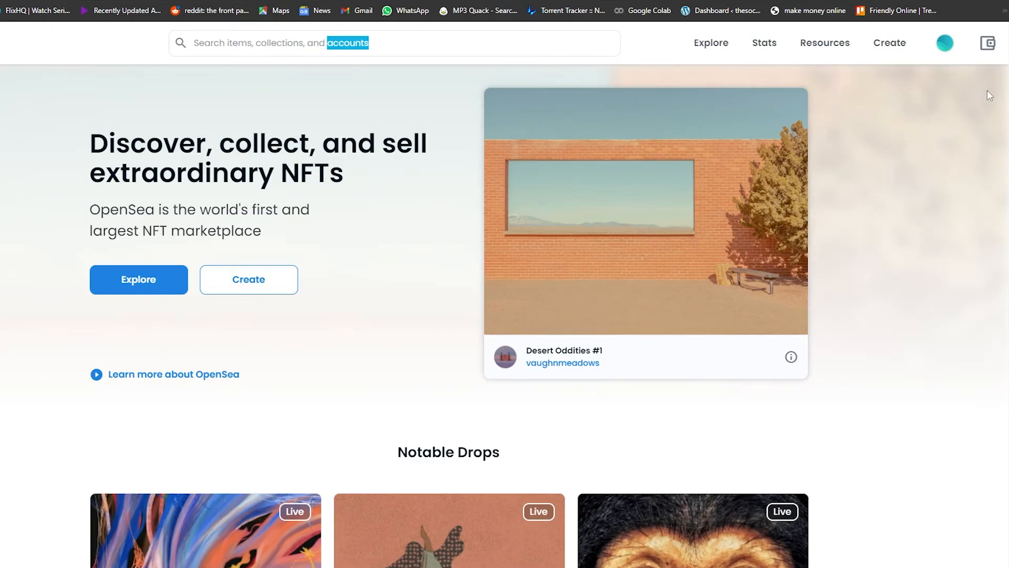
Save the Bored Panda pixel ghost image from the Google image results for pixel art as a JPG file
click(944, 85)
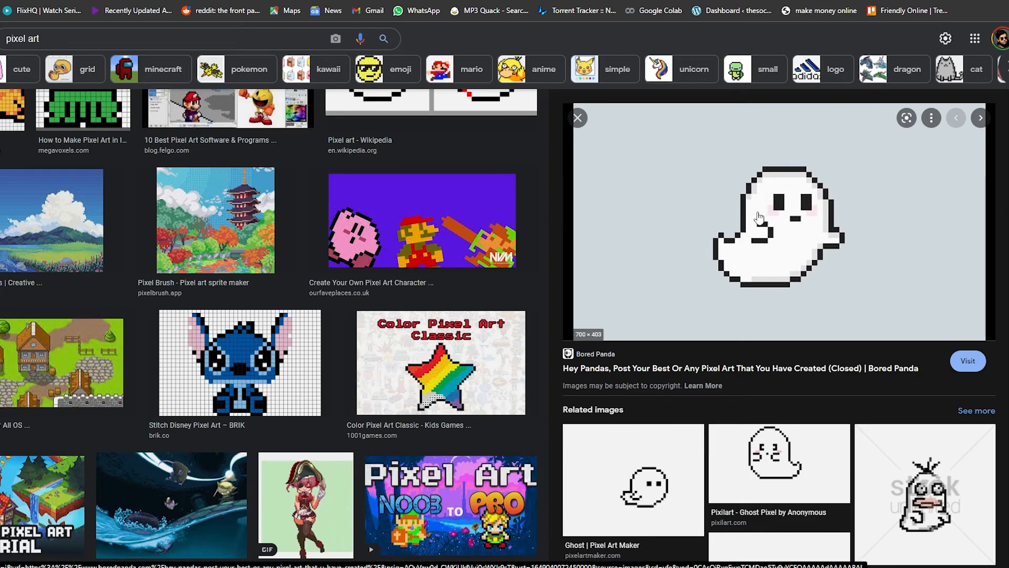
right_click(768, 197)
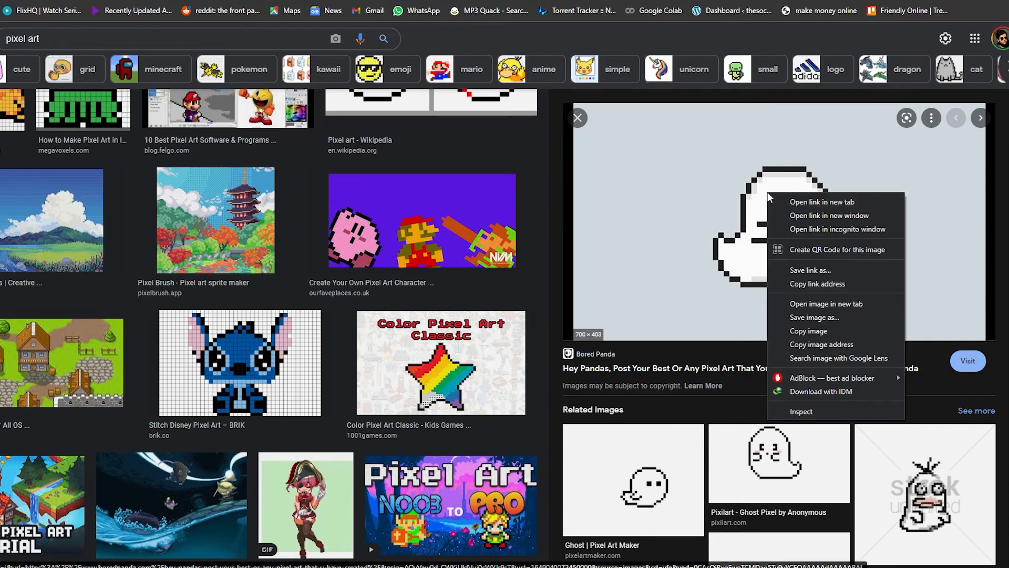
click(824, 316)
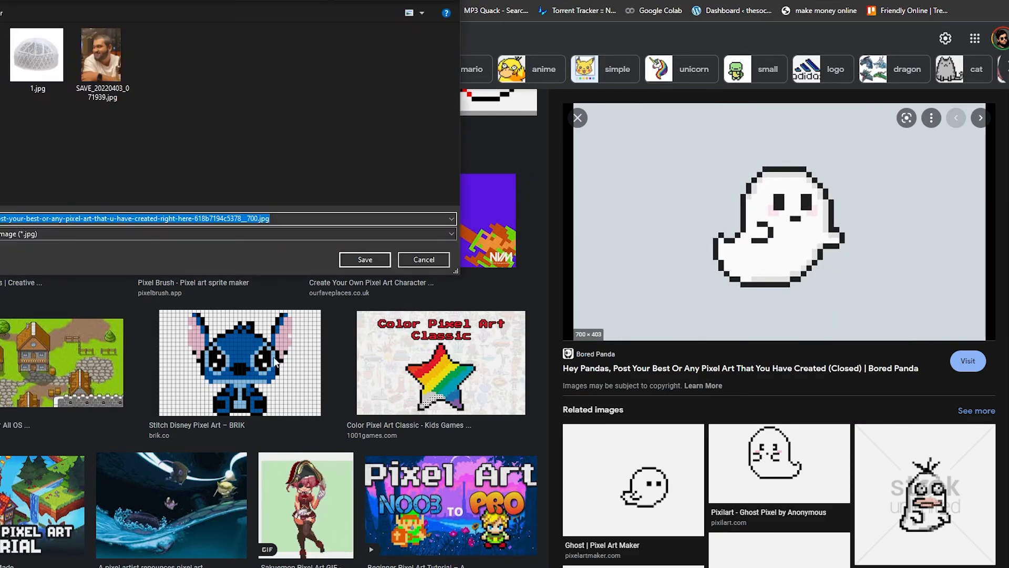
click(371, 259)
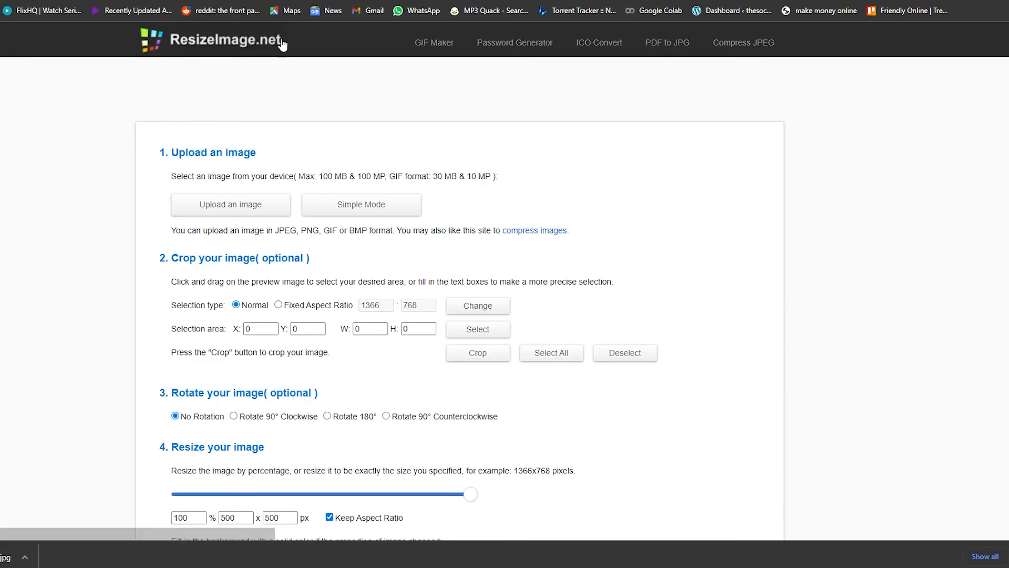
Upload the saved Hey-Pandas ghost image to ResizeImage.net
scroll(79, 141, down, 5)
scroll(90, 326, up, 5)
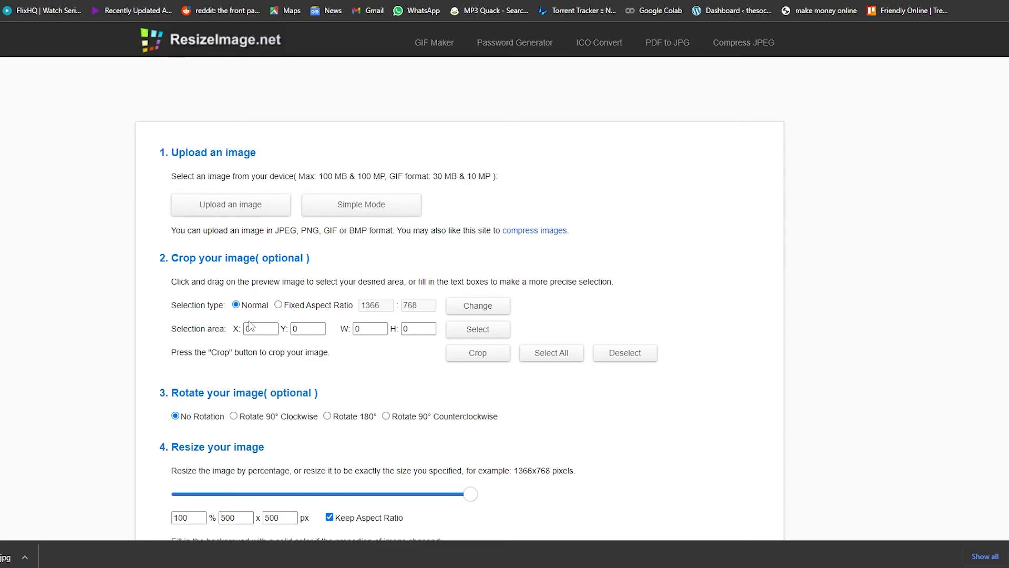
click(254, 213)
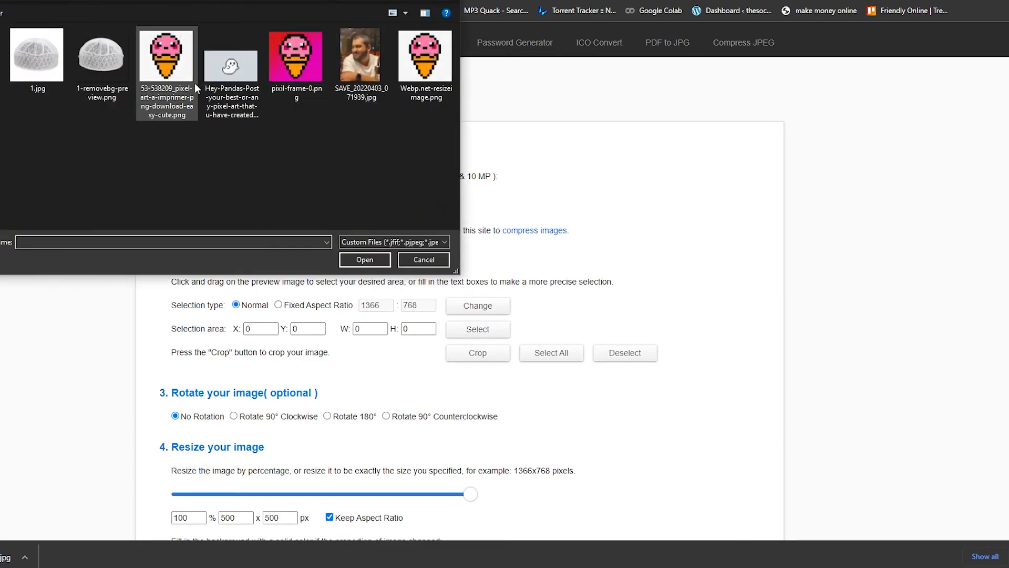
click(232, 68)
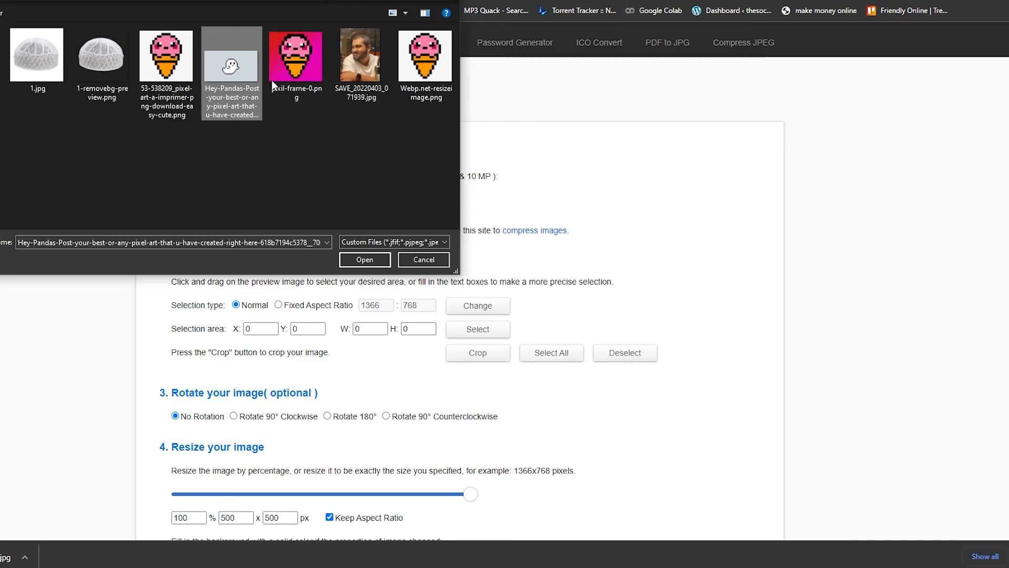
click(362, 261)
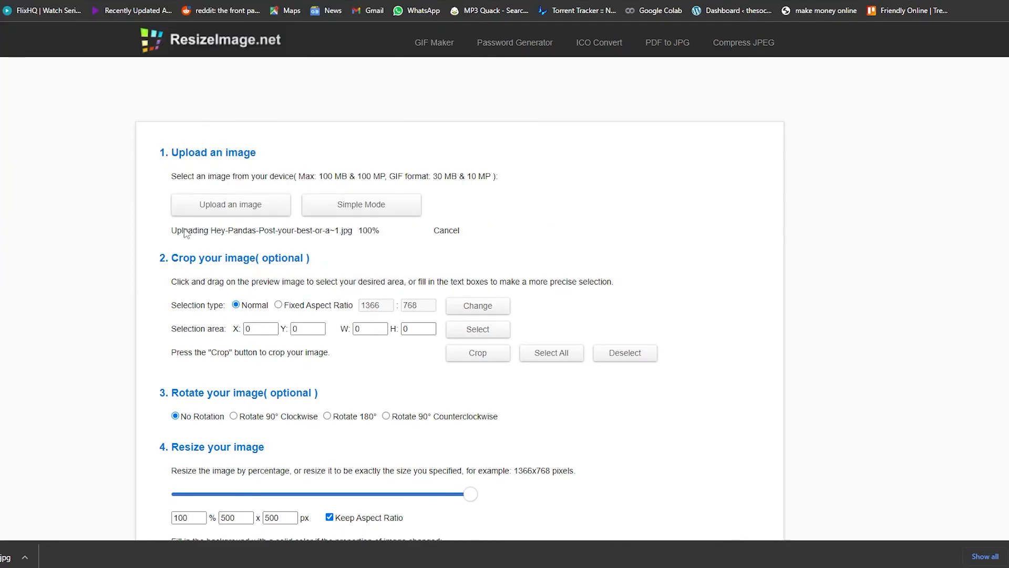
Set the ghost image's resize value to 50 percent, 350 x 202 px, with the aspect ratio kept
scroll(387, 345, down, 4)
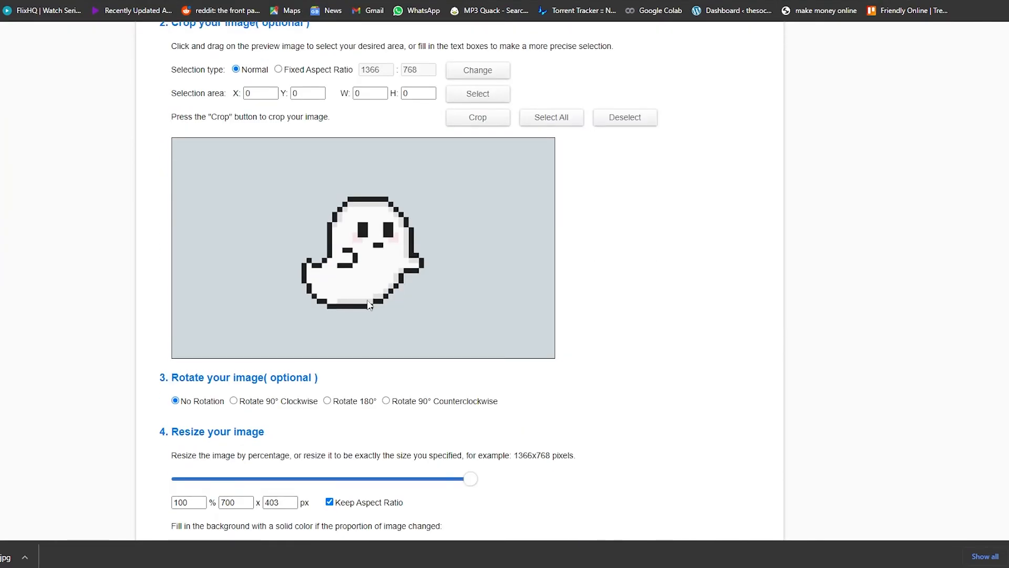
scroll(405, 287, down, 4)
scroll(265, 258, down, 3)
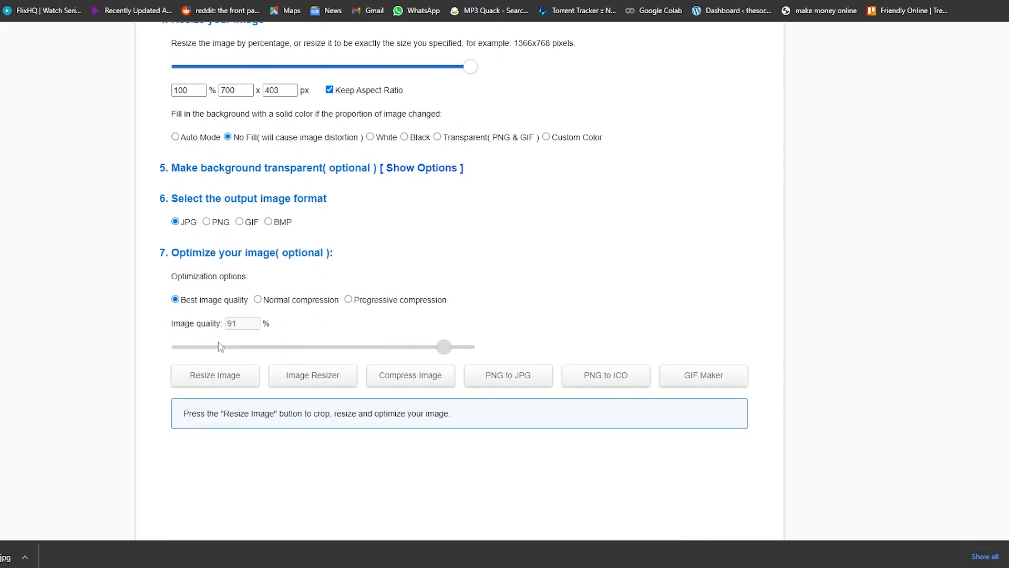
scroll(218, 342, up, 2)
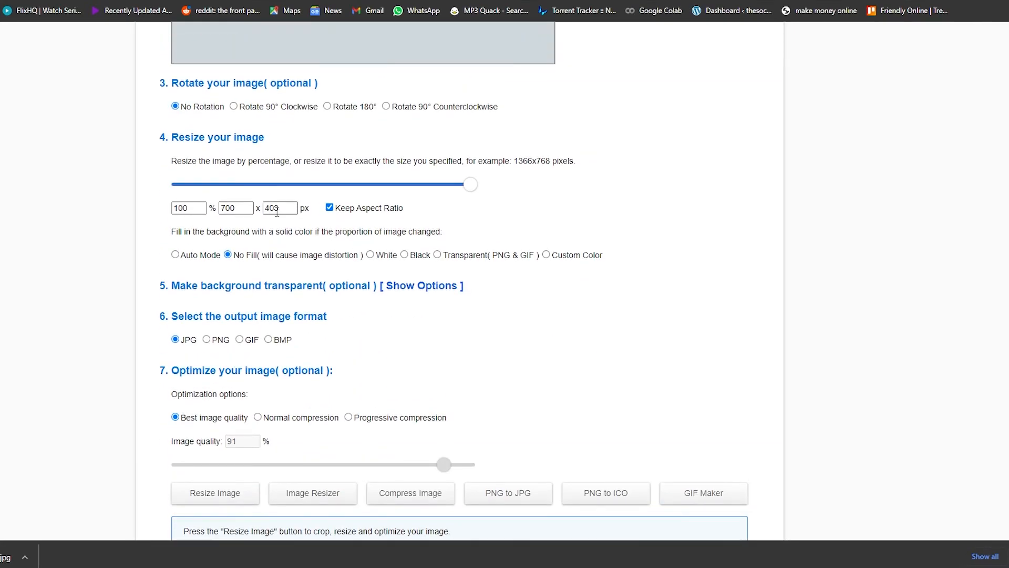
scroll(441, 416, up, 5)
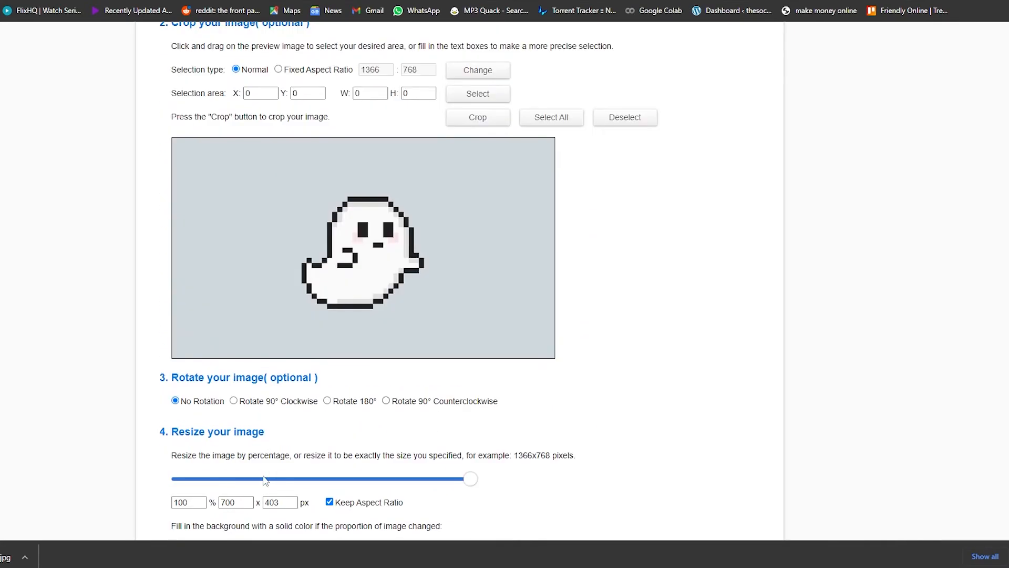
drag(468, 480, 319, 493)
scroll(237, 503, down, 3)
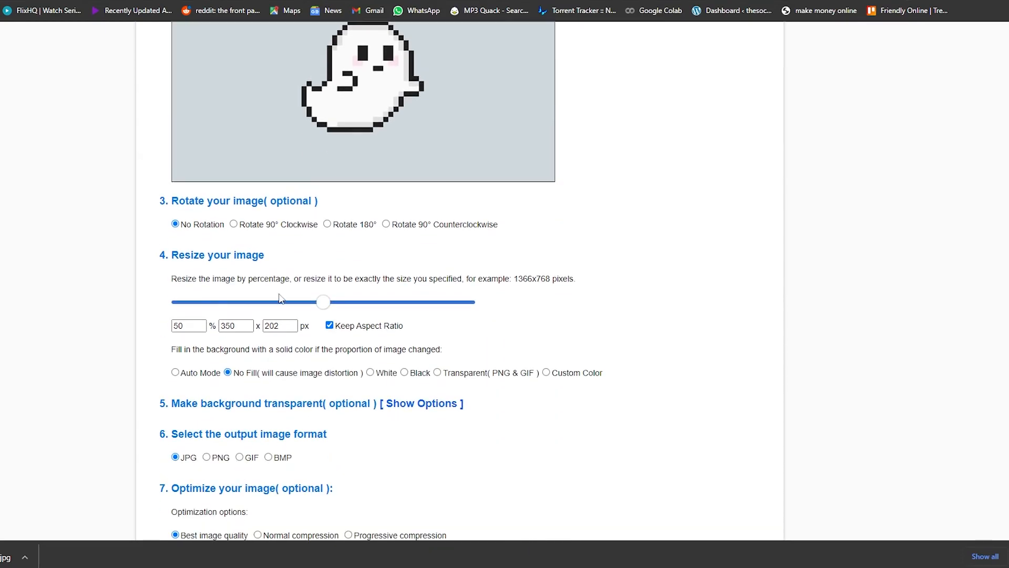
Resize the ghost image with JPG output at best image quality, and download the resized file
scroll(304, 345, down, 3)
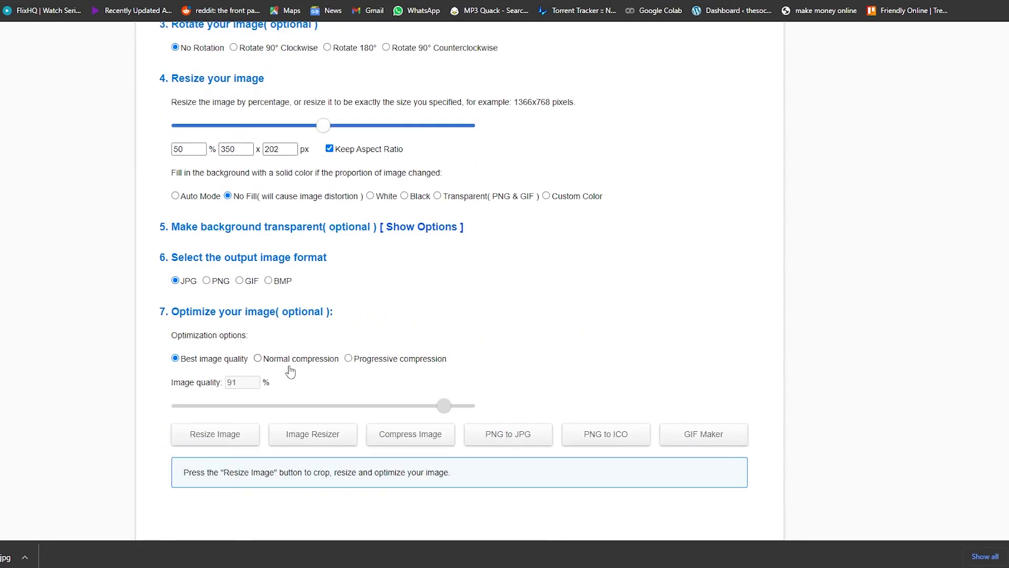
click(227, 440)
scroll(255, 292, down, 4)
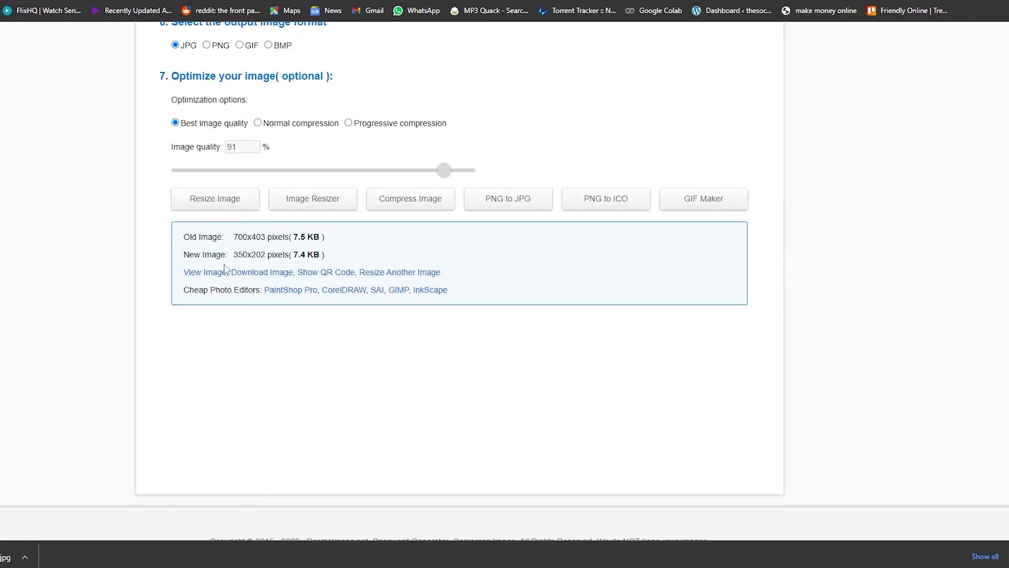
click(279, 272)
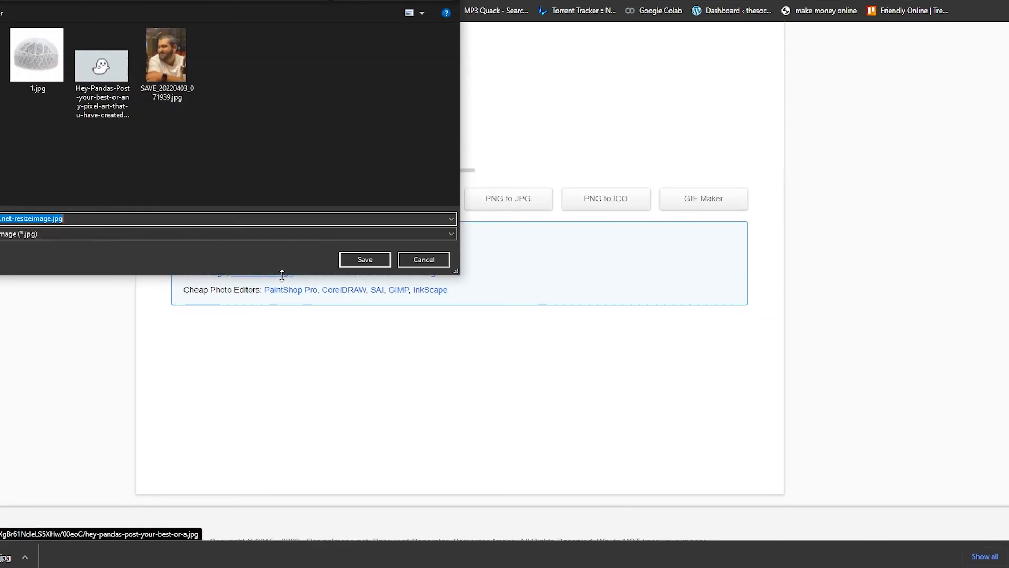
click(363, 260)
Switch to Pixilart and create a new blank drawing 350 px wide and 202 px high
click(820, 11)
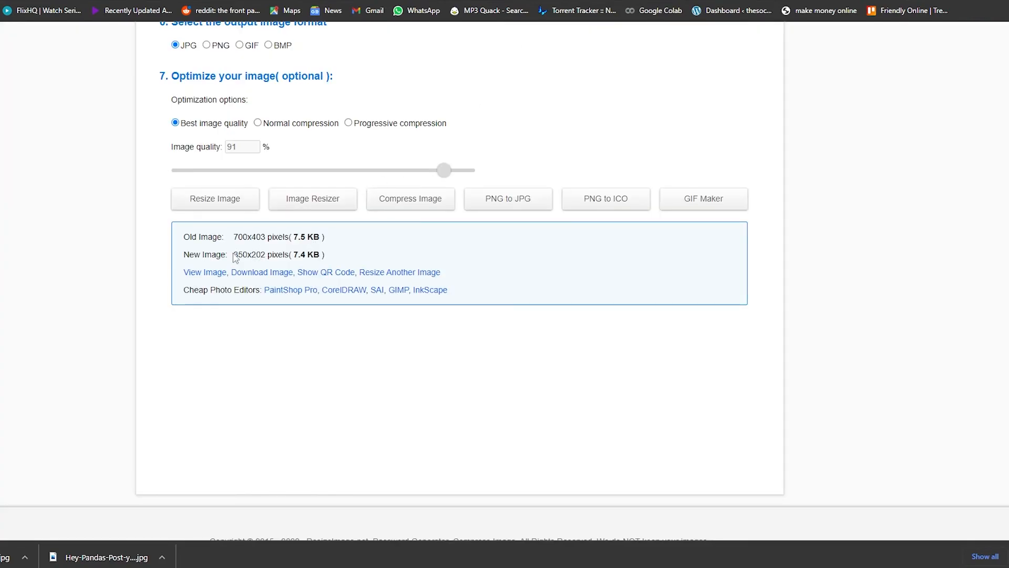
drag(234, 255, 247, 255)
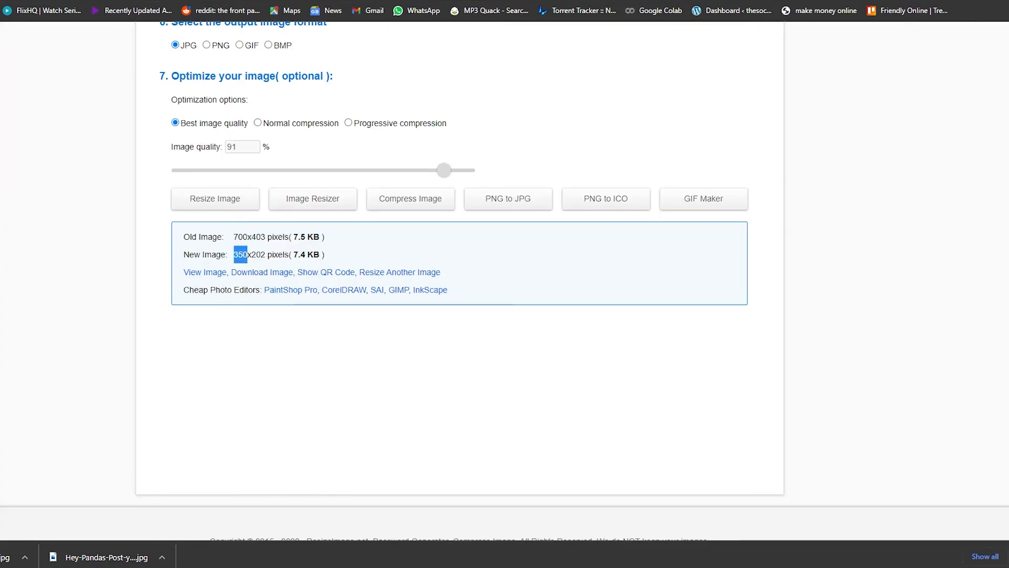
click(757, 1)
double_click(404, 200)
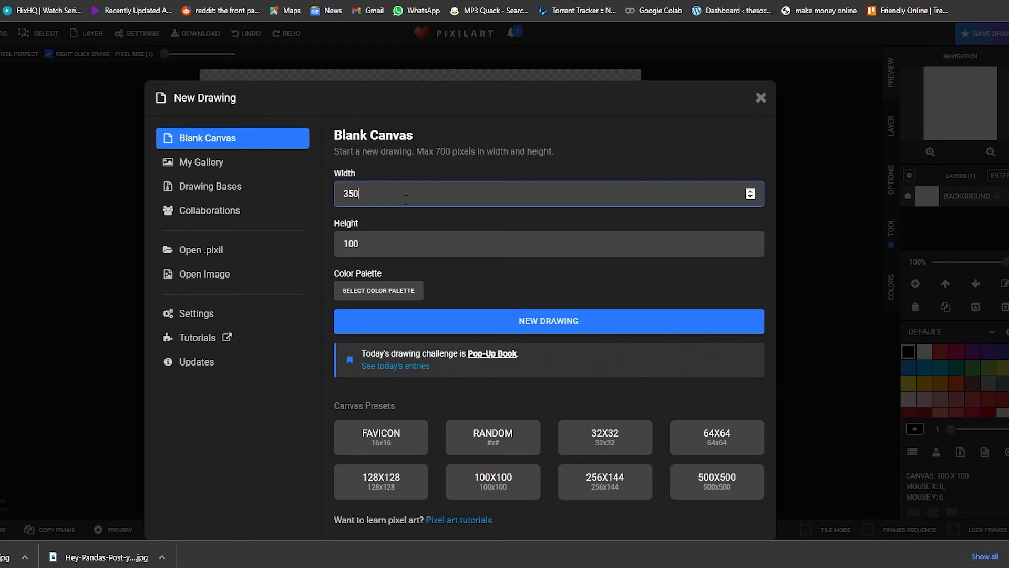
double_click(384, 245)
text(202)
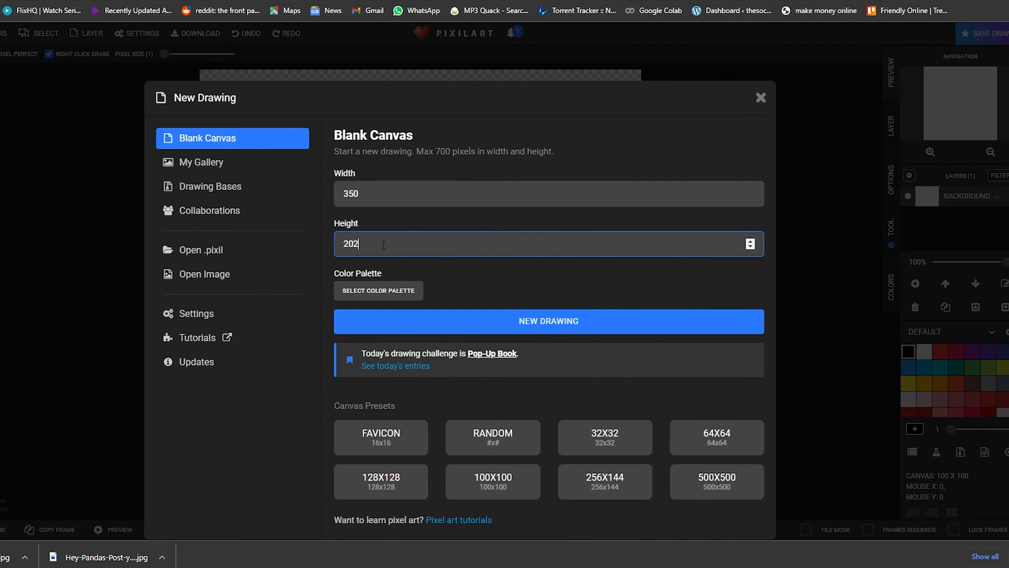
click(531, 315)
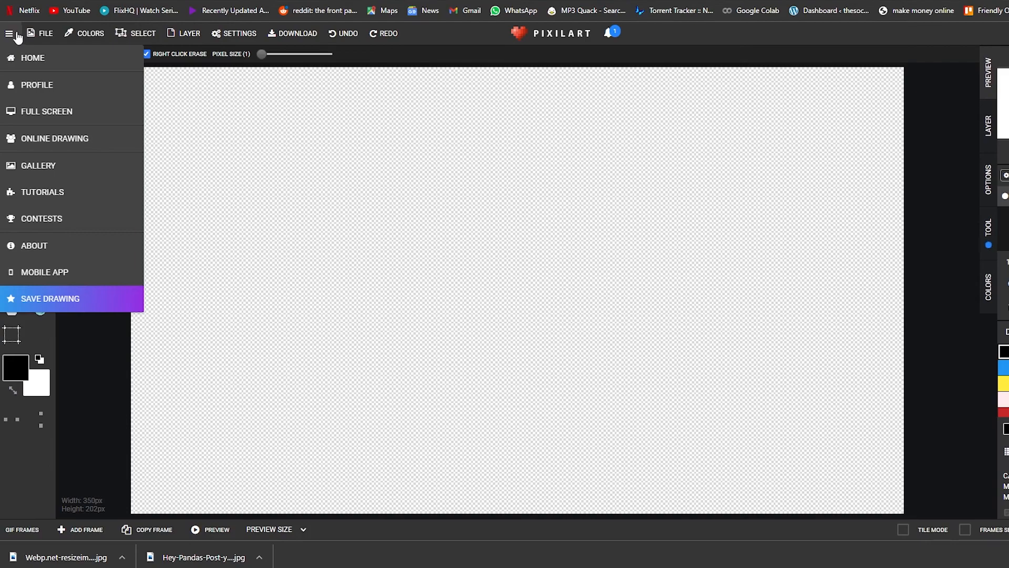
Open the canvas resize settings for the new Pixilart drawing
mouse_move(45, 33)
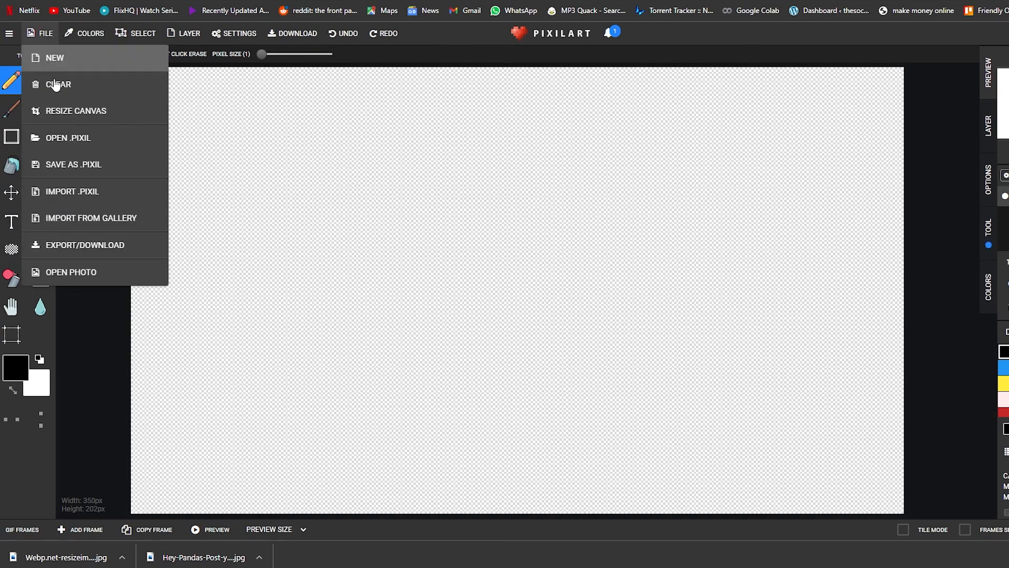
click(70, 112)
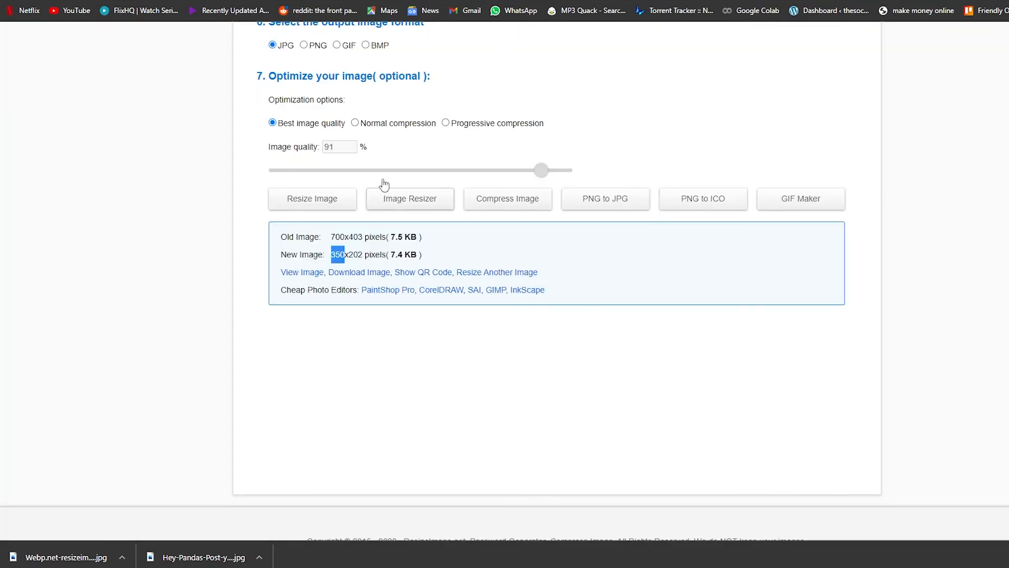
In ResizeImage.net, resize the ghost image to 20 percent, 140 x 81 px, and download the new JPG
scroll(586, 203, up, 5)
scroll(514, 232, up, 2)
drag(421, 303, 332, 306)
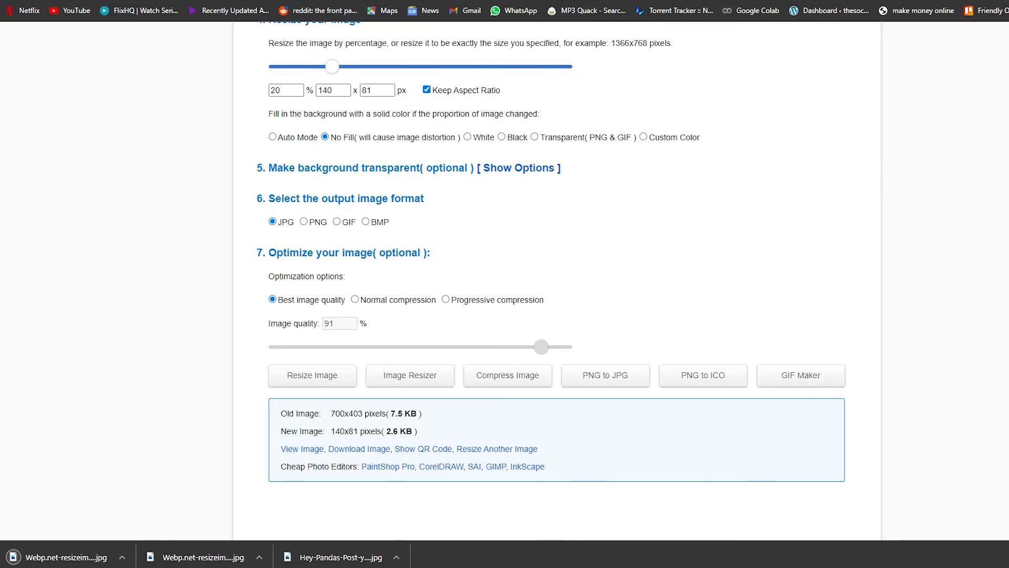
Switch to Pixilart and resize the drawing to 140 px wide and 80 px high
key(ctrl+Tab)
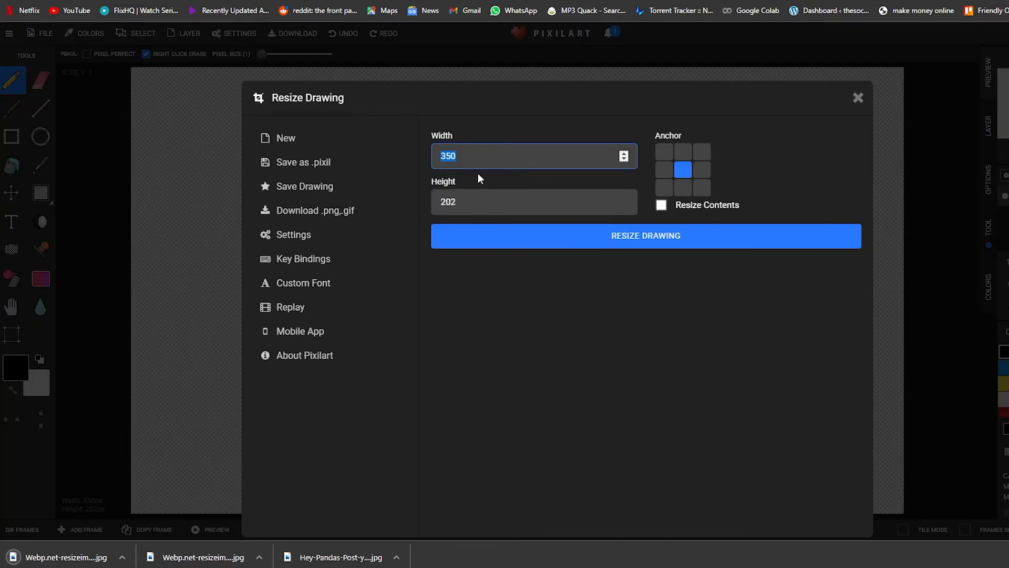
click(507, 204)
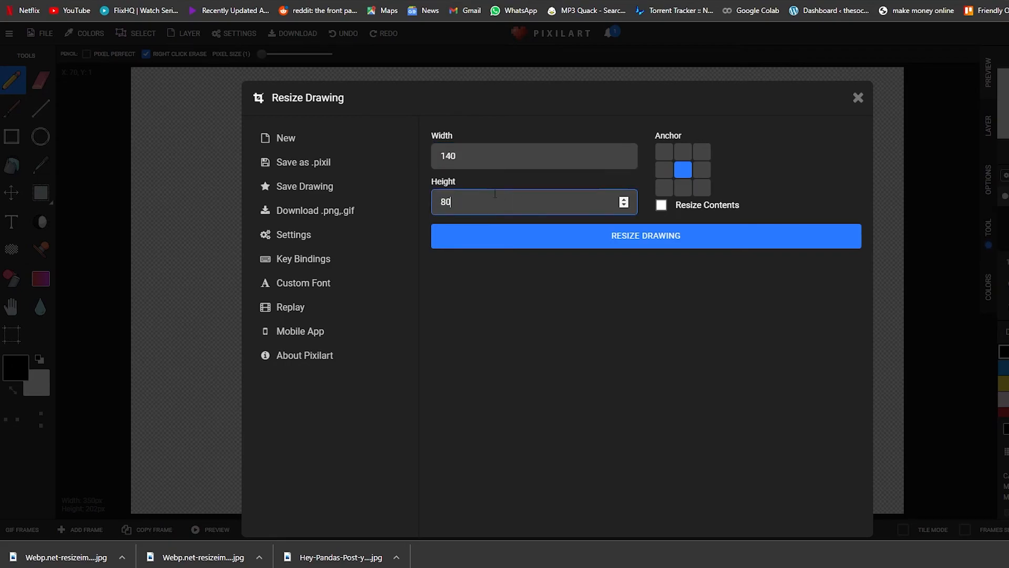
click(630, 246)
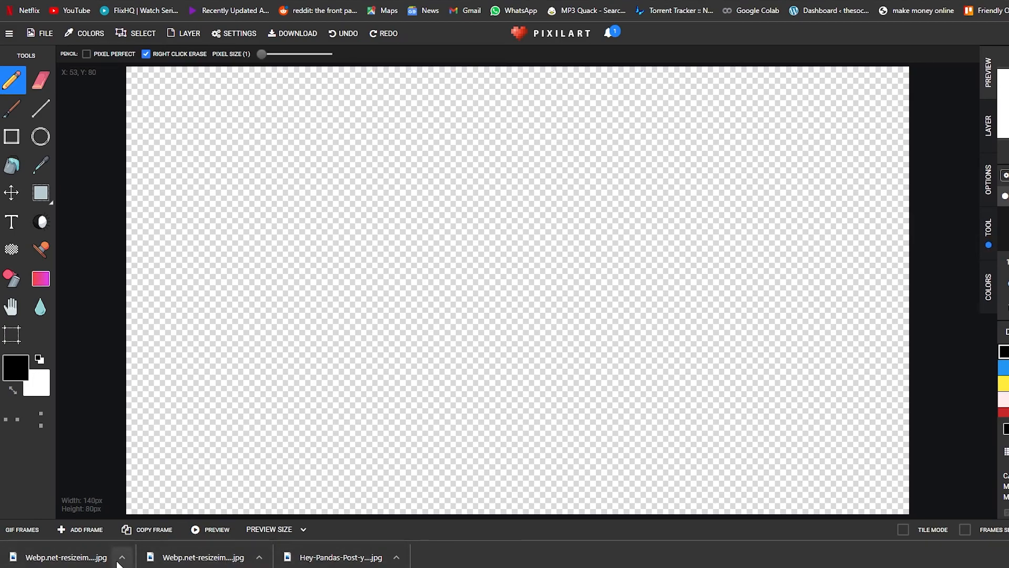
click(116, 564)
click(185, 514)
drag(605, 78, 648, 412)
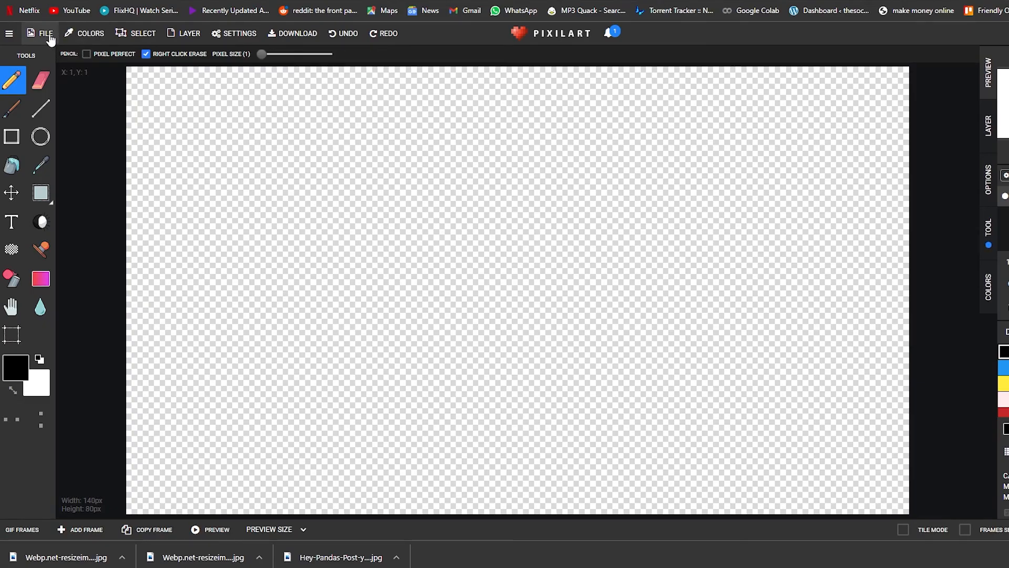
Open the image Webp.net-resizeimage (1).jpg as a new drawing, accepting that the current drawing is cleared
click(49, 36)
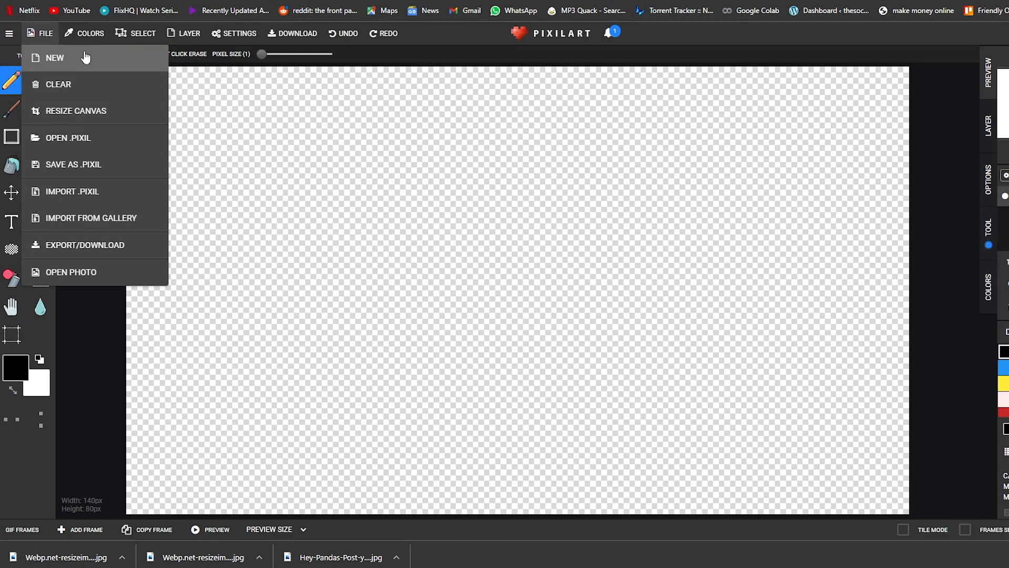
click(86, 56)
click(321, 278)
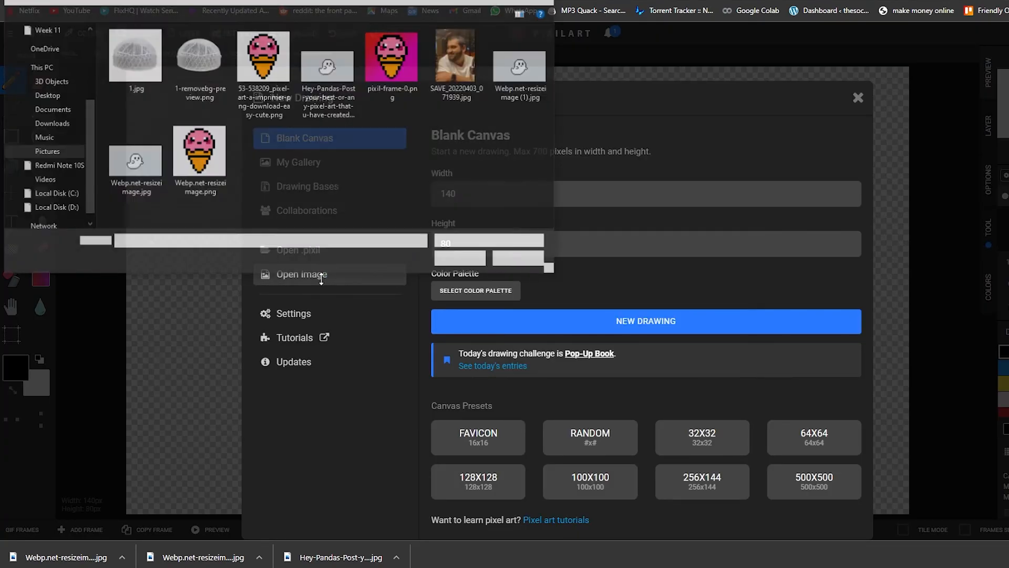
click(523, 90)
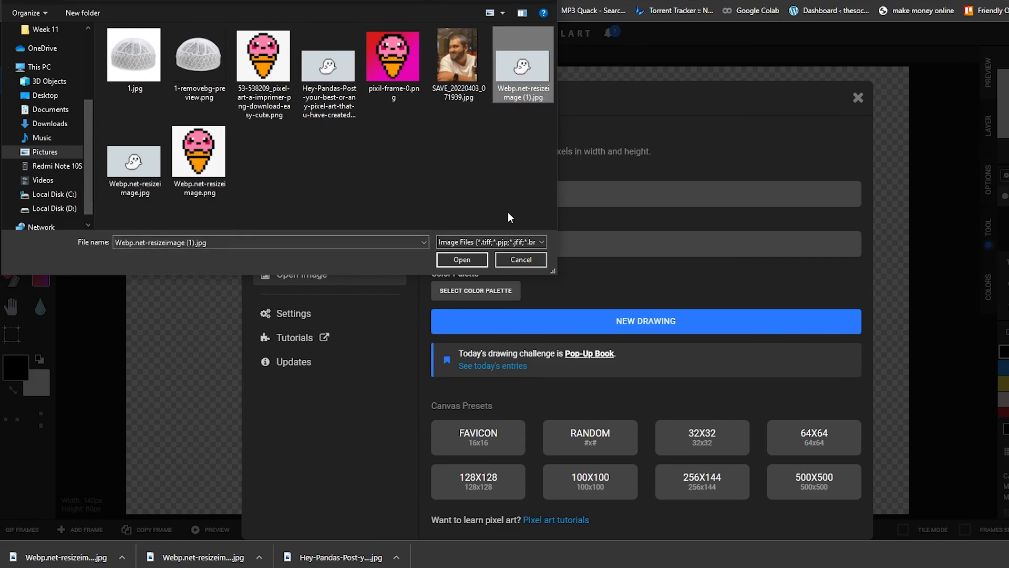
click(455, 260)
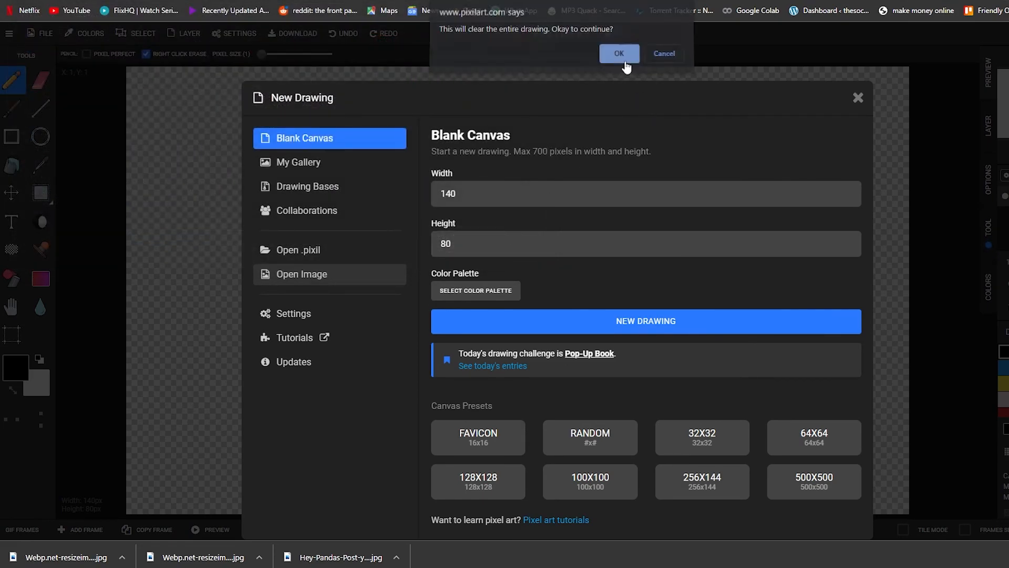
click(620, 57)
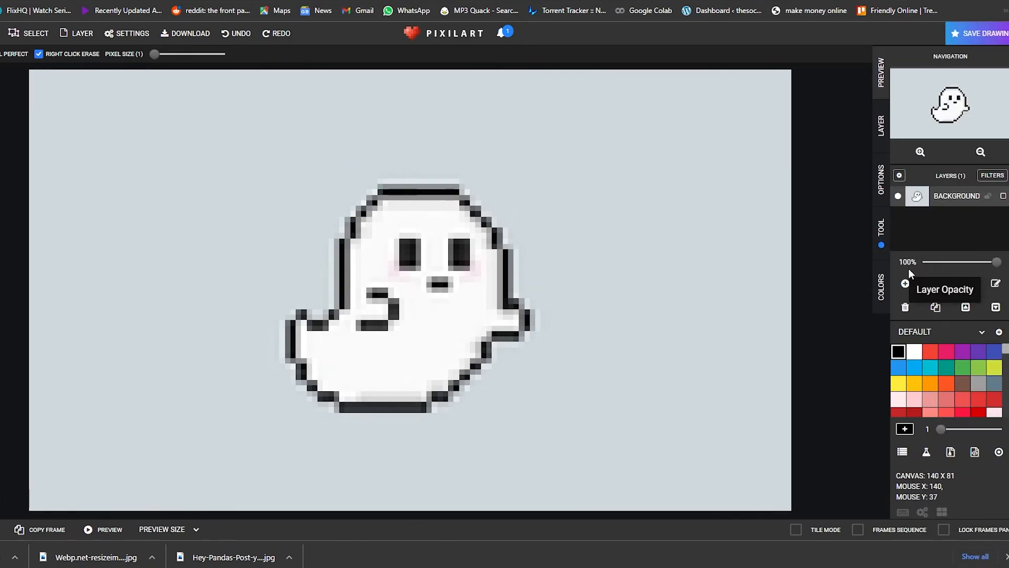
Add a layer above the ghost image and trace the ghost's outline on it in black with a 2 px pencil
click(906, 286)
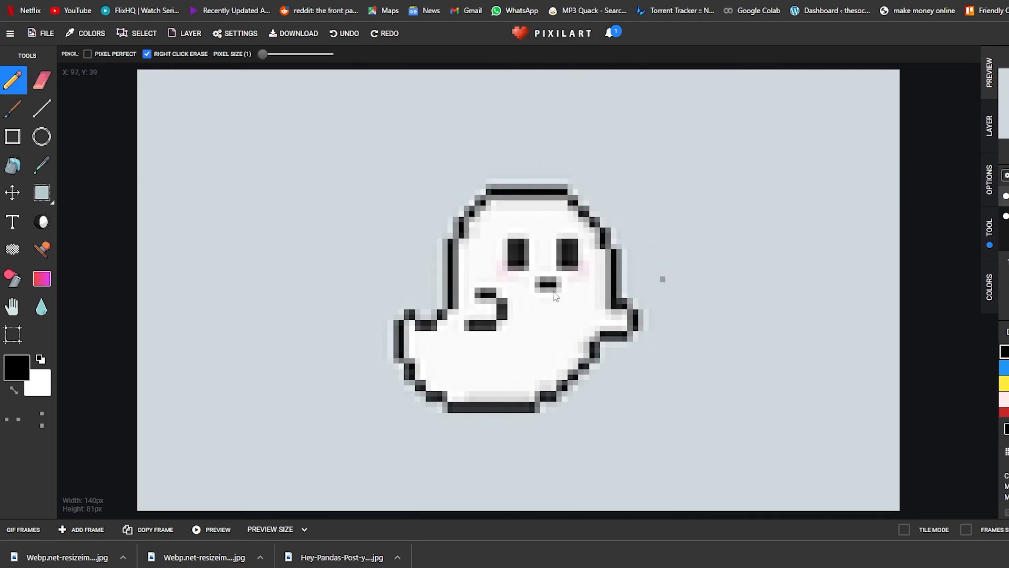
drag(273, 54, 265, 55)
drag(403, 343, 405, 333)
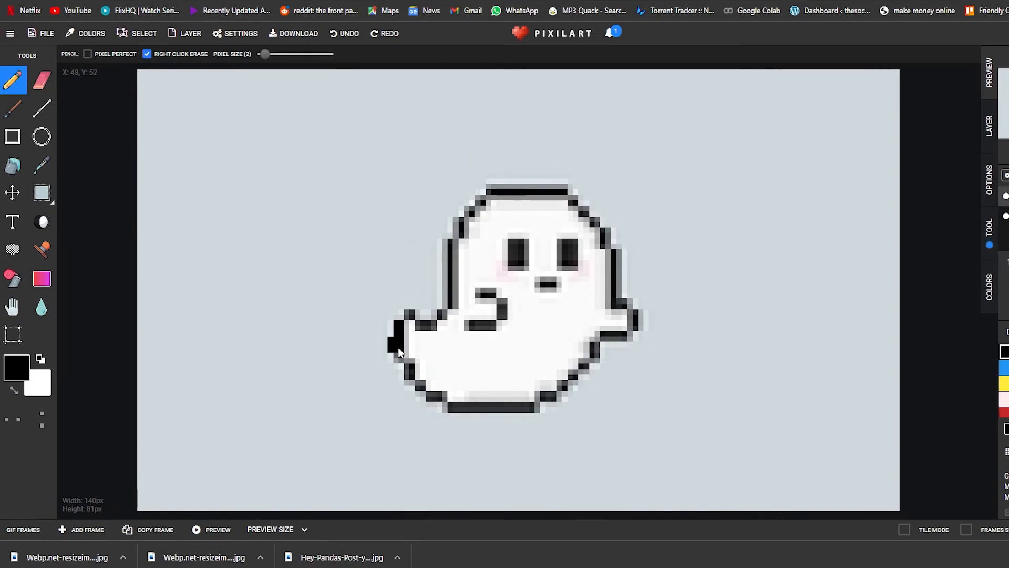
key(ctrl+z)
drag(456, 295, 457, 275)
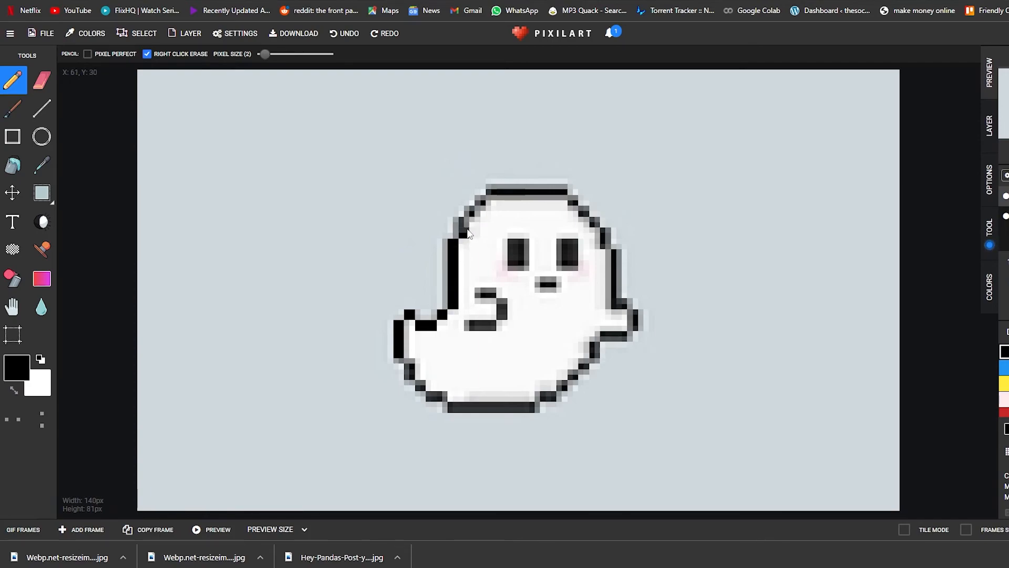
drag(469, 228, 505, 195)
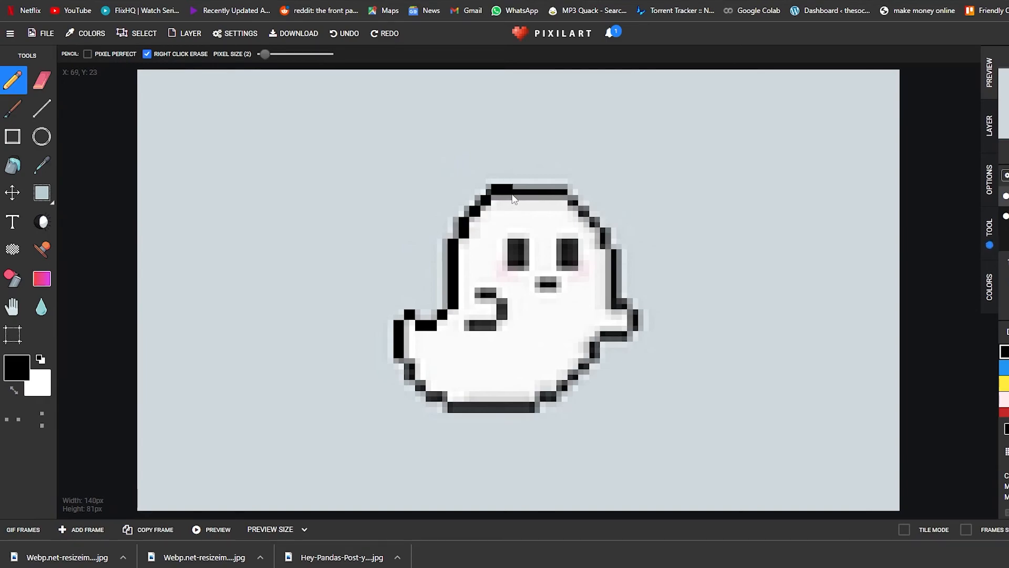
click(563, 193)
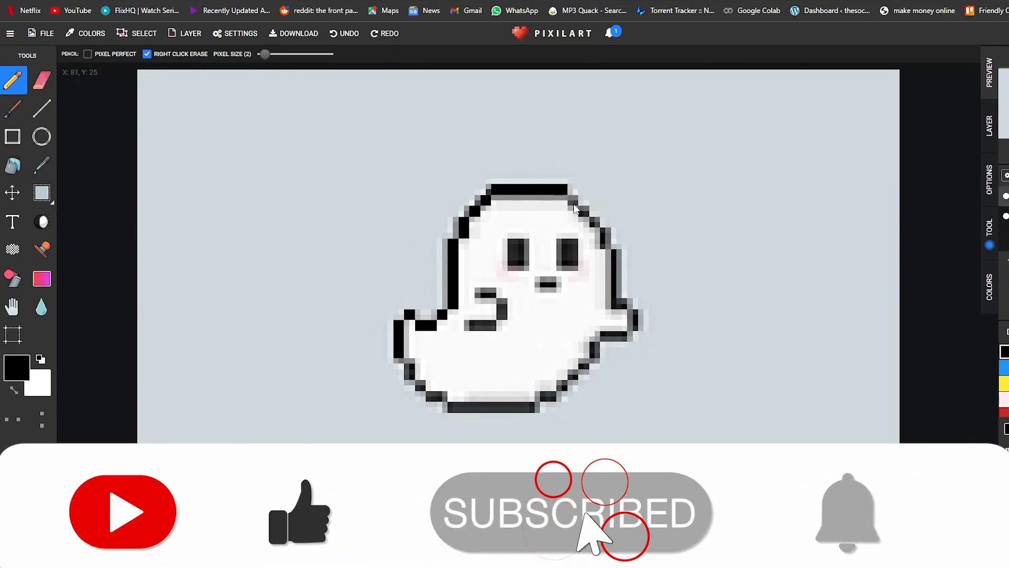
click(590, 217)
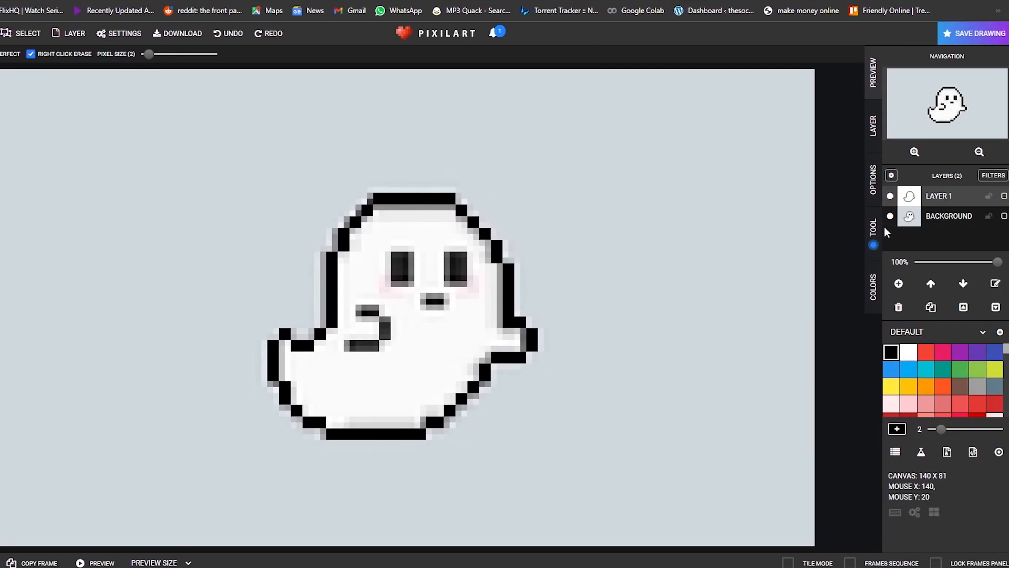
Switch the background layer's visibility off and on repeatedly to examine the traced outline on its own
click(892, 219)
click(892, 219)
click(892, 219)
click(892, 219)
click(892, 219)
click(892, 219)
click(892, 219)
click(892, 220)
click(893, 220)
click(892, 219)
Trace the ghost's arm, eyes and mouth in black with a 1 px pencil, checking the tracing with the background hidden
click(386, 332)
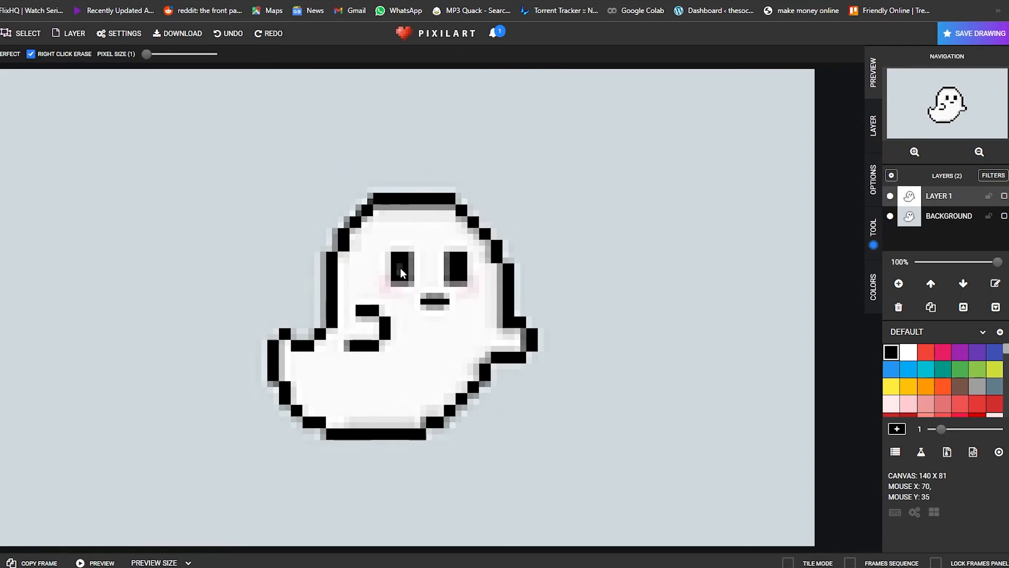
click(890, 217)
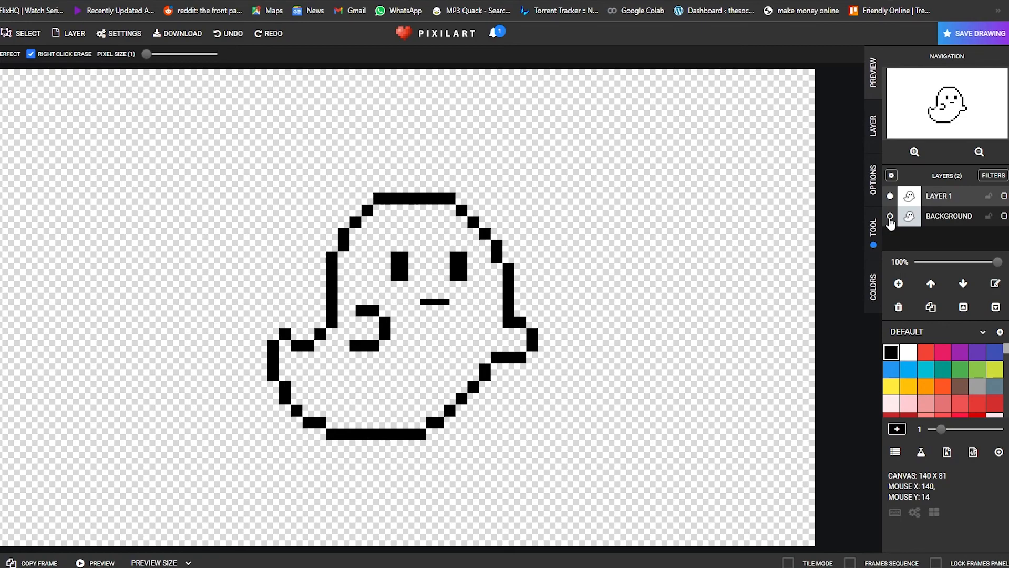
click(890, 217)
click(890, 216)
click(890, 216)
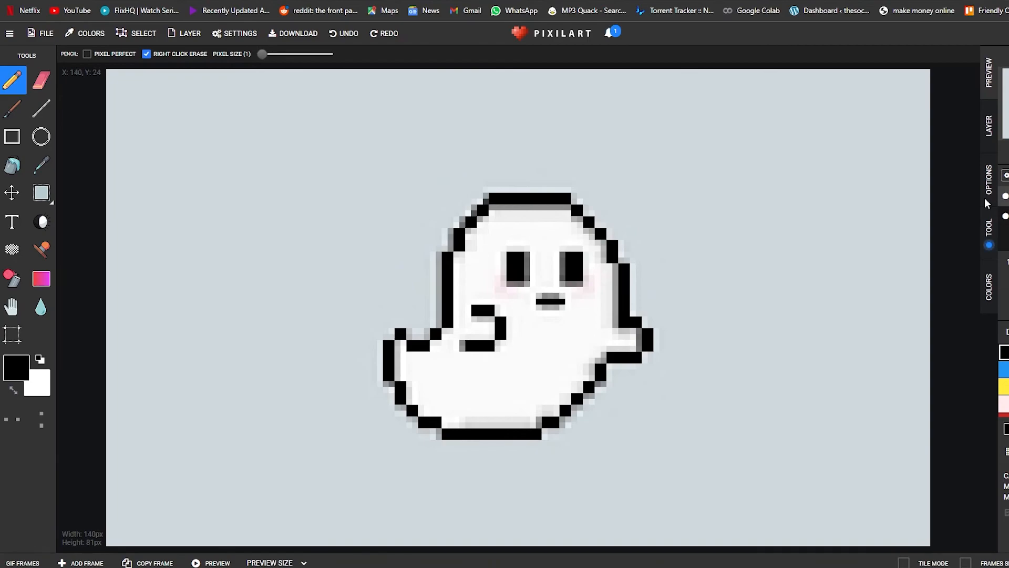
Sample the off-white colour from the ghost's body as the pencil colour
click(41, 164)
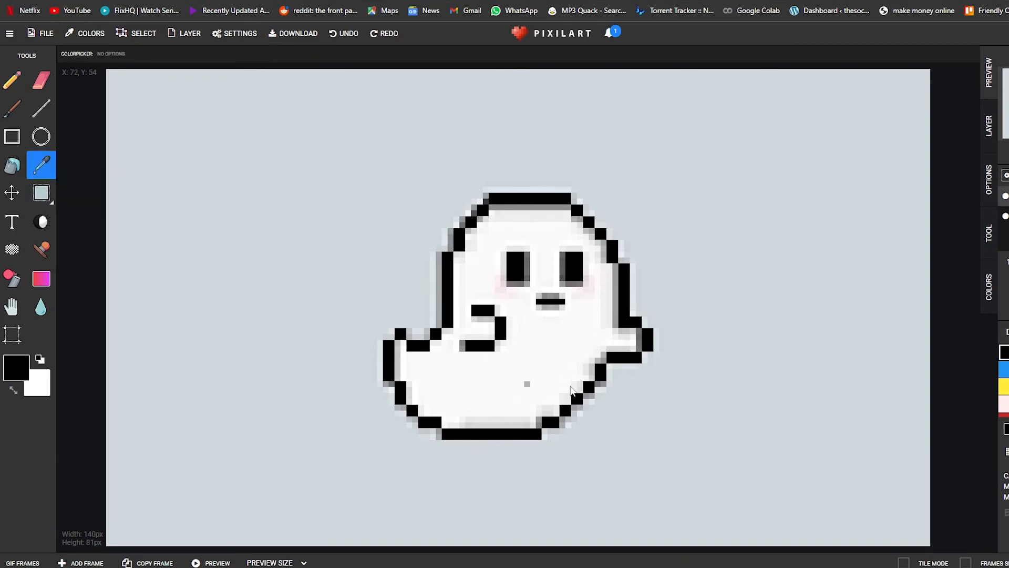
click(533, 359)
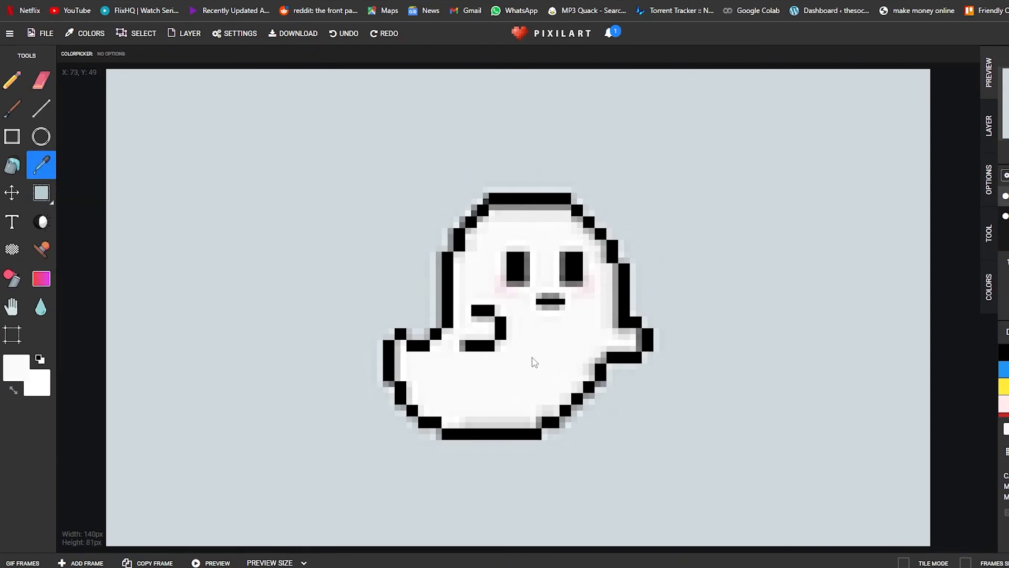
click(12, 80)
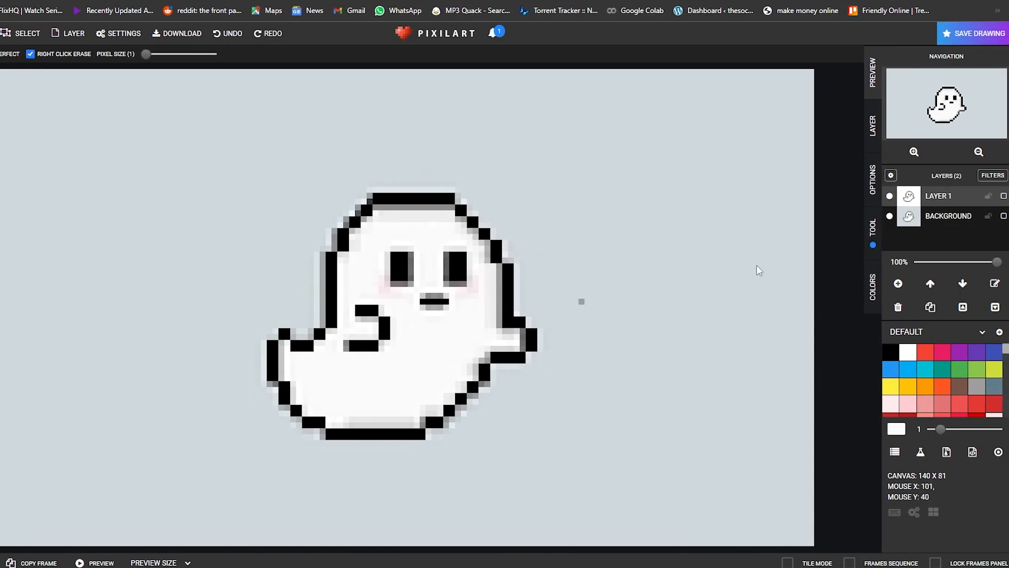
Hide the background, add a layer beneath the outline layer, and paint the ghost's upper body off-white with an 8 px pencil
click(889, 215)
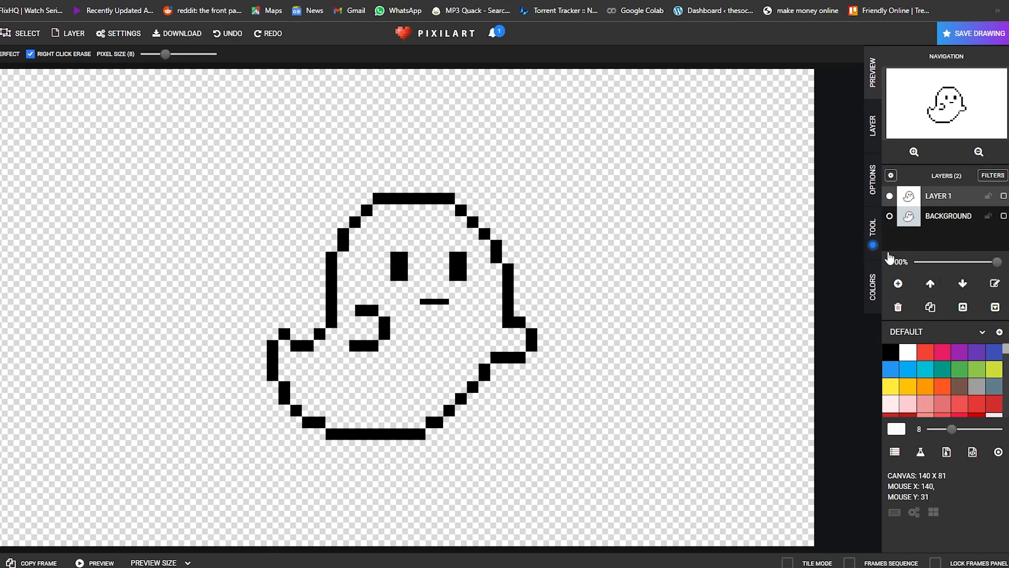
click(899, 284)
drag(941, 201, 939, 217)
mouse_move(354, 276)
mouse_down()
mouse_move(482, 277)
mouse_move(456, 260)
mouse_move(375, 257)
mouse_move(401, 236)
mouse_up()
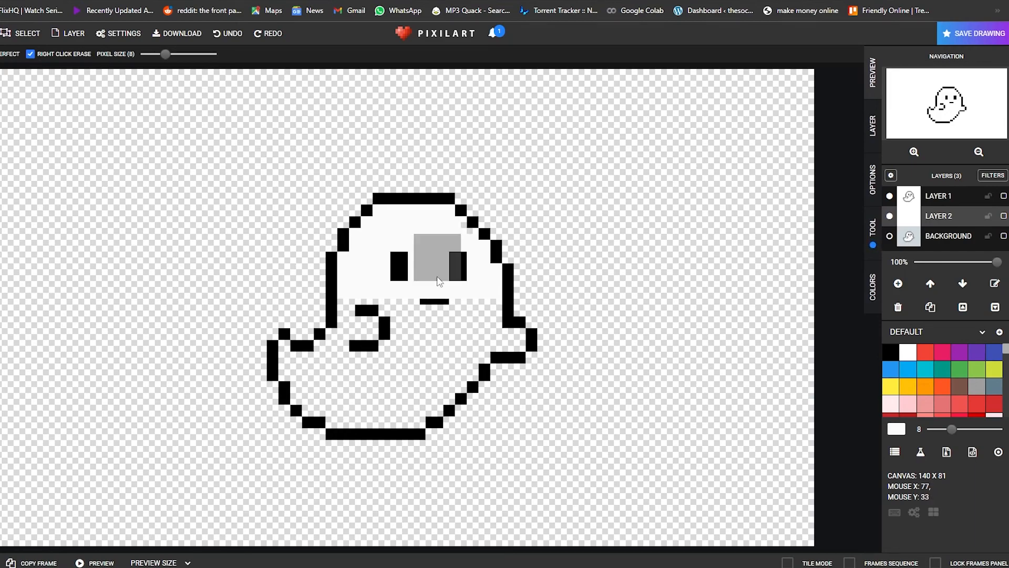
Add another layer and try to rename Layer 2 as "Backgroud"
click(899, 284)
double_click(953, 232)
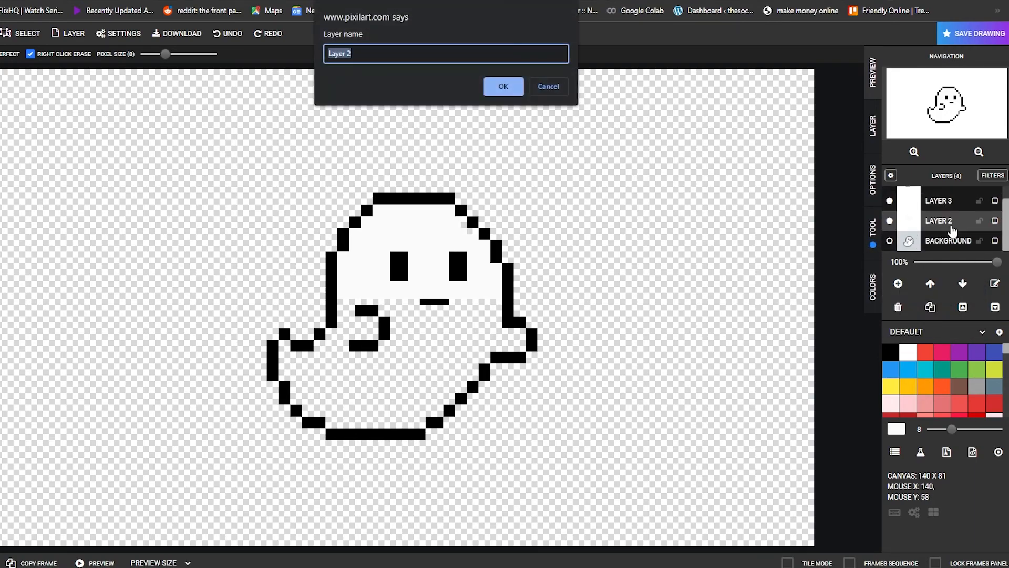
text(Backgroud)
click(522, 93)
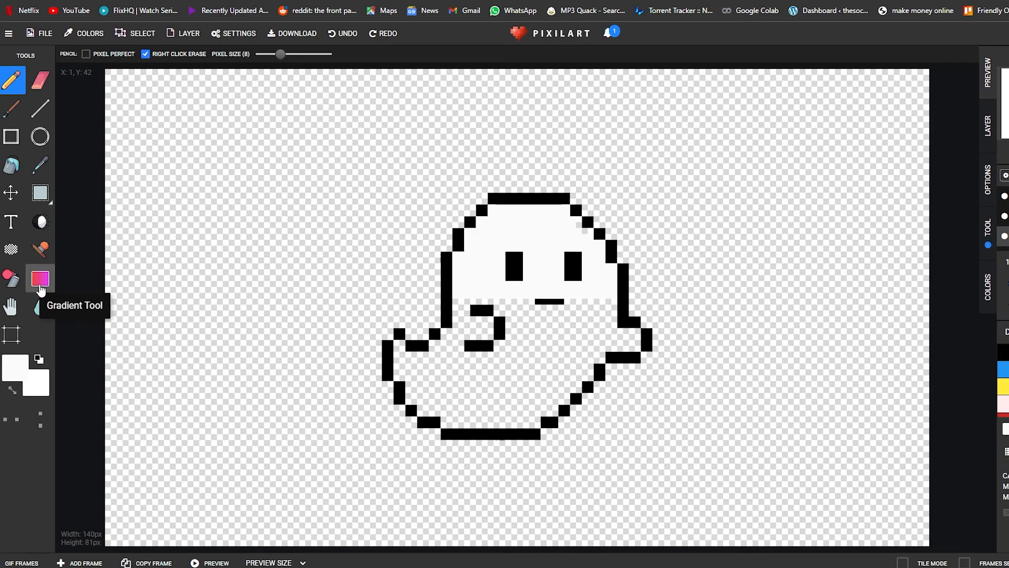
Choose the Gradient tool and set the primary colour to a muted bluish purple
click(41, 289)
click(26, 378)
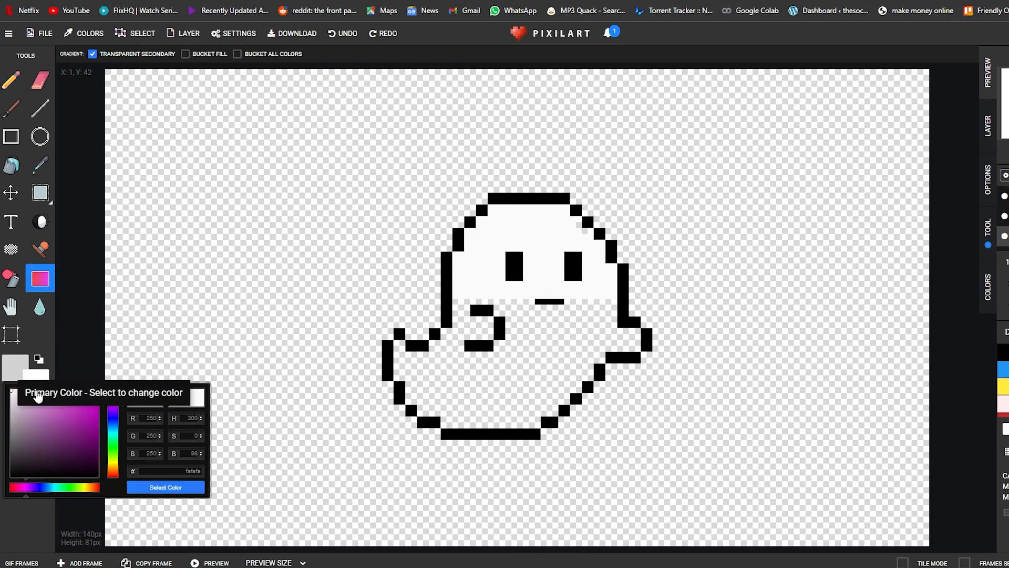
drag(119, 402, 120, 423)
click(45, 423)
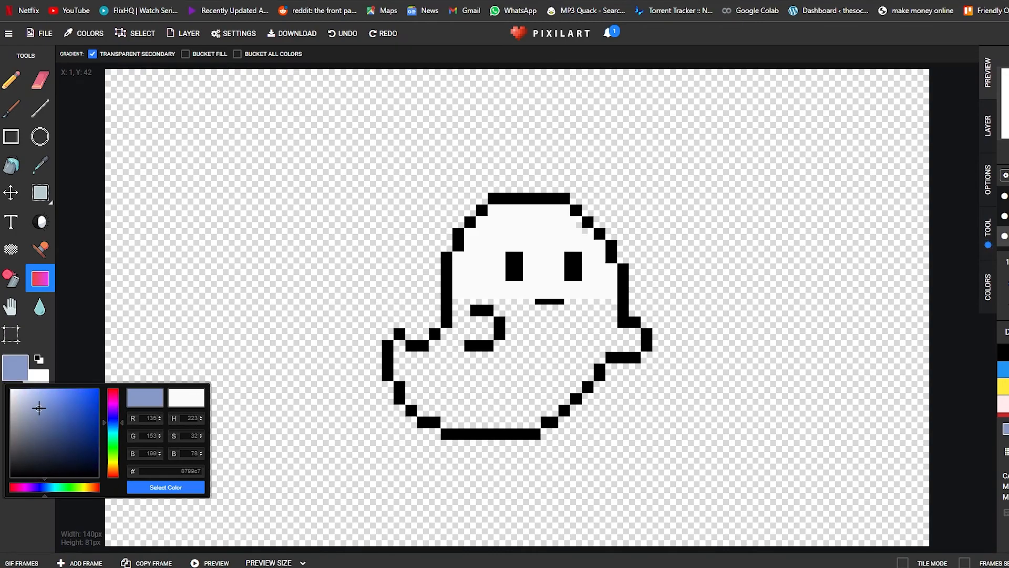
mouse_move(124, 402)
mouse_down()
mouse_move(123, 418)
mouse_move(140, 421)
mouse_up()
click(166, 486)
Set the secondary colour to magenta and apply a diagonal gradient across the canvas from the upper-left to the lower-right corner
click(36, 377)
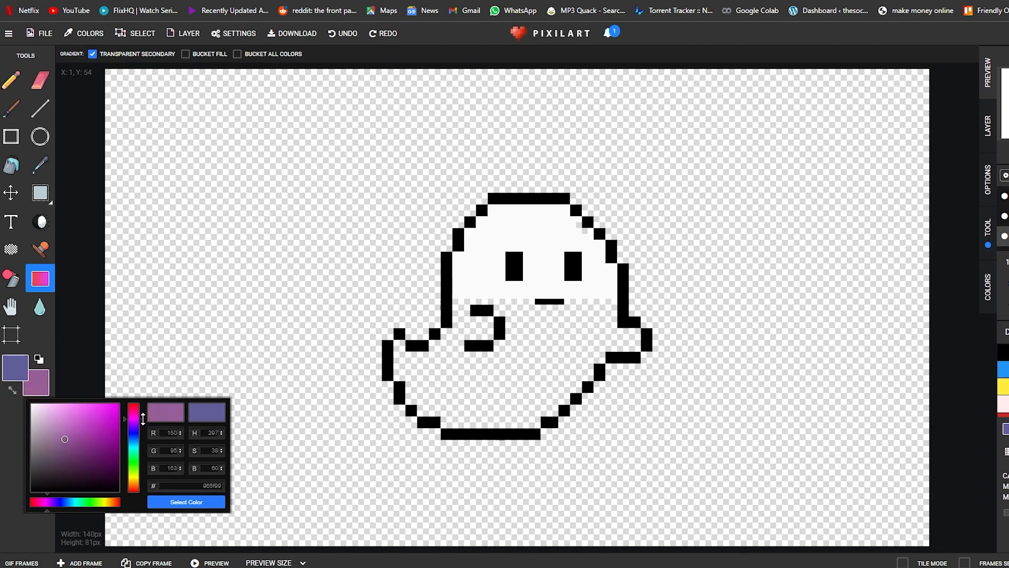
drag(70, 424, 78, 429)
click(204, 504)
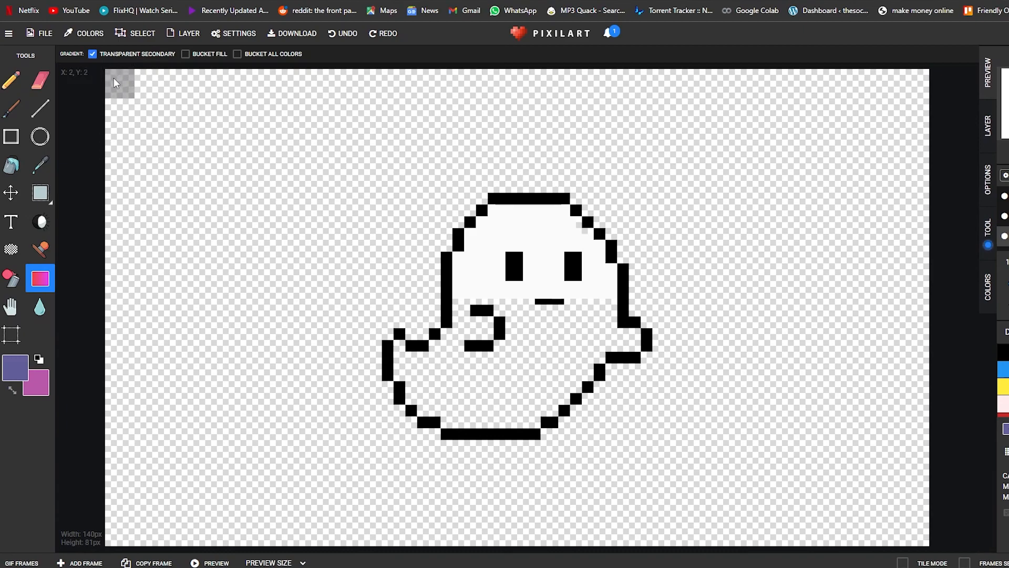
mouse_move(118, 81)
mouse_down()
mouse_move(271, 202)
mouse_move(760, 471)
mouse_move(929, 544)
mouse_up()
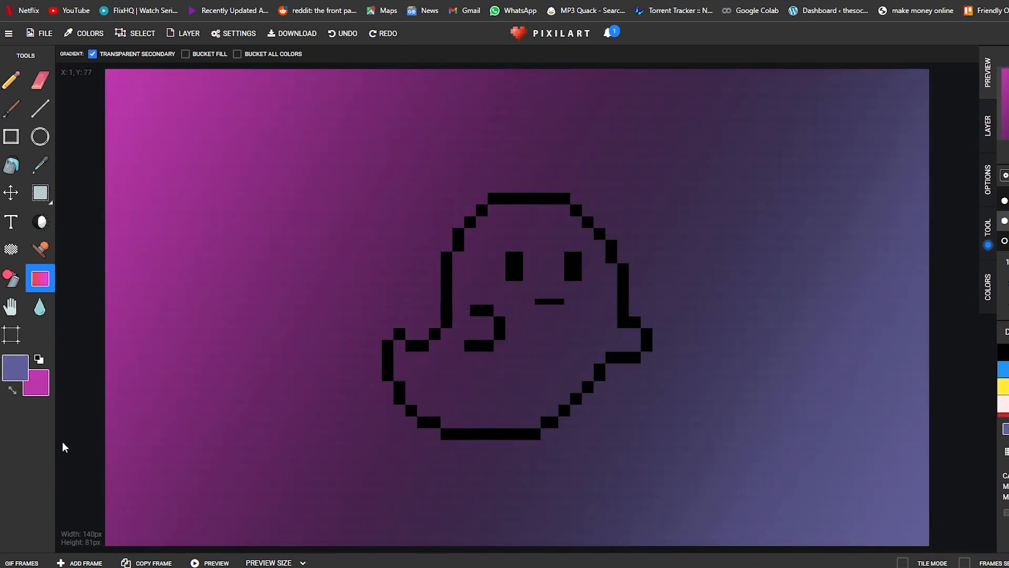
Switch to the Pencil and toggle the visibility of Layer 1 and both Layer 3 layers to identify their contents
click(11, 81)
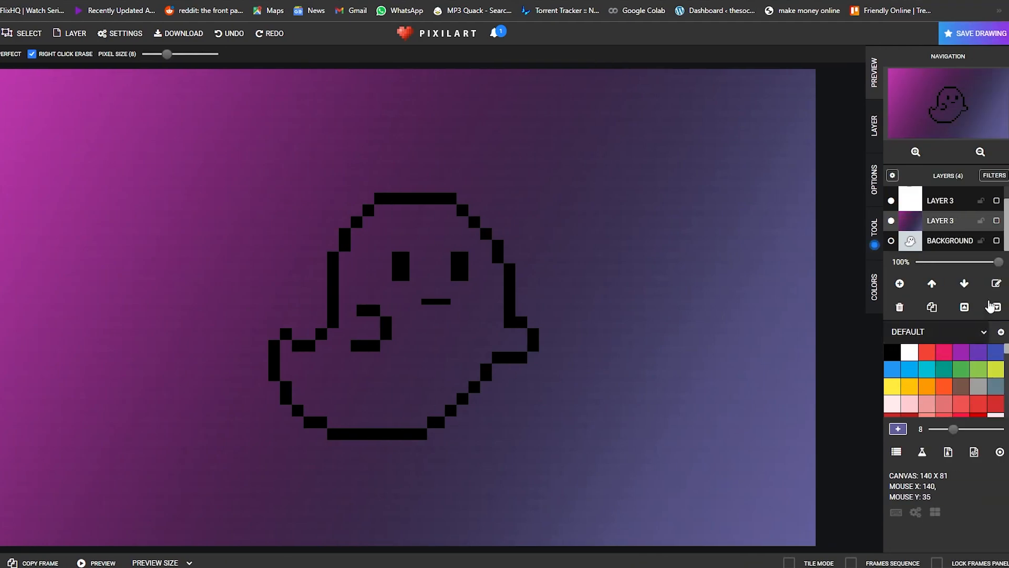
drag(905, 222, 900, 243)
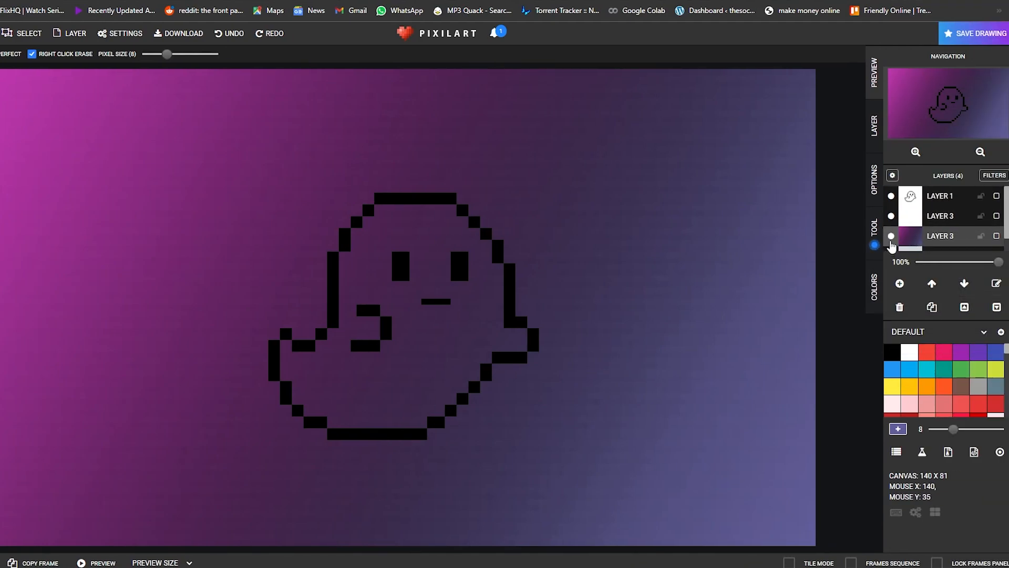
click(891, 236)
click(892, 236)
click(891, 216)
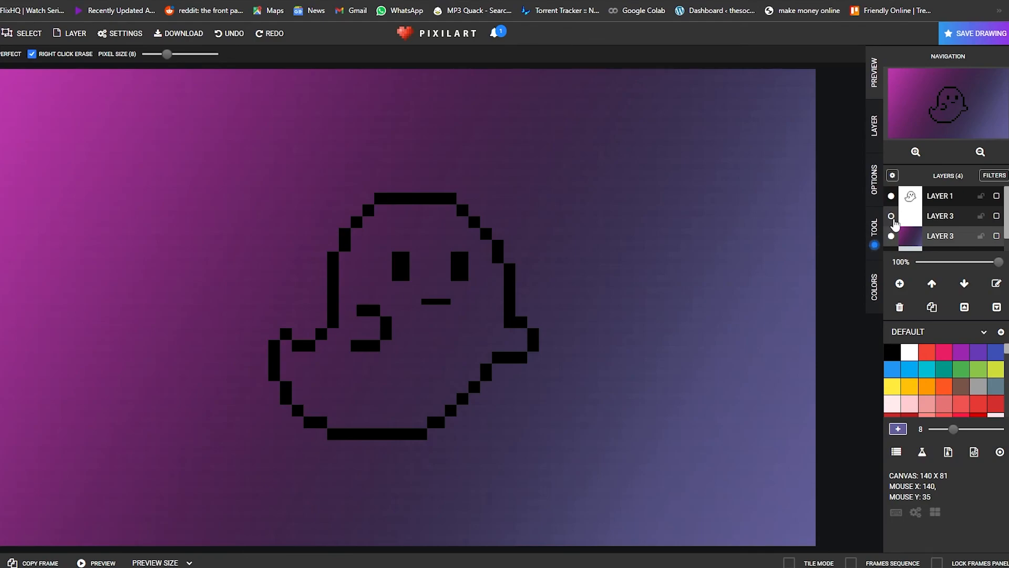
click(891, 197)
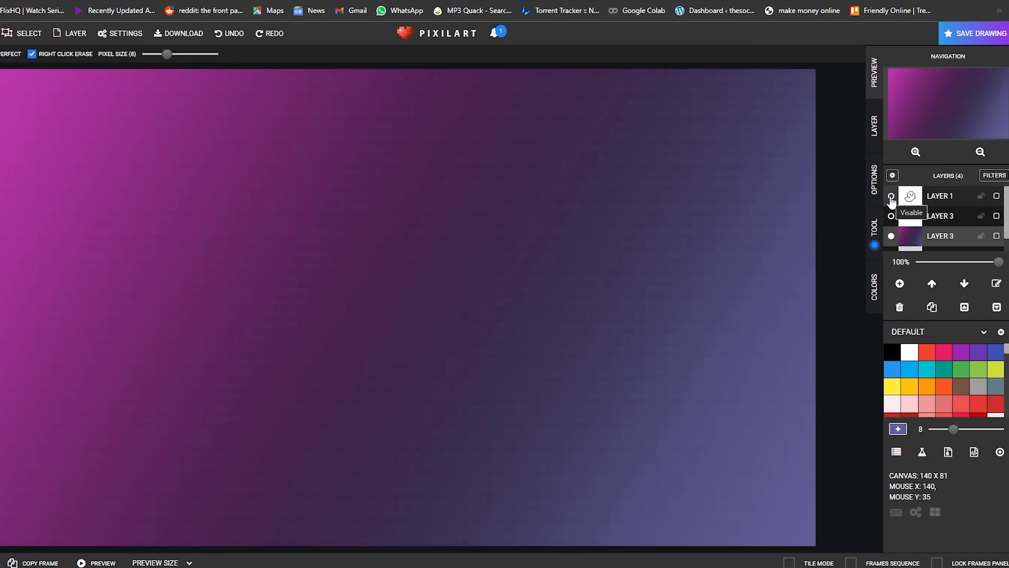
click(891, 216)
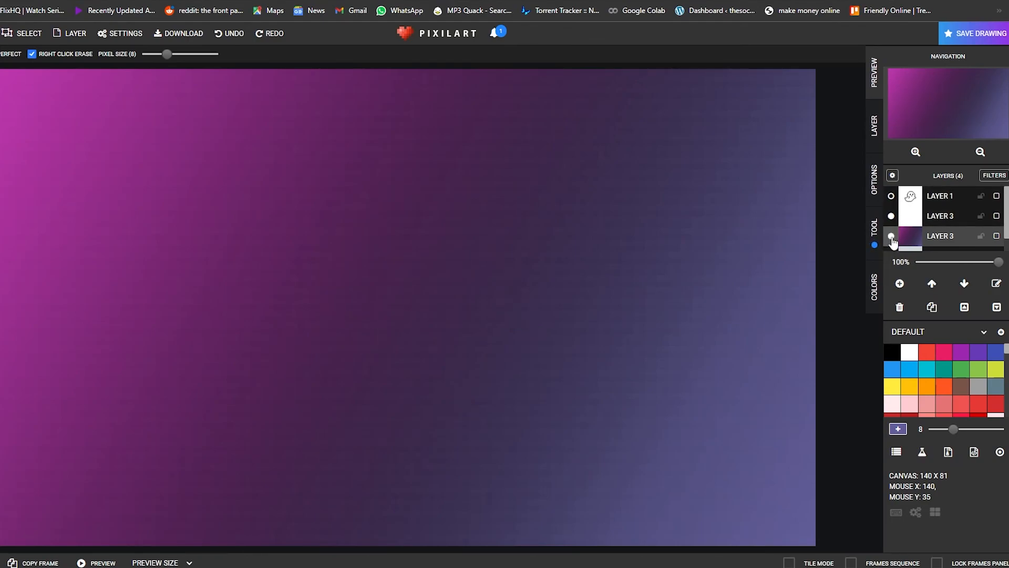
click(891, 236)
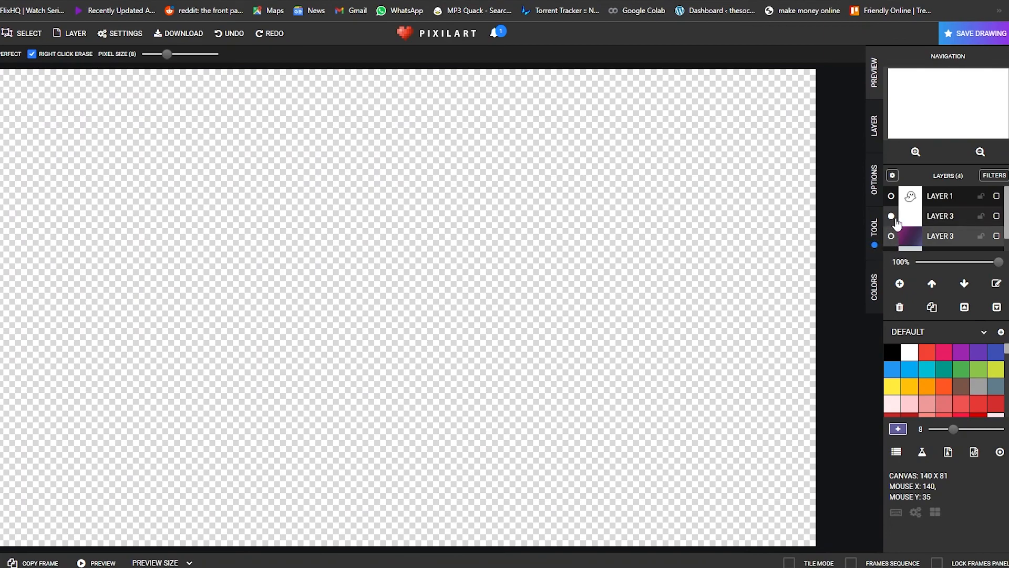
click(891, 236)
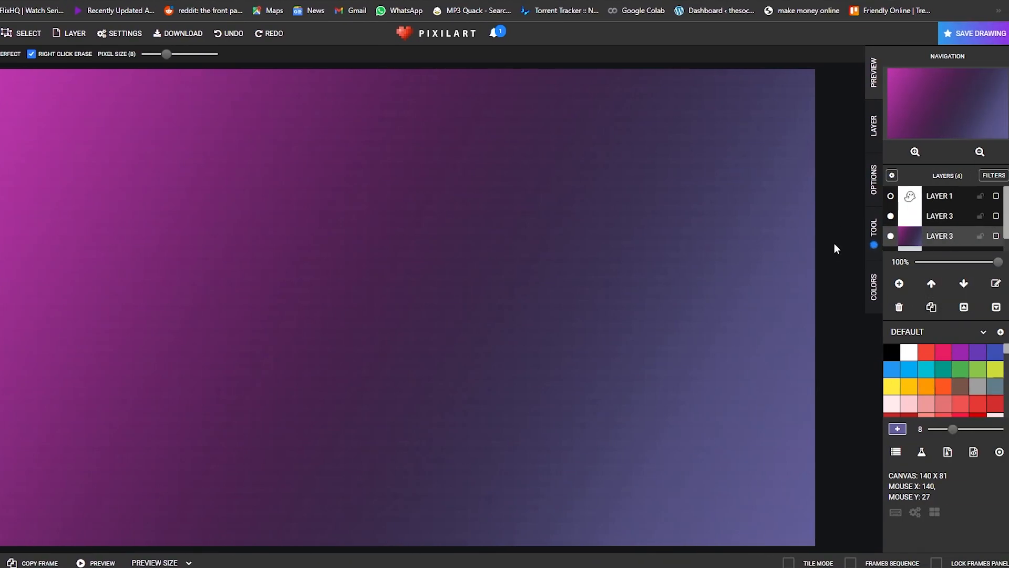
click(890, 196)
click(892, 216)
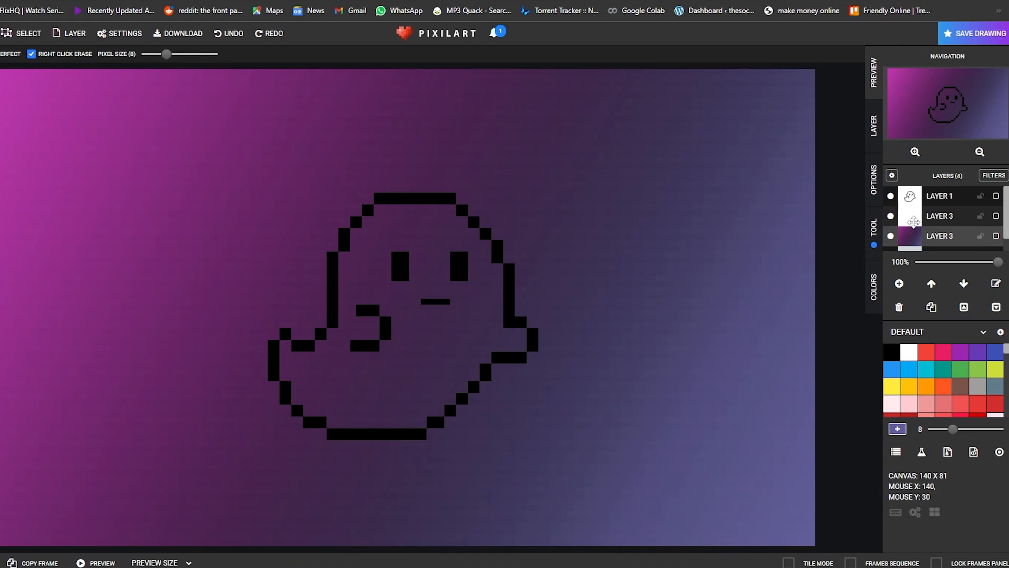
Rename the gradient layer as Background and the layer between it and the outline as Color
double_click(939, 217)
click(548, 88)
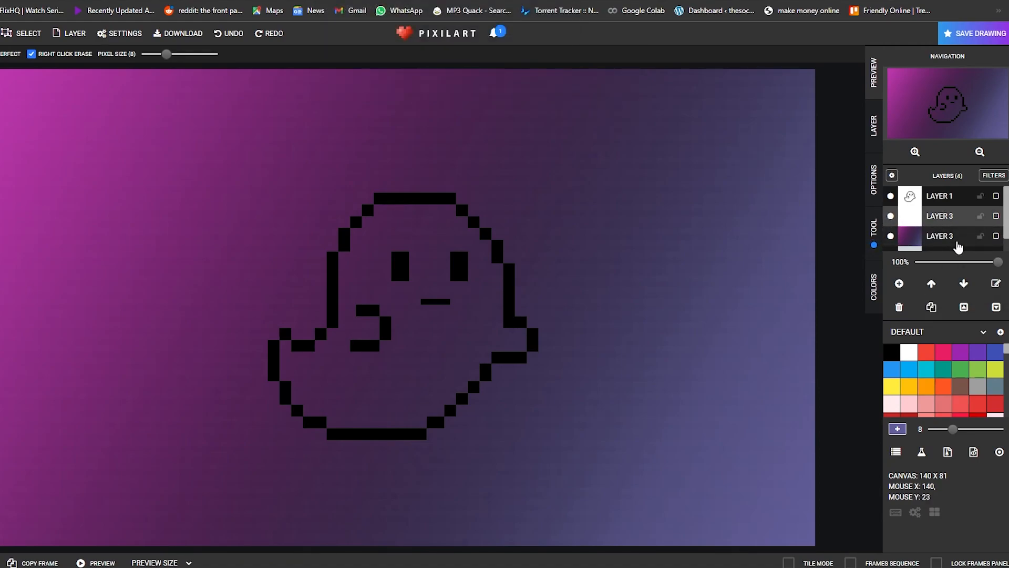
double_click(951, 238)
text(Background)
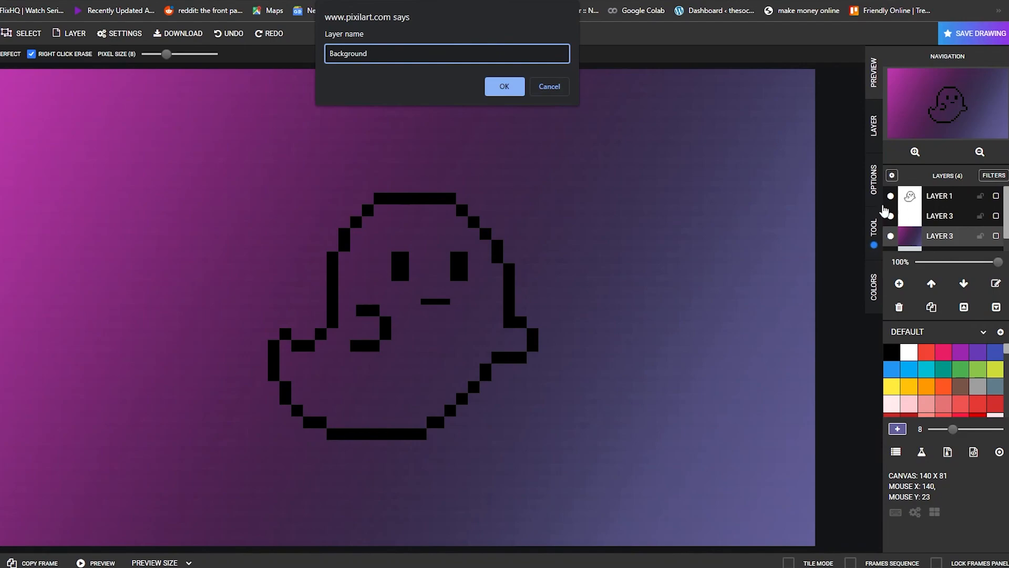
click(514, 89)
double_click(940, 216)
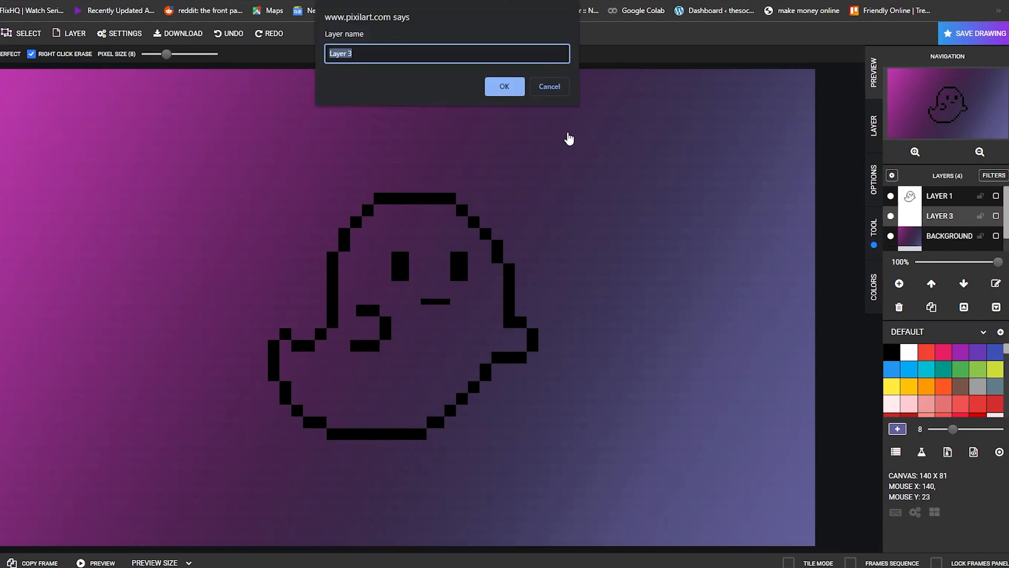
text(Color)
key(Return)
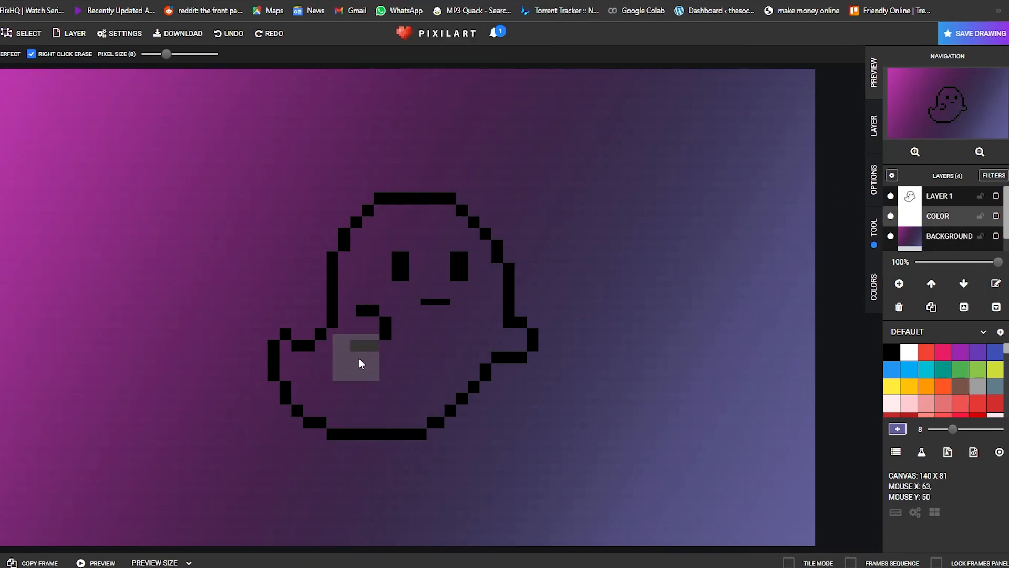
Hide the outline, Color and gradient layers, show the reference image, and sample the off-white of the ghost's body
scroll(901, 233, down, 1)
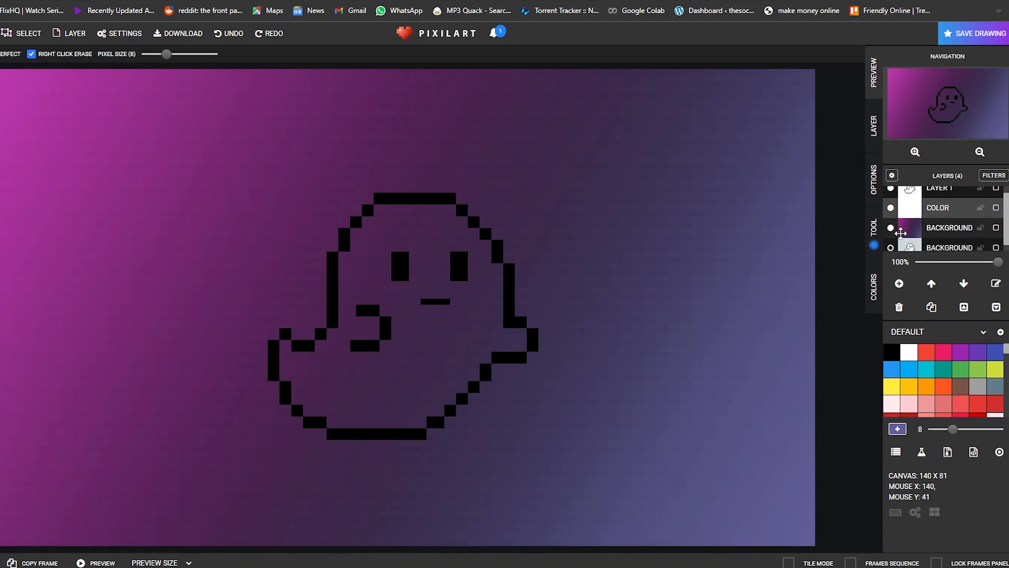
click(890, 228)
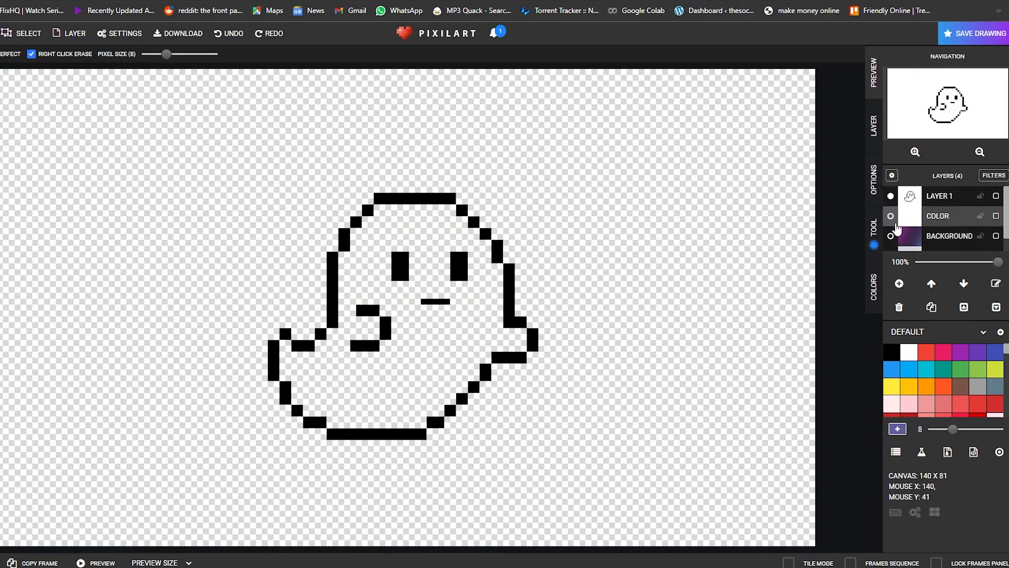
scroll(892, 232, down, 1)
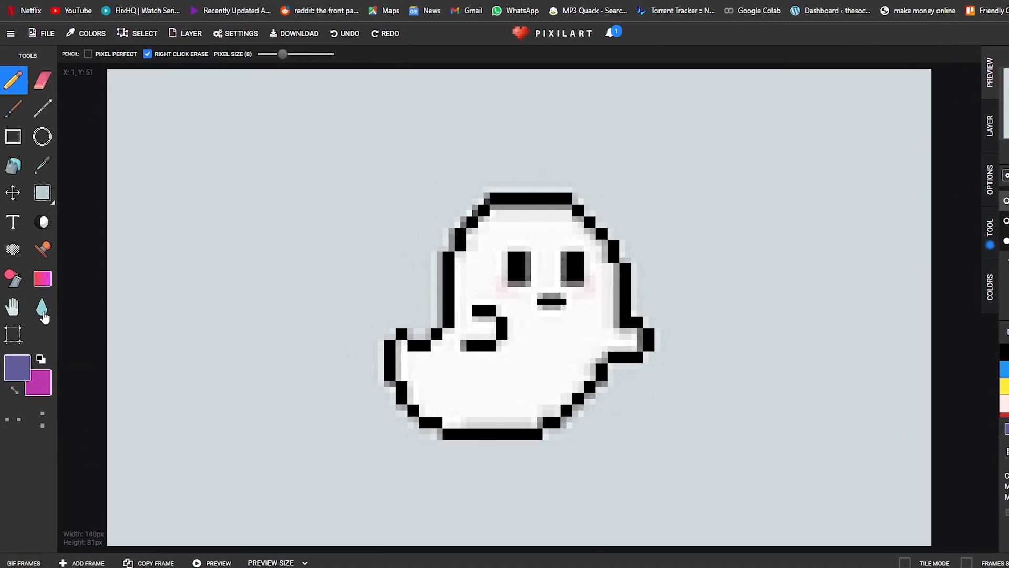
click(544, 355)
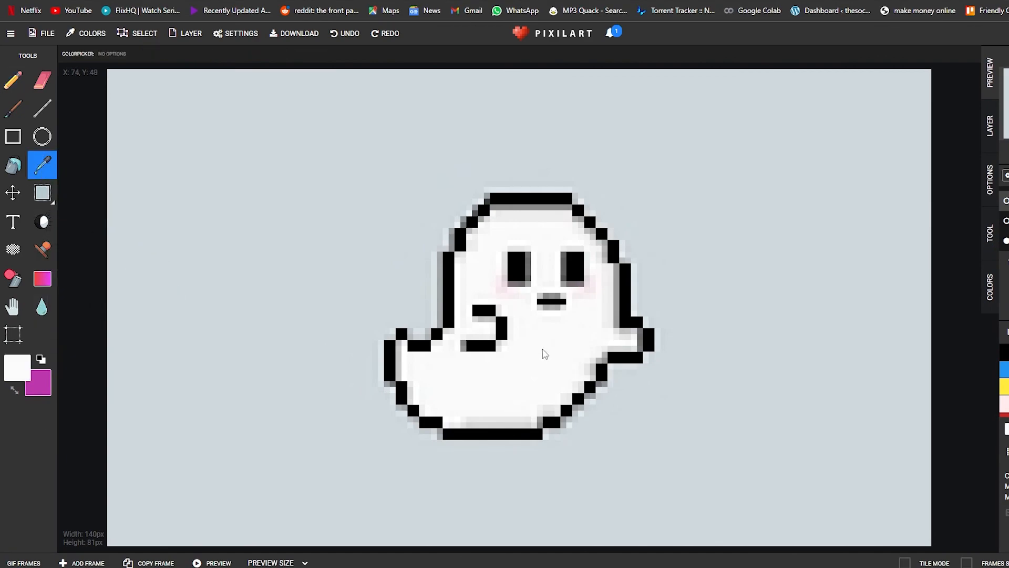
Hide the reference image and show Layer 1, Color and the gradient Background layer again
scroll(920, 205, up, 1)
click(892, 196)
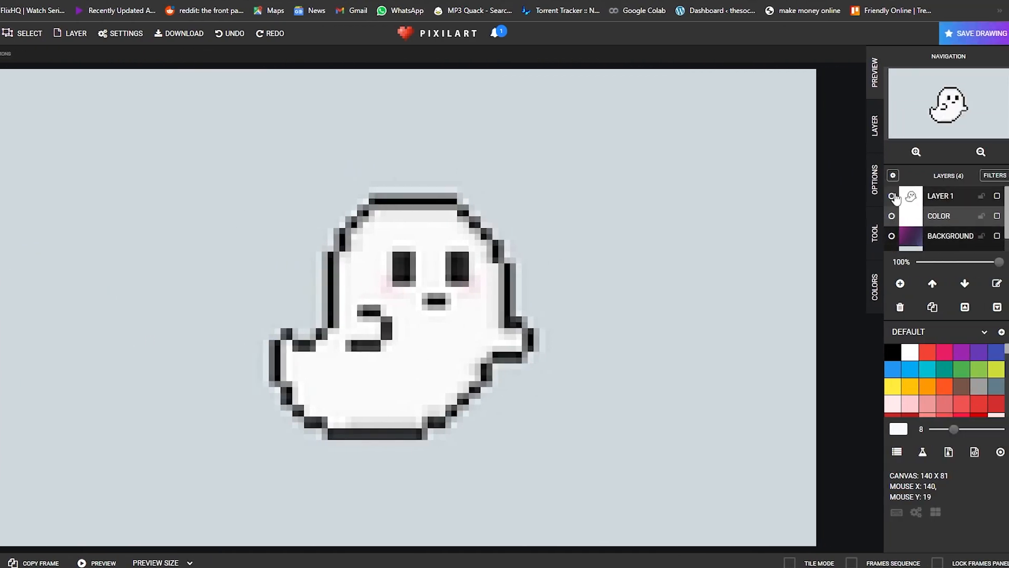
click(892, 216)
click(892, 237)
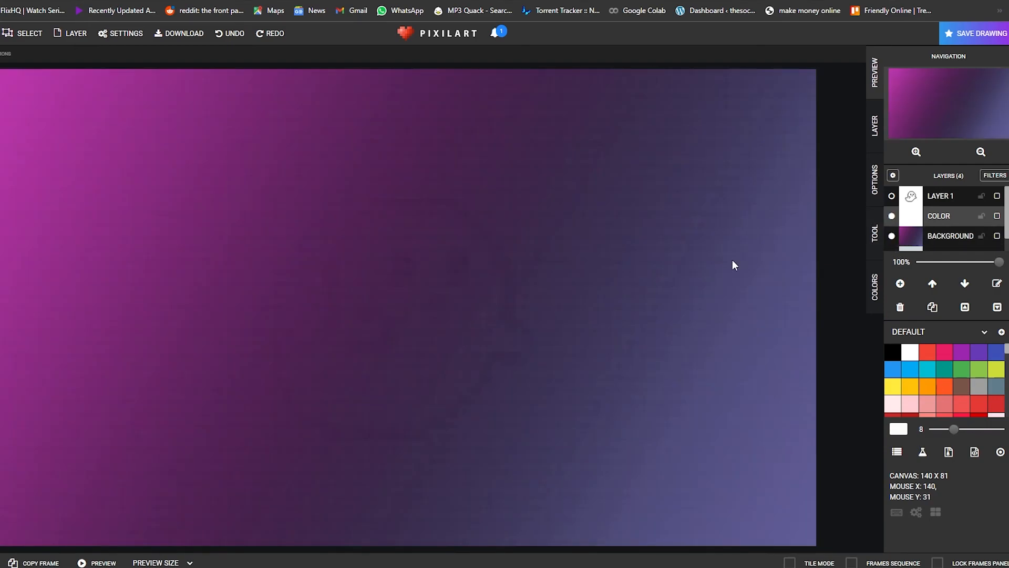
scroll(897, 244, down, 1)
scroll(896, 241, up, 1)
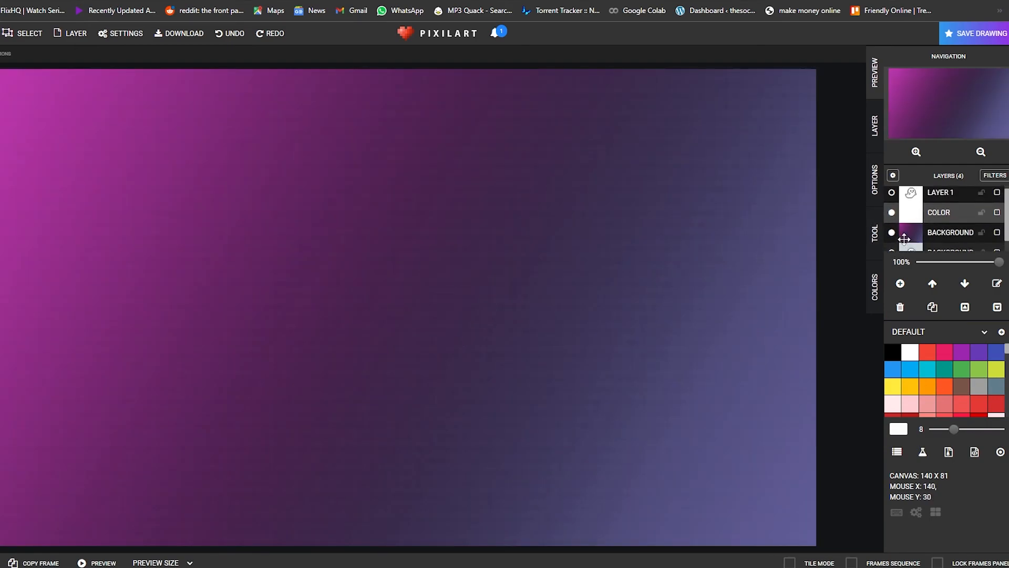
click(892, 196)
click(892, 216)
click(892, 217)
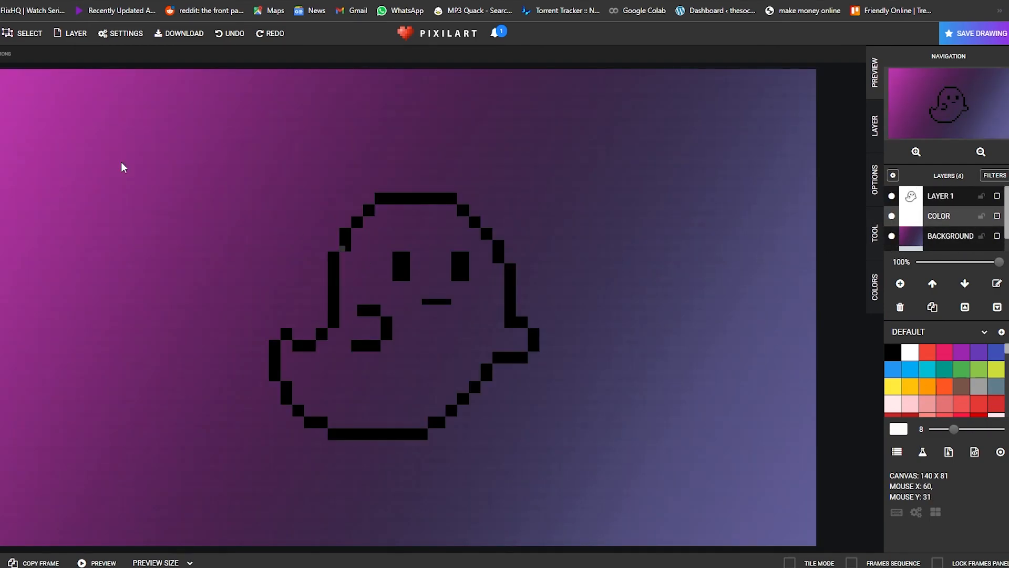
Fill the whole ghost off-white on the Color layer using 8 px and 1 px pencil sizes, and erase the stray pixel outside the outline
mouse_move(368, 277)
mouse_down()
mouse_move(485, 284)
mouse_move(471, 263)
mouse_move(376, 253)
mouse_move(390, 243)
mouse_move(371, 335)
mouse_move(399, 338)
mouse_move(442, 314)
mouse_move(484, 322)
mouse_move(478, 334)
mouse_move(353, 349)
mouse_move(329, 371)
mouse_move(310, 366)
mouse_move(322, 394)
mouse_move(319, 382)
mouse_move(356, 407)
mouse_up()
mouse_move(378, 411)
mouse_down()
mouse_move(406, 412)
mouse_move(473, 352)
mouse_up()
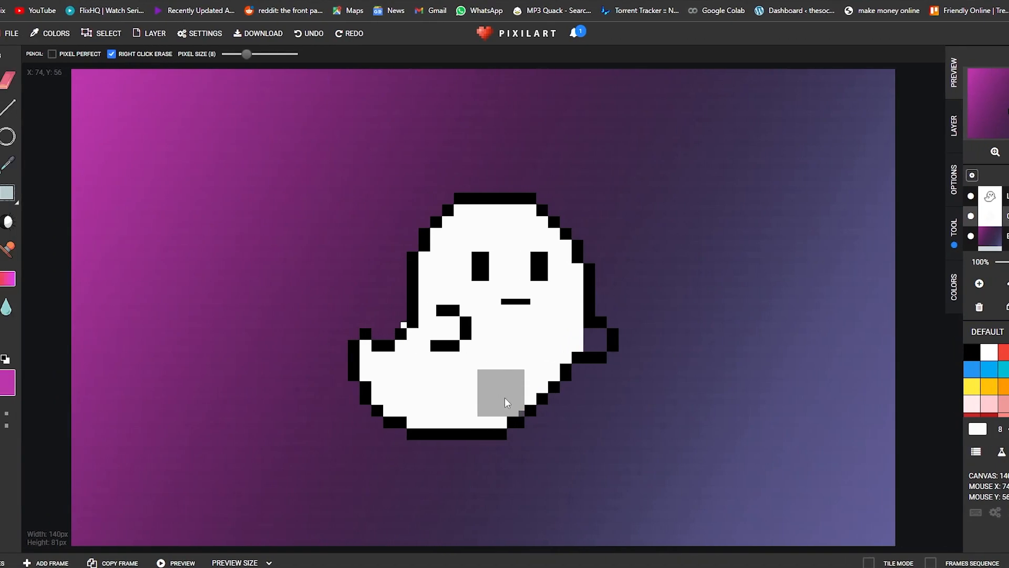
drag(275, 55, 261, 55)
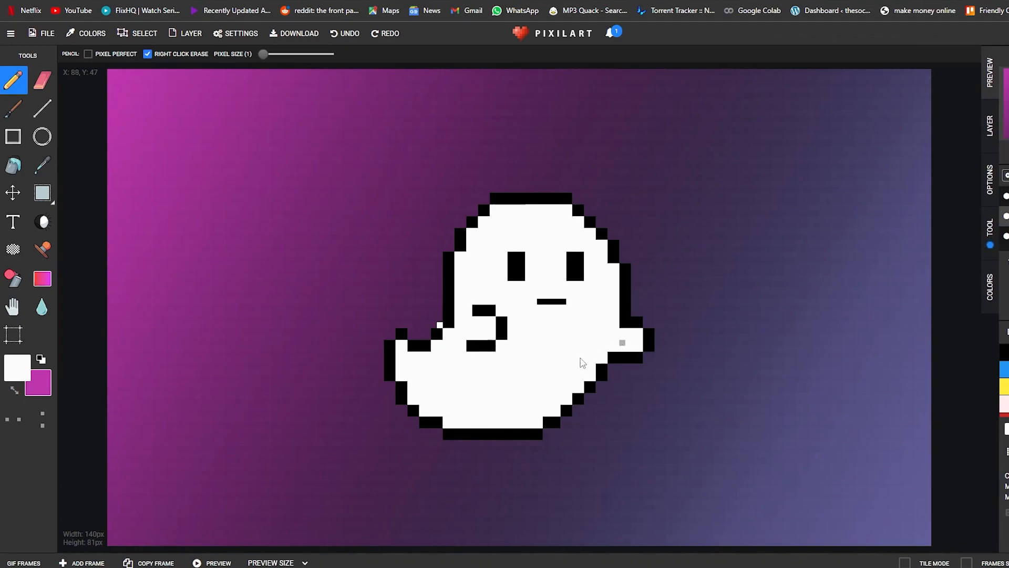
click(43, 80)
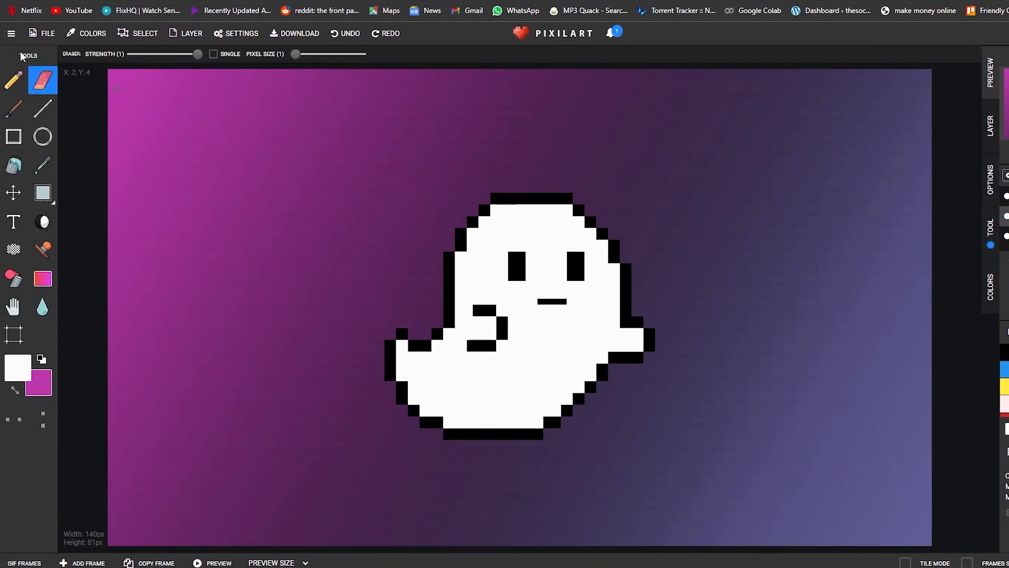
click(14, 80)
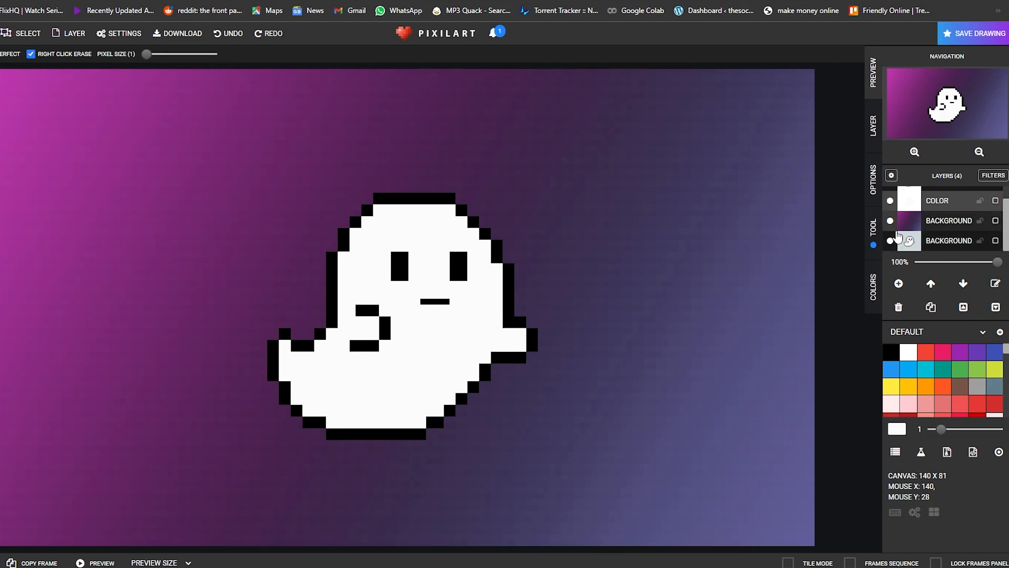
Hide the outline, Color and gradient layers to expose the reference image, and sample the blush colour from the ghost's cheek
scroll(893, 231, up, 1)
click(890, 195)
click(890, 215)
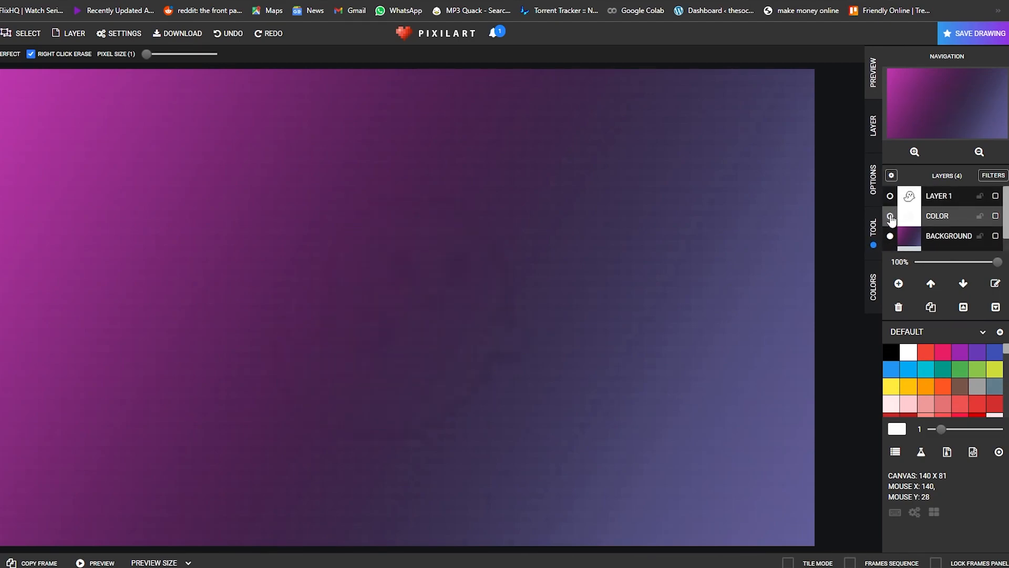
scroll(890, 220, down, 1)
click(890, 220)
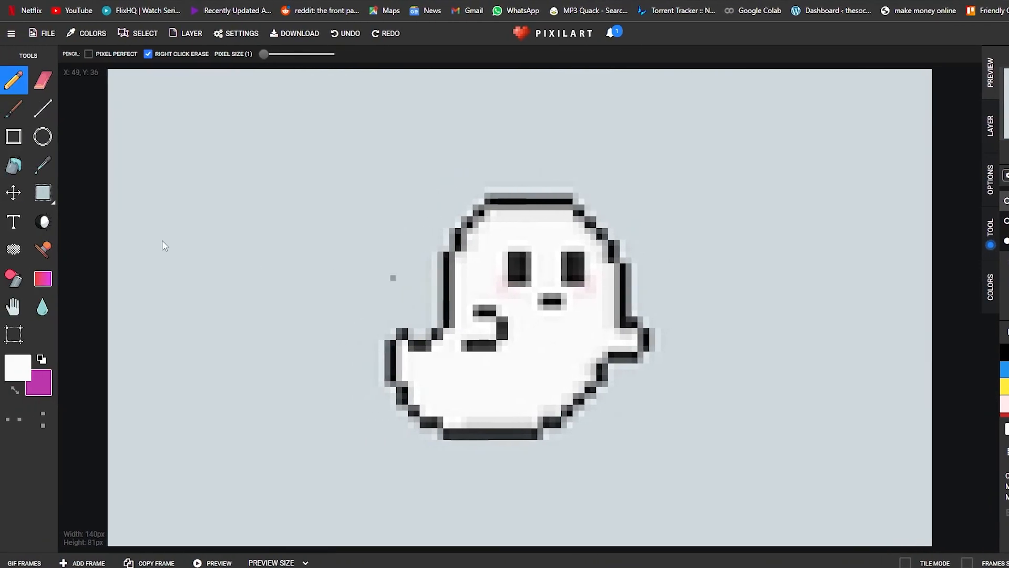
click(42, 165)
click(501, 295)
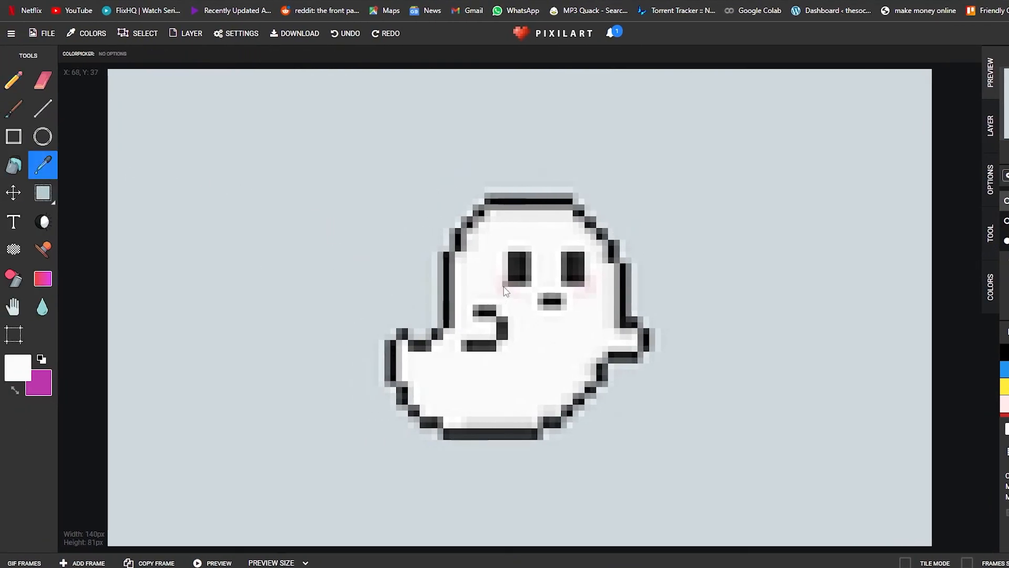
Set the primary colour to a more saturated pink, #eb8daf
click(17, 367)
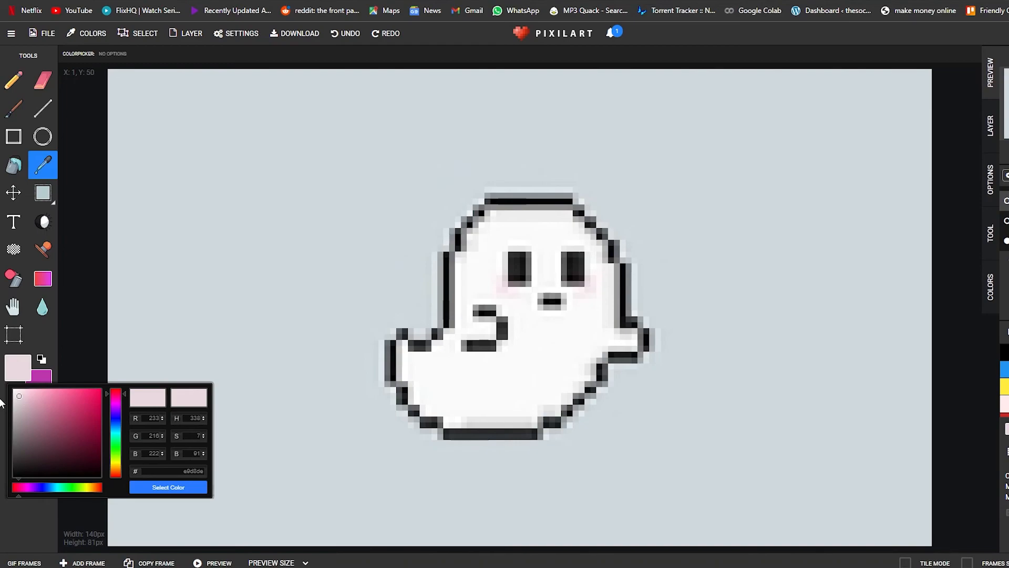
drag(24, 396, 38, 395)
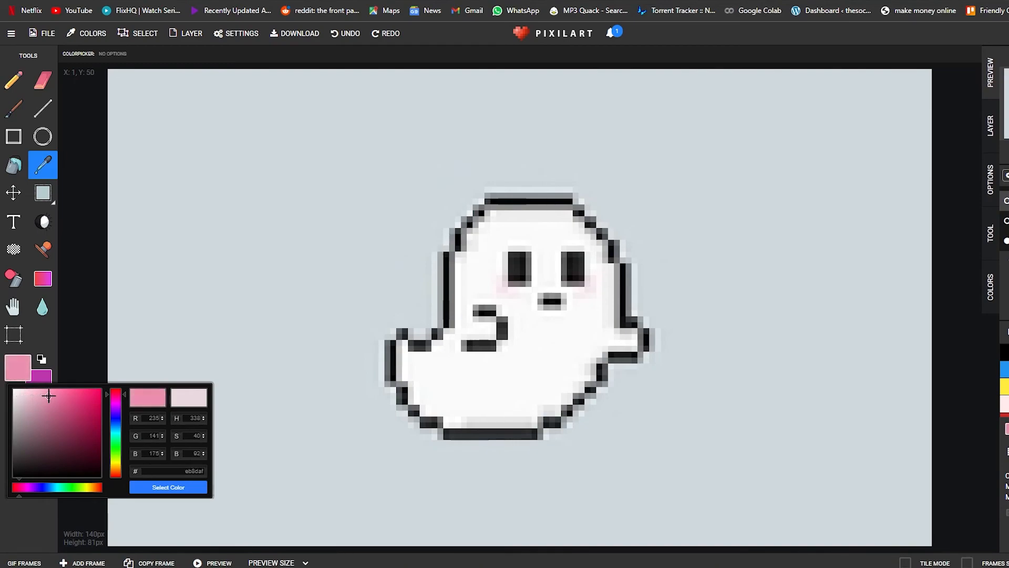
click(157, 487)
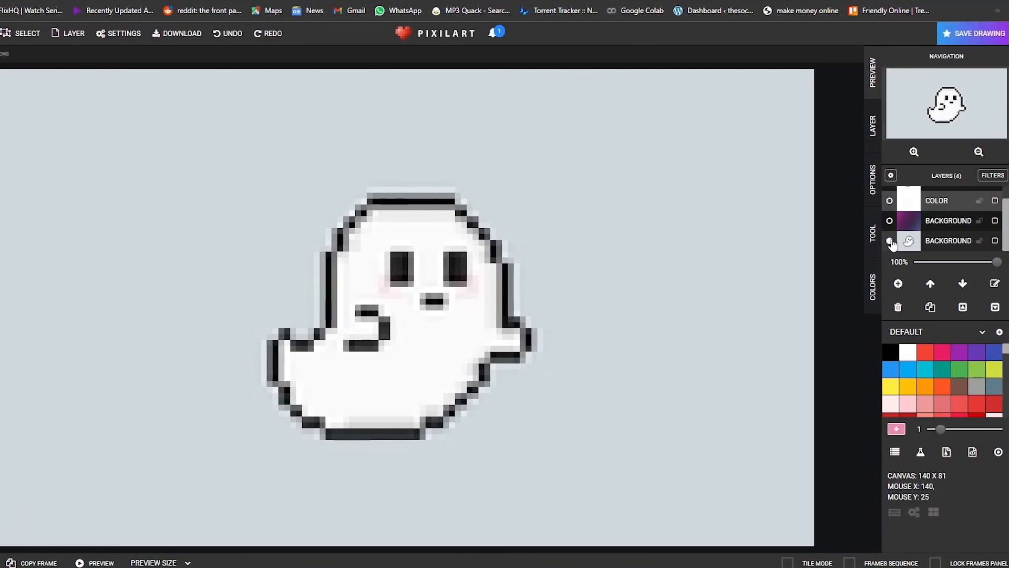
Hide the reference image and bring back the outline, Color and gradient Background layers
click(1007, 240)
scroll(1007, 242, up, 1)
click(889, 196)
click(890, 215)
click(890, 236)
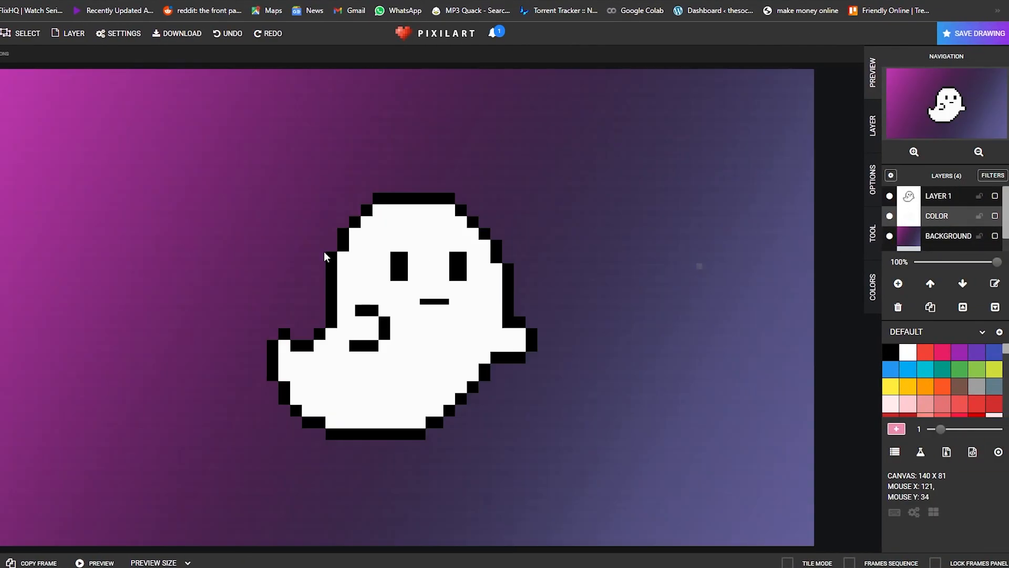
click(390, 282)
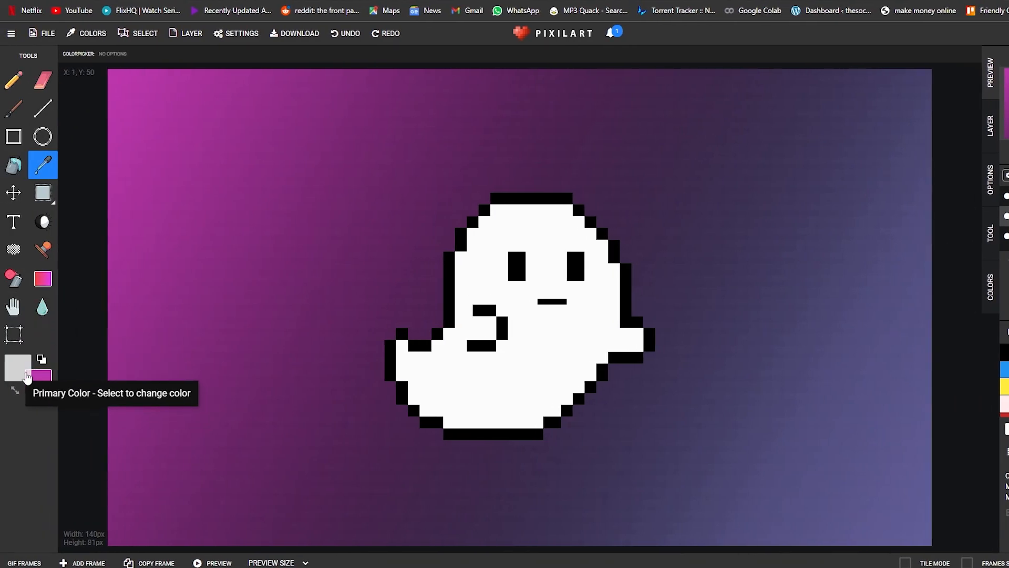
Set the primary colour to a pinkish purple, #d982cf
click(18, 368)
click(36, 400)
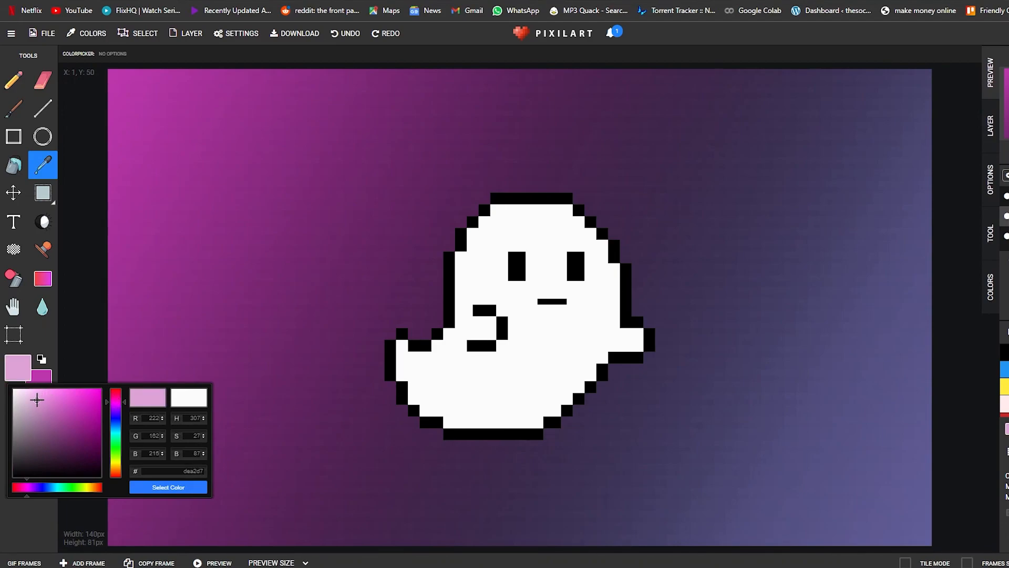
drag(38, 397, 49, 402)
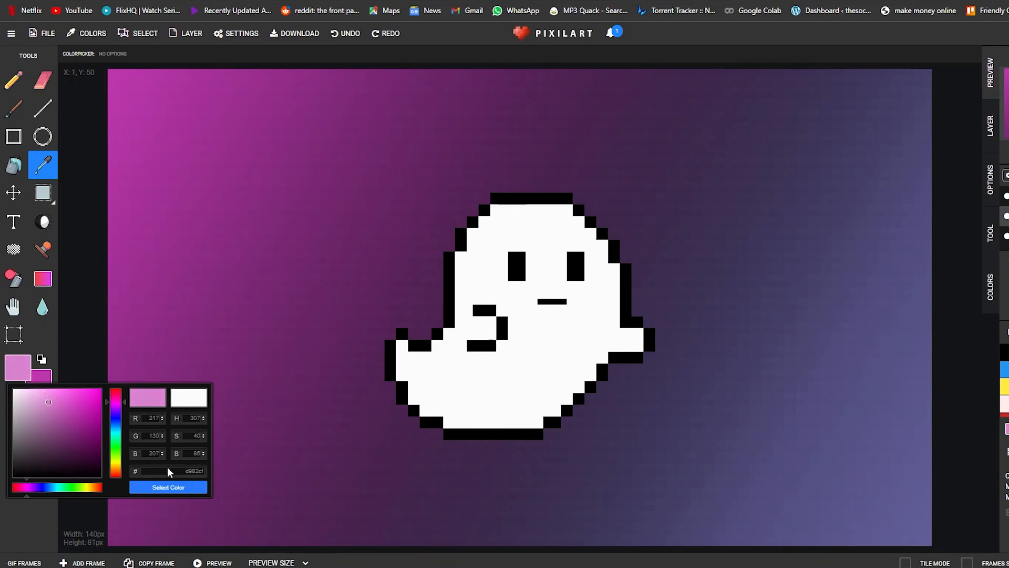
click(173, 487)
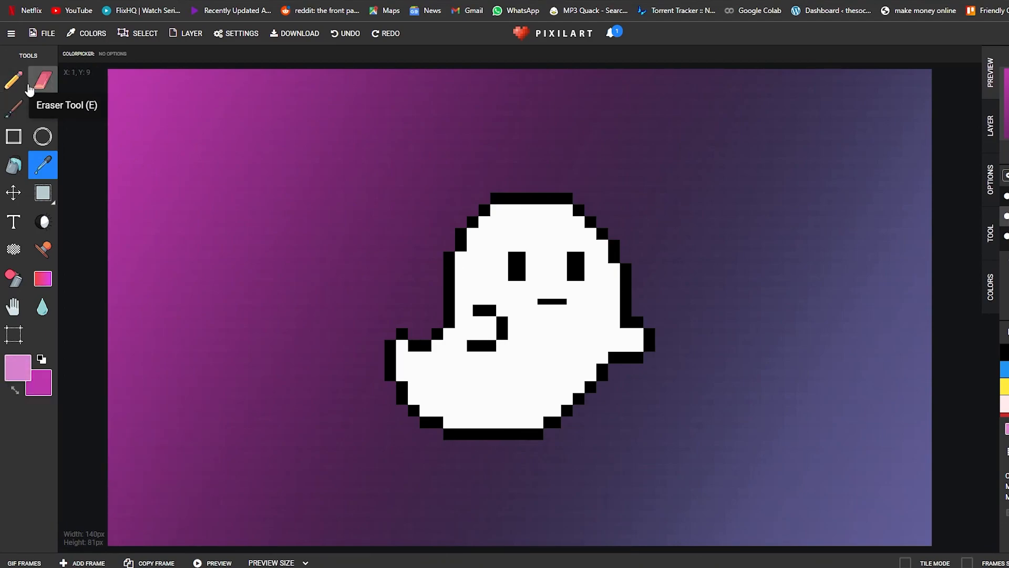
Draw a pinkish-purple cheek beneath the outer side of each of the ghost's eyes with the Pencil tool
click(13, 80)
mouse_move(507, 275)
mouse_down()
mouse_move(498, 285)
mouse_move(511, 296)
mouse_up()
key(ctrl+z)
click(504, 276)
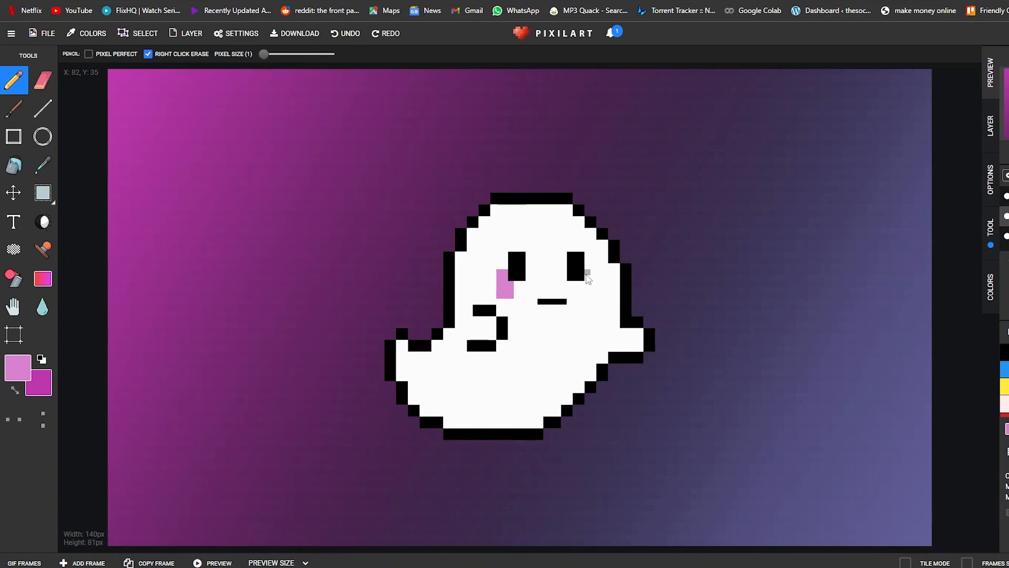
drag(587, 272, 593, 272)
click(592, 284)
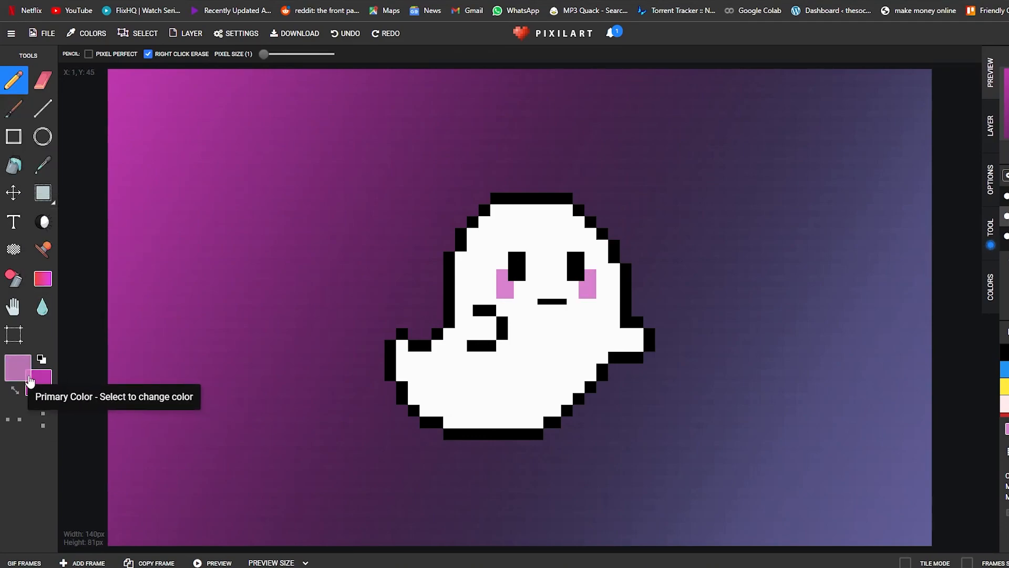
Set the primary colour to black and add a pixel above each end of the mouth to form a smile
click(28, 379)
click(30, 474)
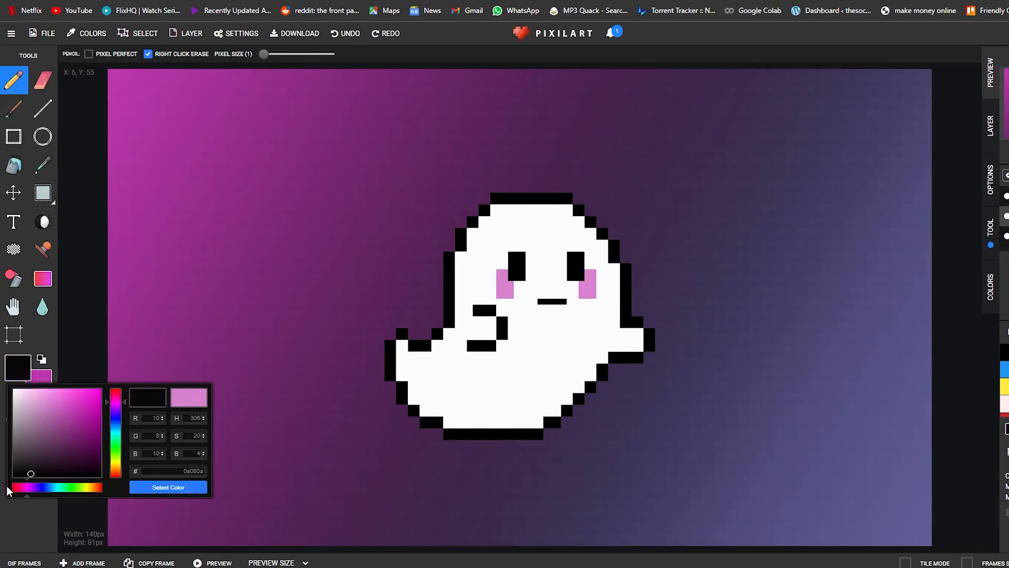
click(168, 489)
click(535, 296)
click(570, 296)
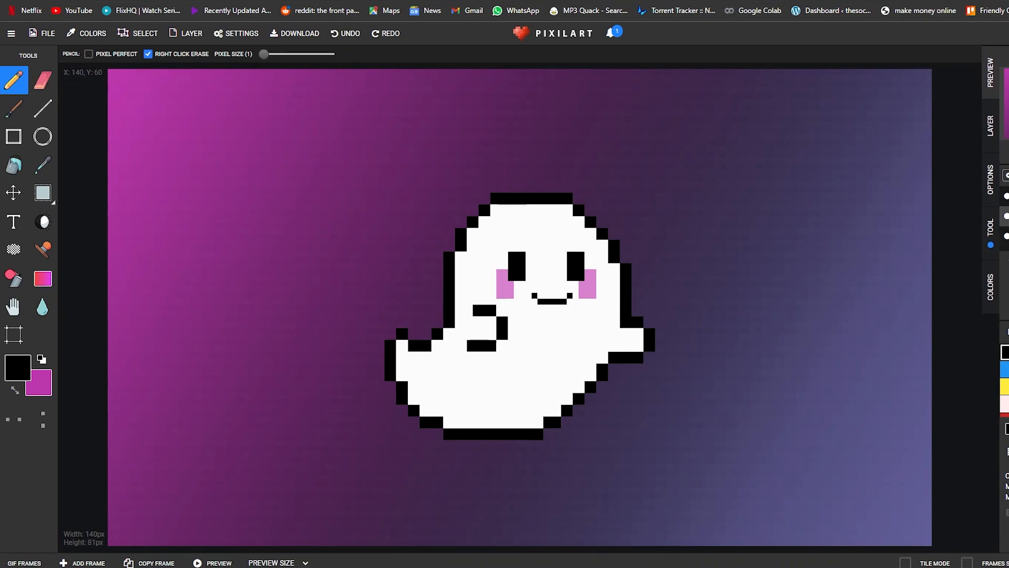
Download the drawing as Gostie.png and open the saved image to check its size
key(ctrl+s)
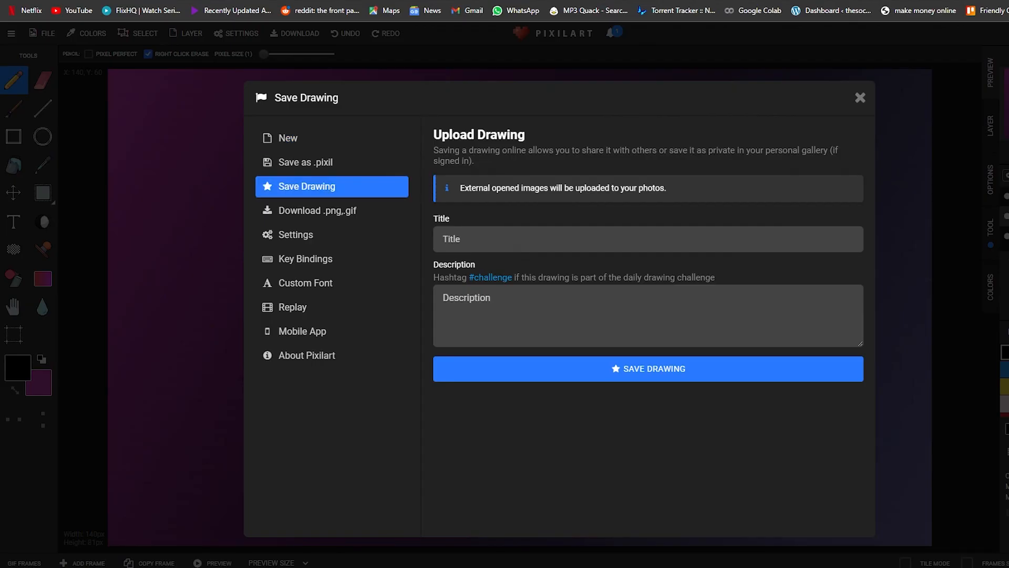
click(315, 211)
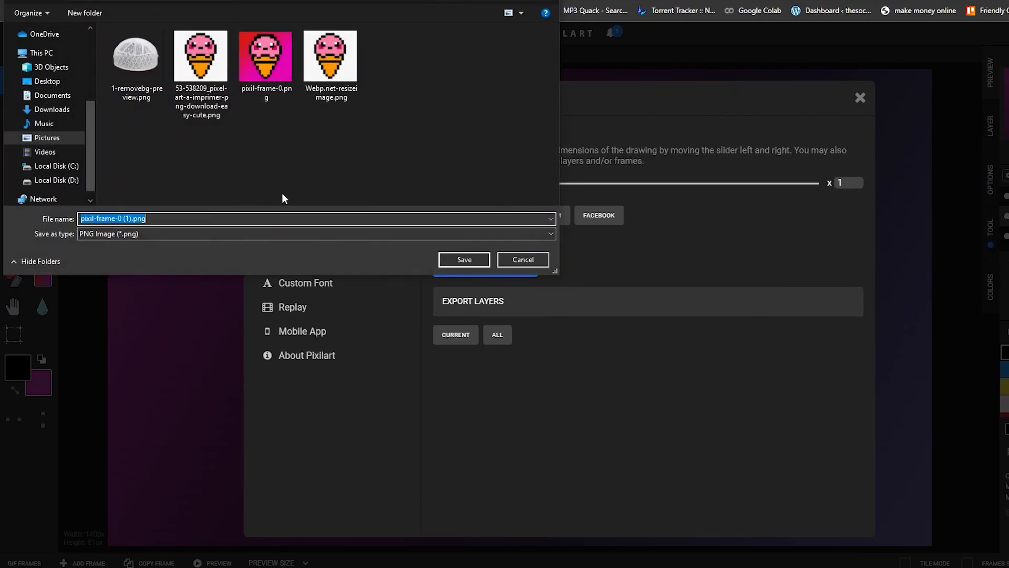
text(Frostie)
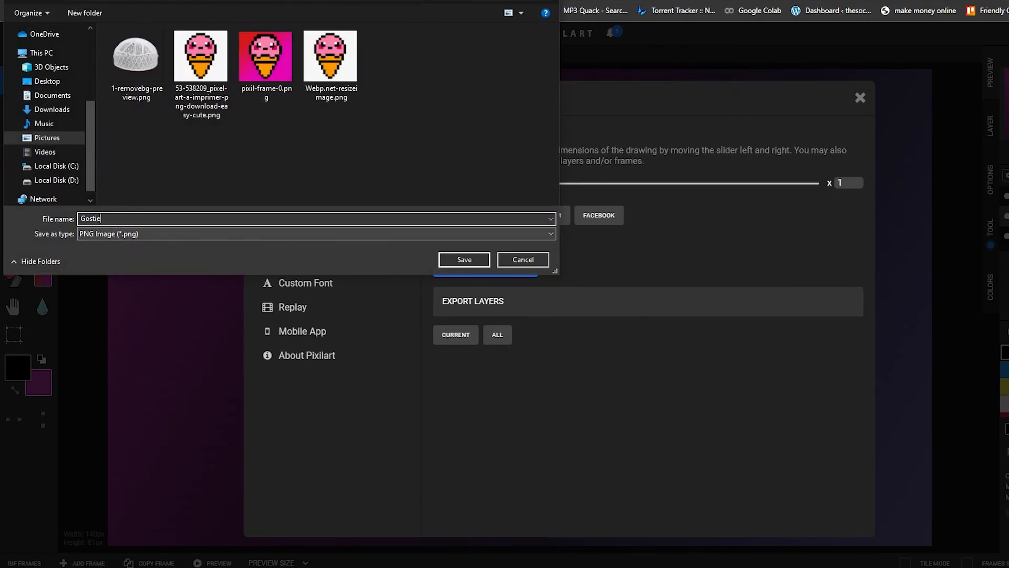
key(Return)
click(47, 557)
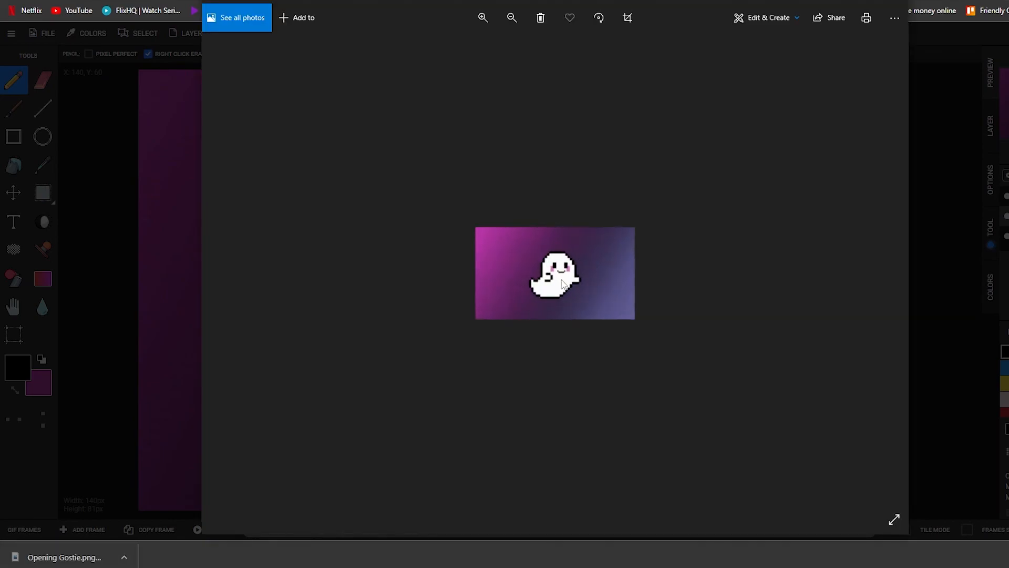
scroll(570, 260, down, 3)
click(956, 31)
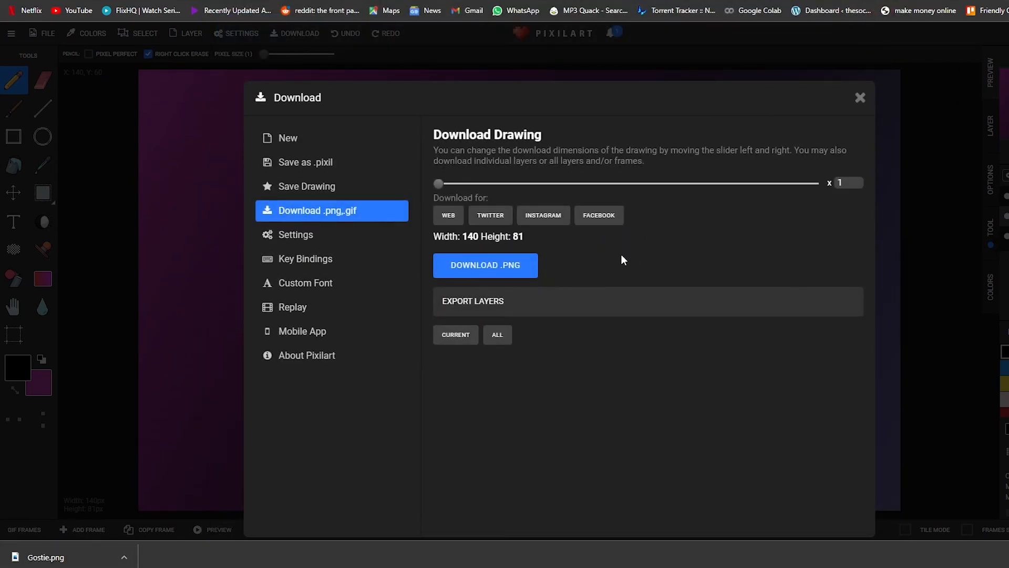
Resize the canvas to 700 wide by 403 high with Resize Contents enabled
click(859, 98)
click(43, 33)
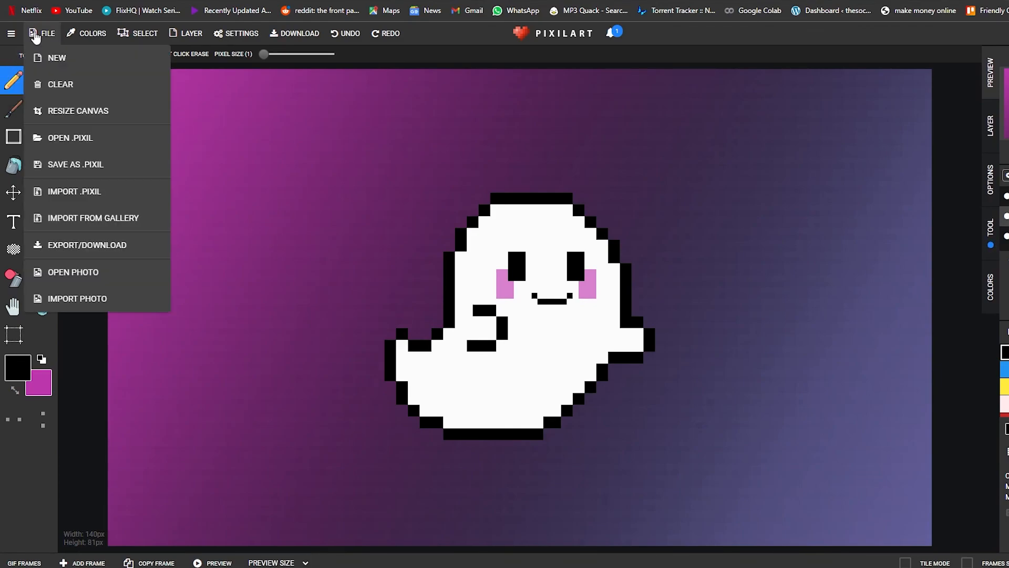
click(67, 111)
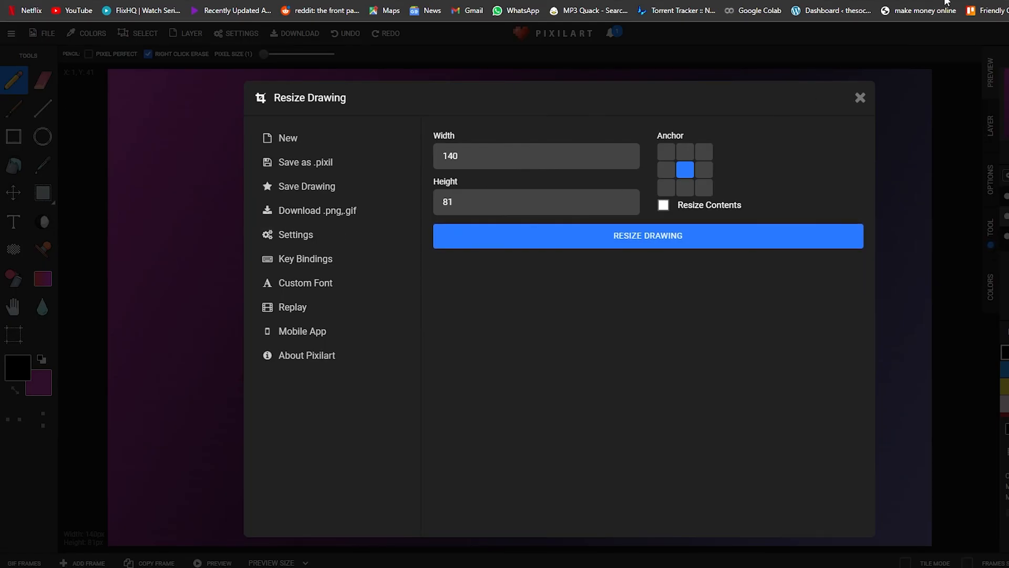
key(ctrl+Tab)
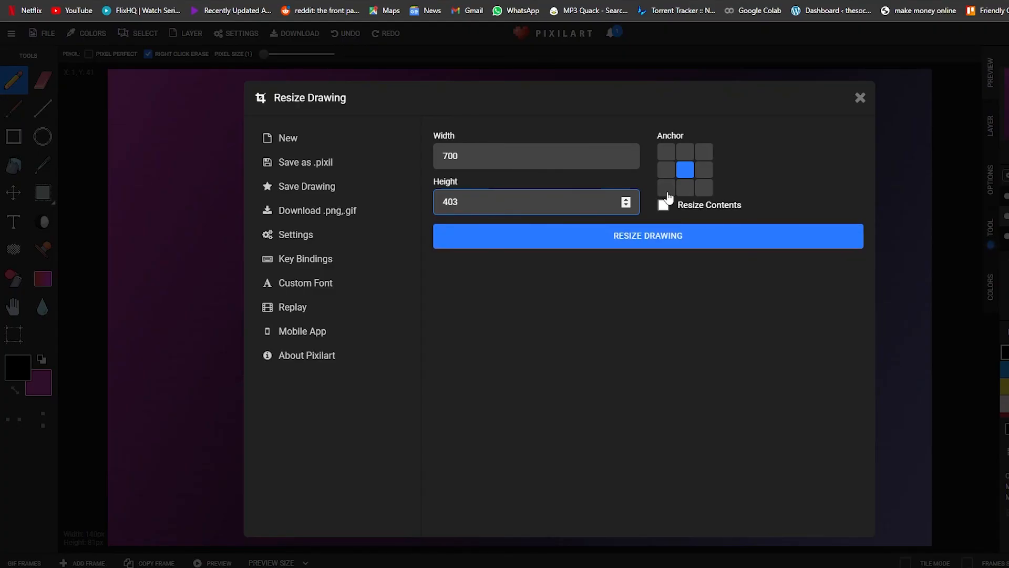
click(663, 207)
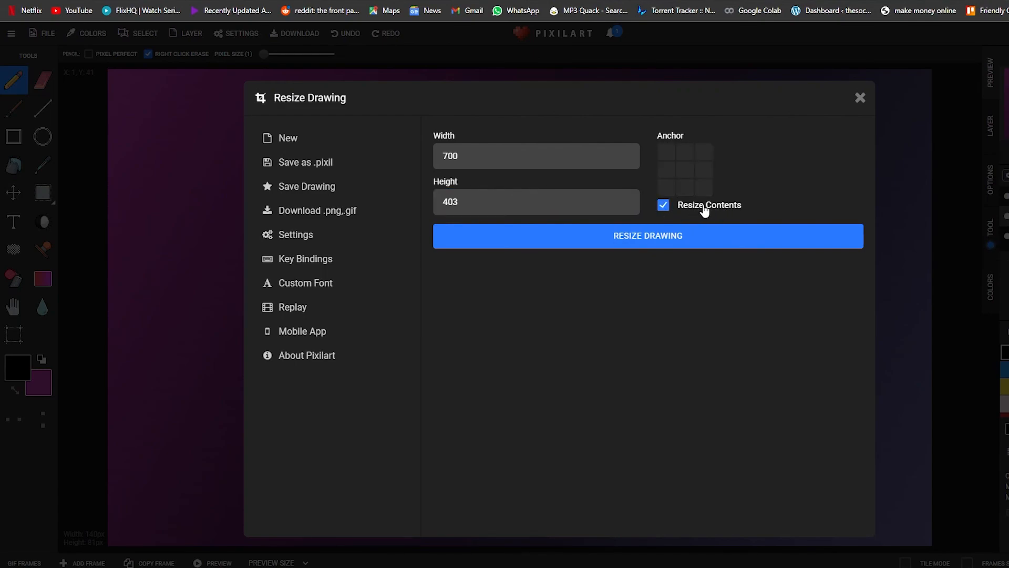
click(681, 238)
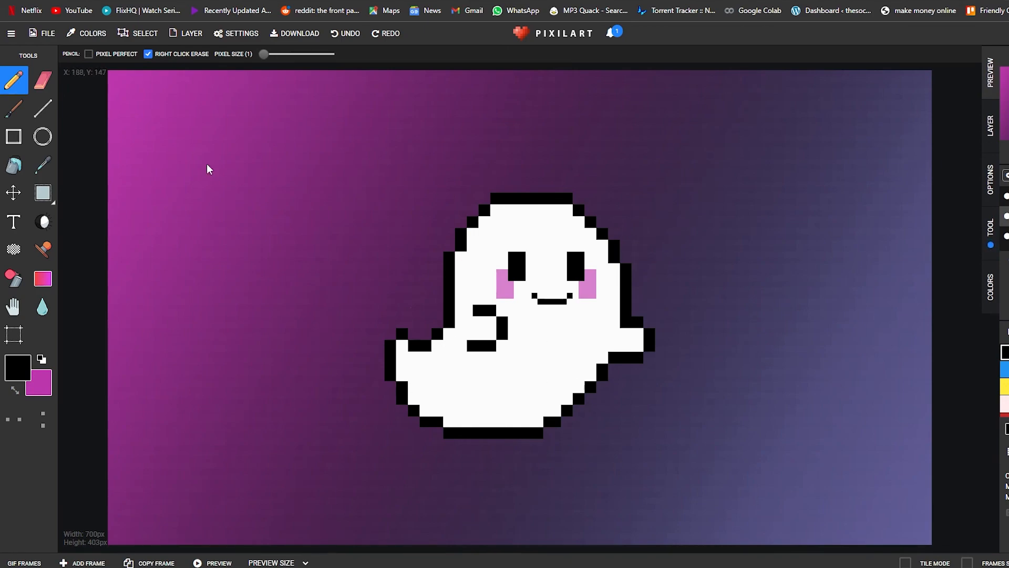
Download the resized drawing as a PNG, saving it over the existing Gostie.png
key(ctrl+s)
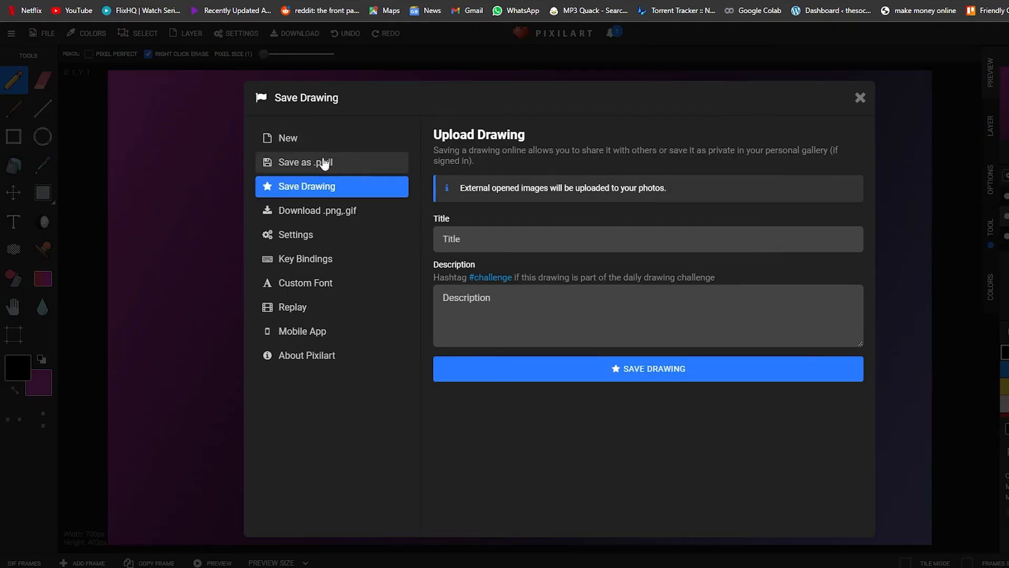
click(326, 213)
click(474, 259)
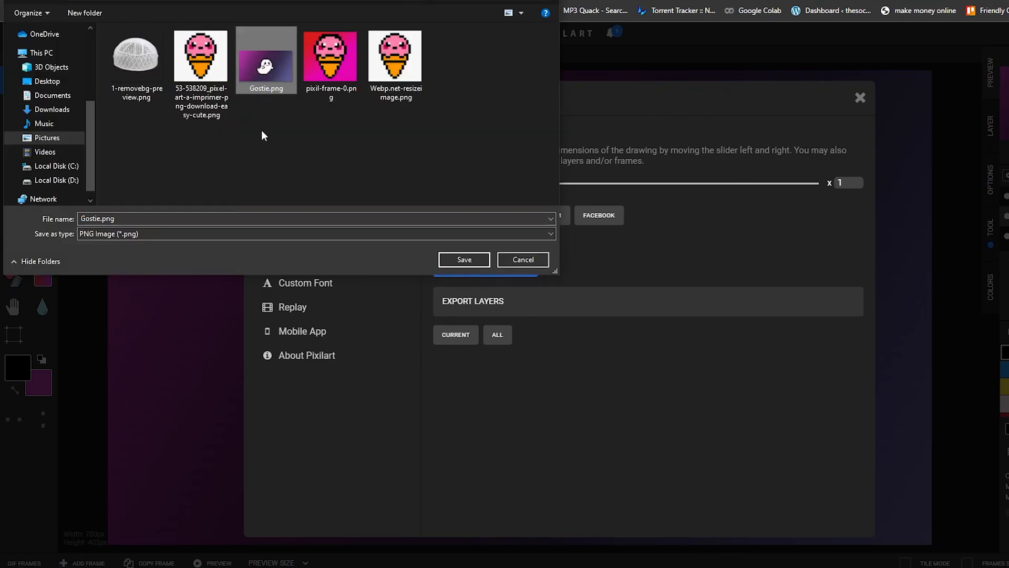
click(471, 259)
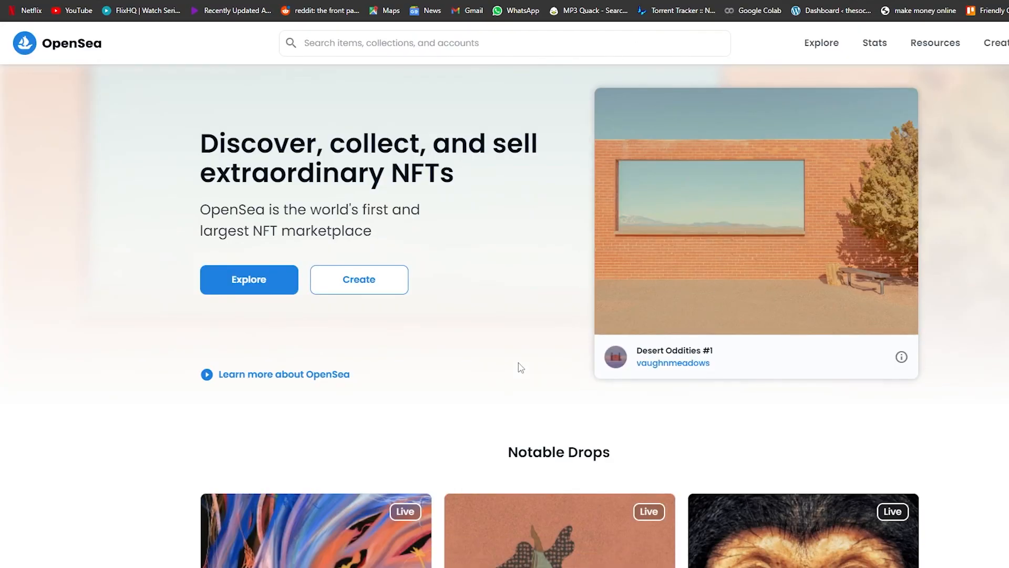
Switch to OpenSea, start creating an item, and sign the wallet's sign-in request
scroll(501, 380, down, 3)
scroll(735, 413, up, 3)
click(349, 285)
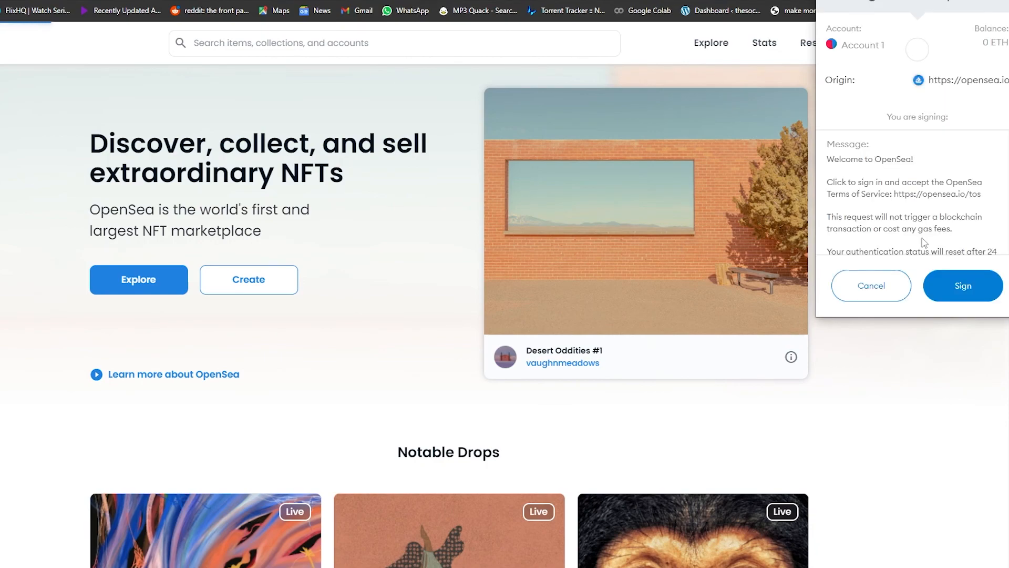
click(961, 286)
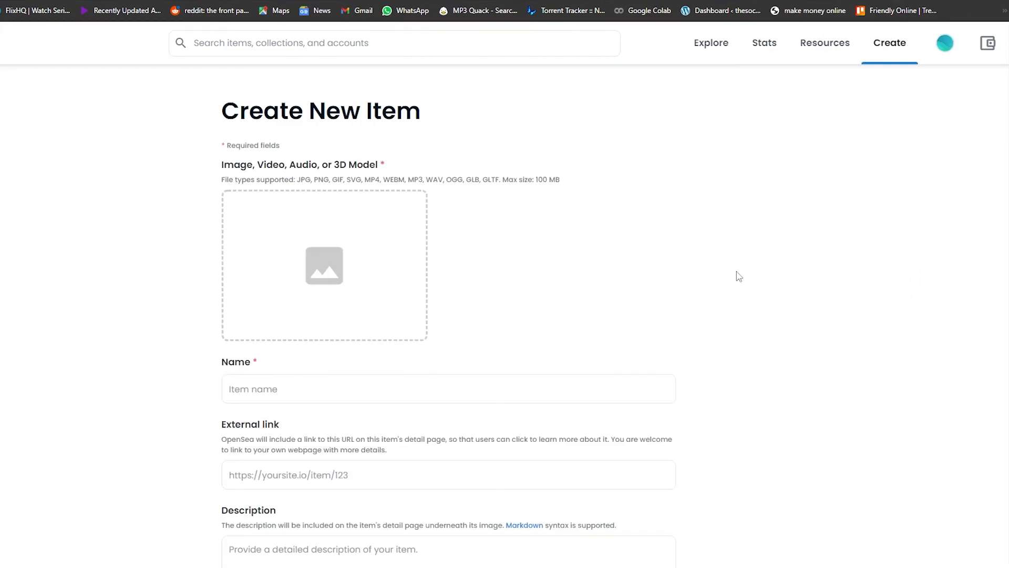
Upload Gostie.png as the new item's image
scroll(318, 149, down, 3)
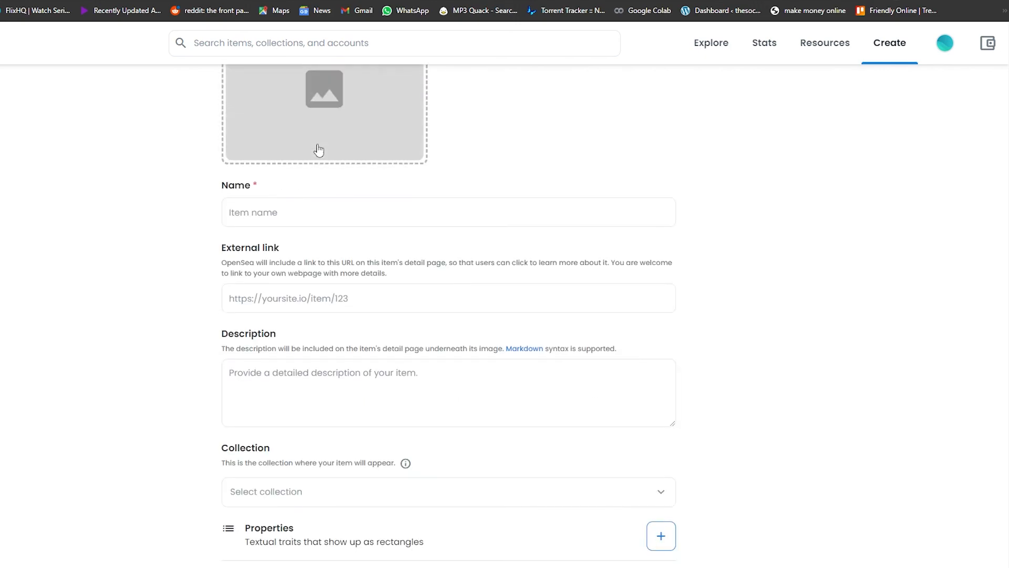
scroll(326, 158, up, 3)
click(346, 250)
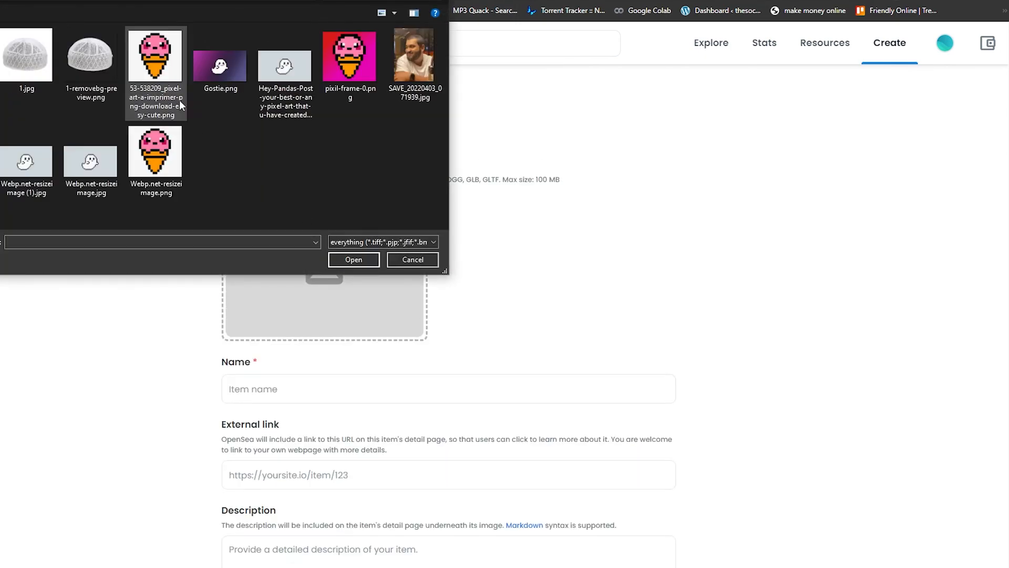
click(223, 83)
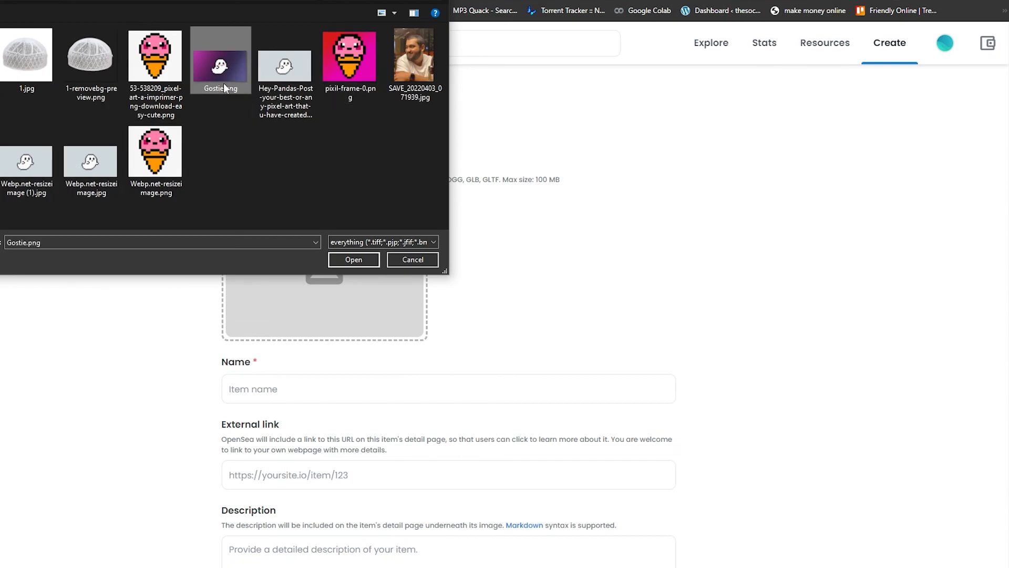
click(354, 261)
Name the new item "Gostie"
click(260, 333)
text(Gostie)
drag(218, 294, 270, 304)
click(220, 368)
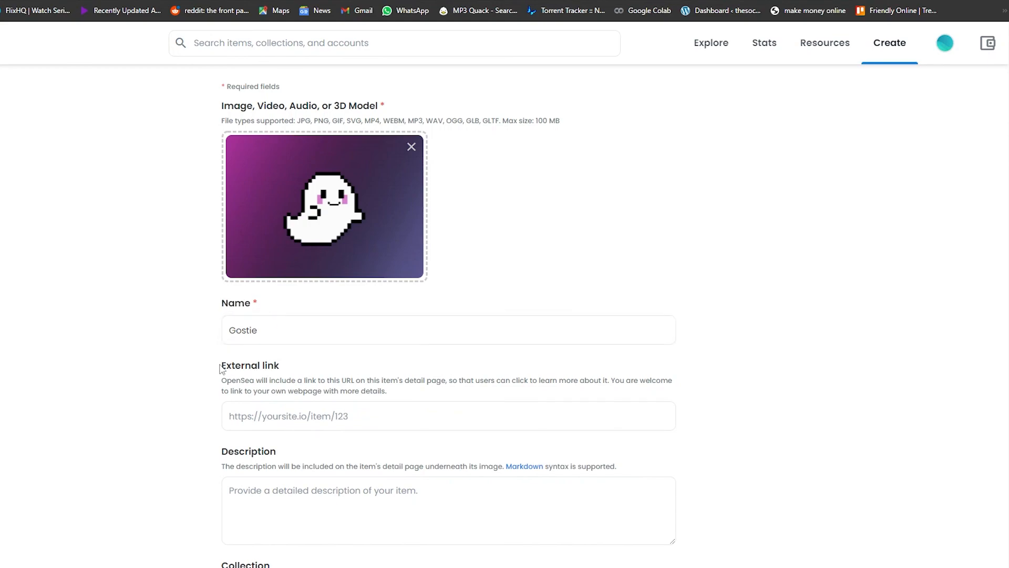
Leave the external link empty and describe the item as "It's a happy ghost"
scroll(216, 268, down, 2)
drag(221, 257, 297, 250)
click(292, 298)
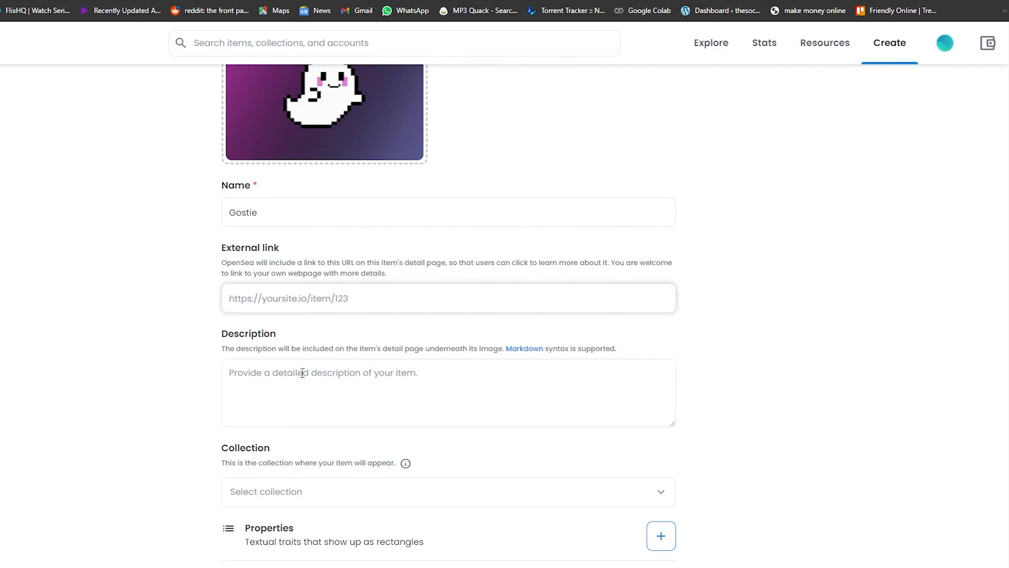
click(302, 398)
text(It's a )
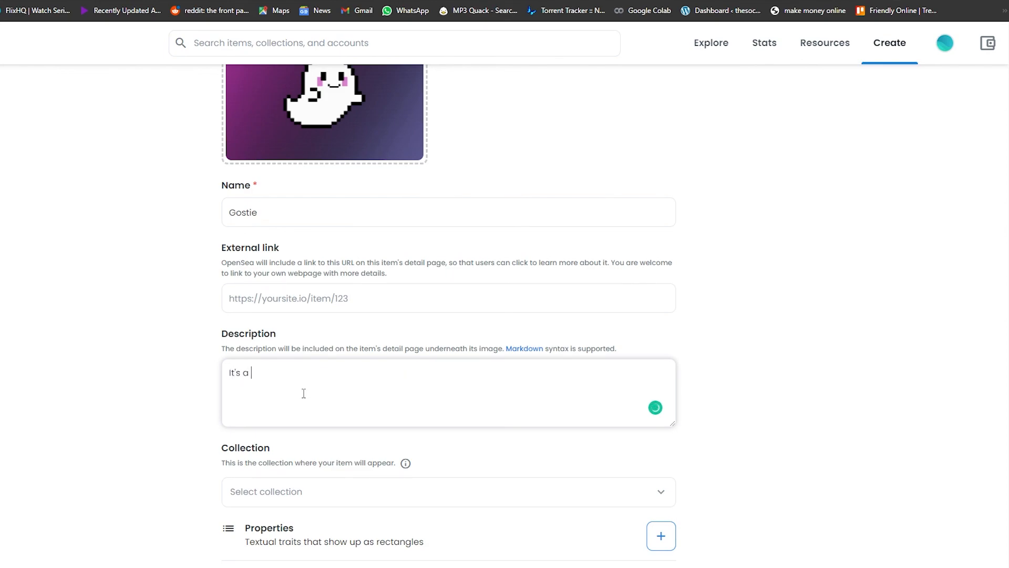
text(happy ghost)
Look at the available collections for the item without choosing one
scroll(304, 393, down, 3)
click(672, 317)
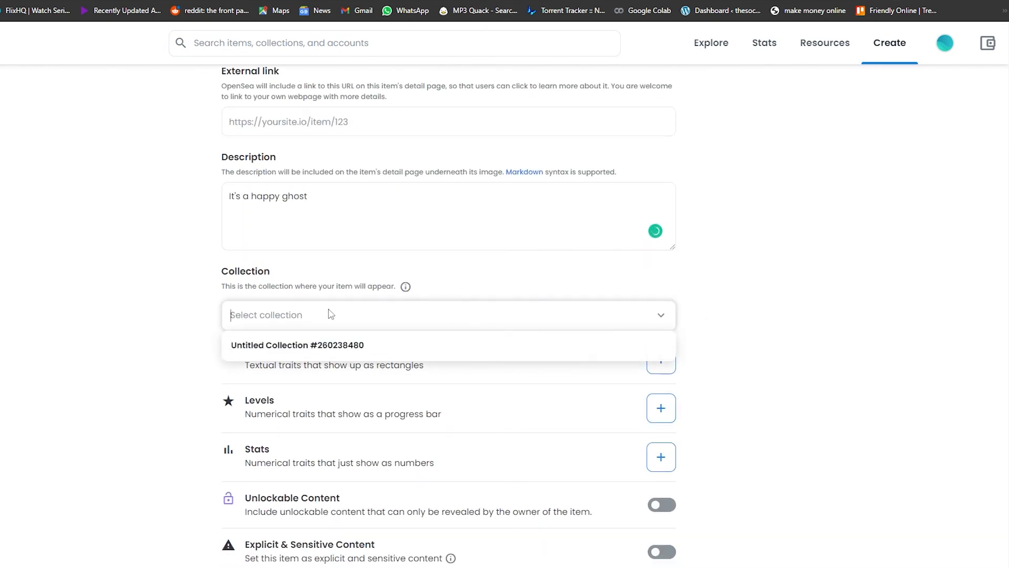
click(138, 310)
Add a property of type "gradient background" with the name "Red & Blue" and save it
scroll(815, 366, down, 3)
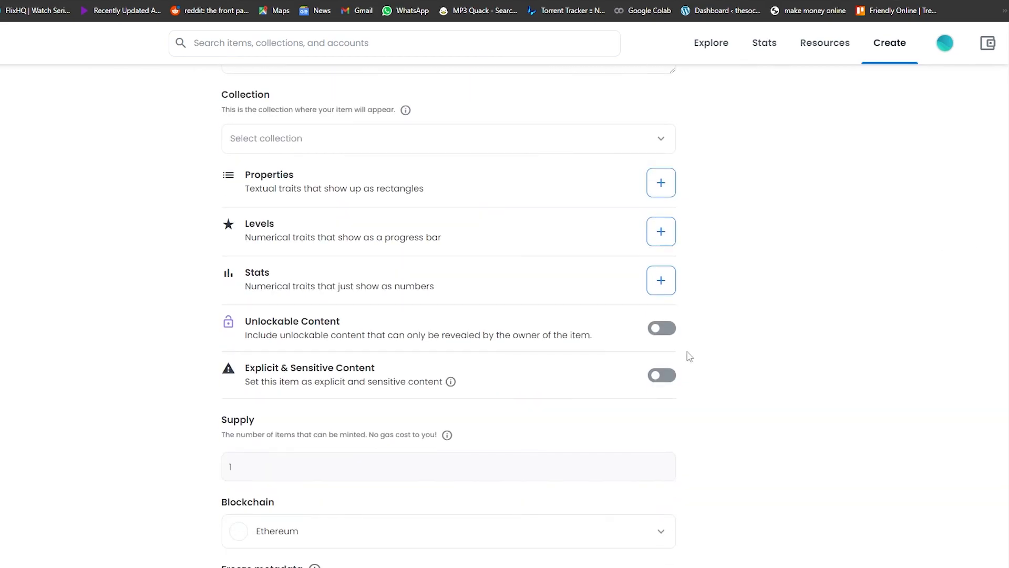
scroll(657, 262, up, 1)
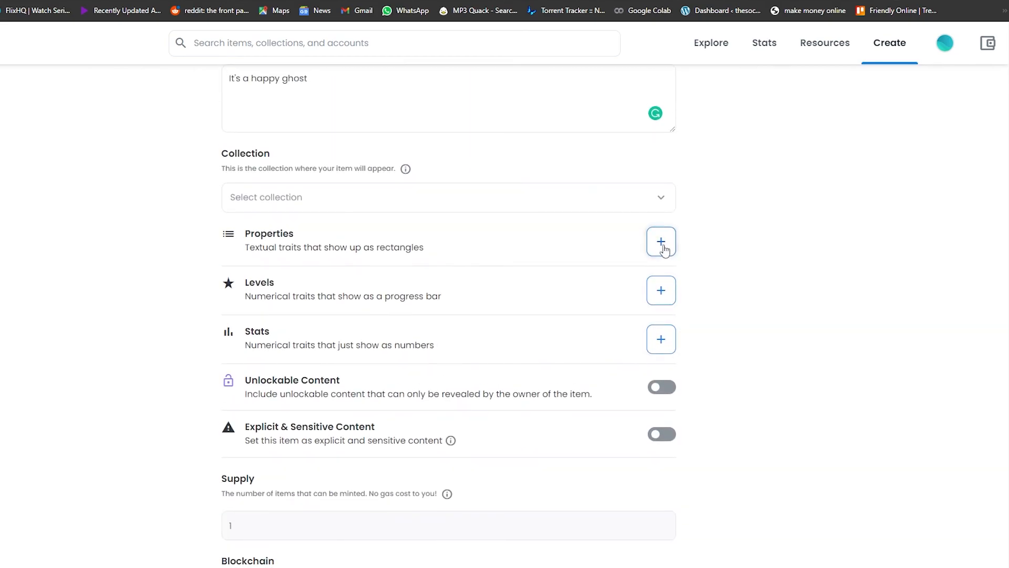
click(665, 243)
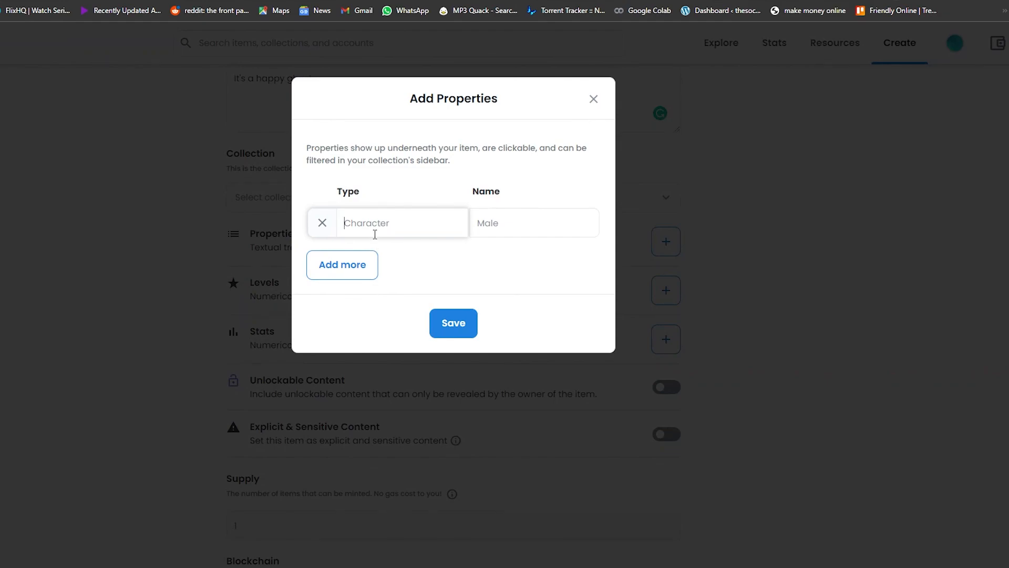
text(gradient background)
click(504, 234)
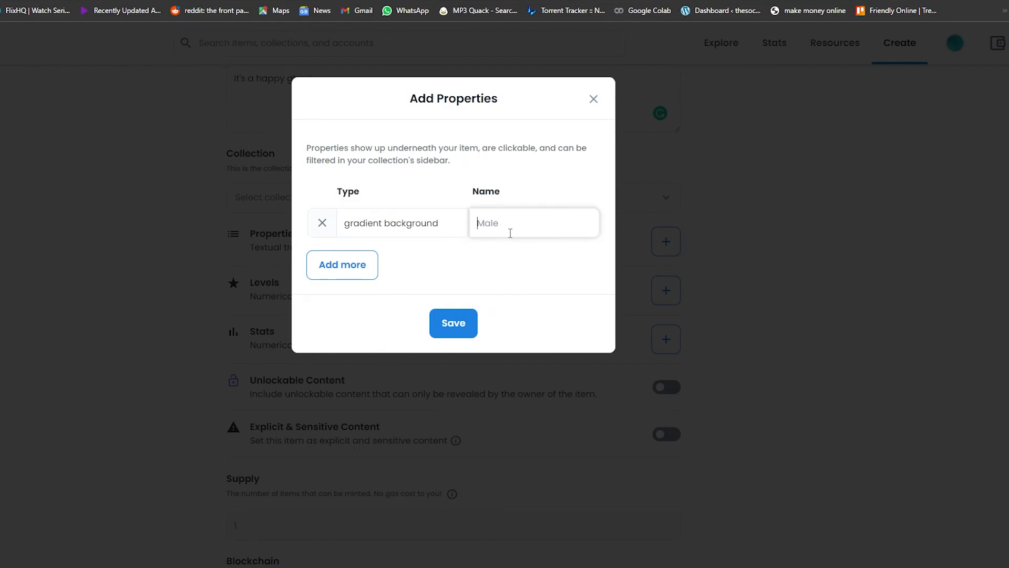
text(Red & Blue)
click(453, 330)
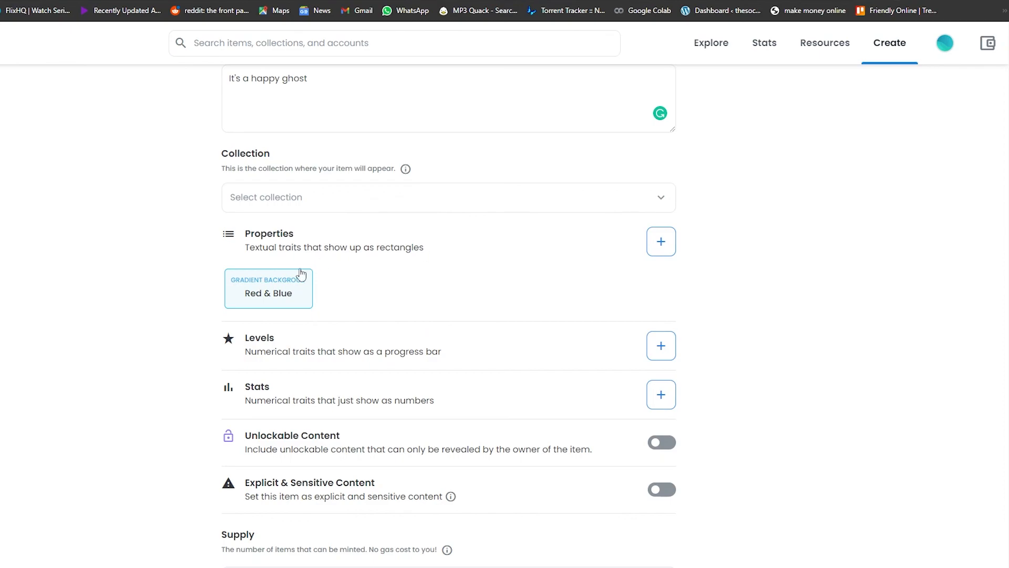
Review the completed item form and look at the alternative blockchain choices, keeping Ethereum
scroll(305, 271, up, 9)
scroll(277, 343, down, 1)
scroll(395, 328, down, 8)
click(295, 306)
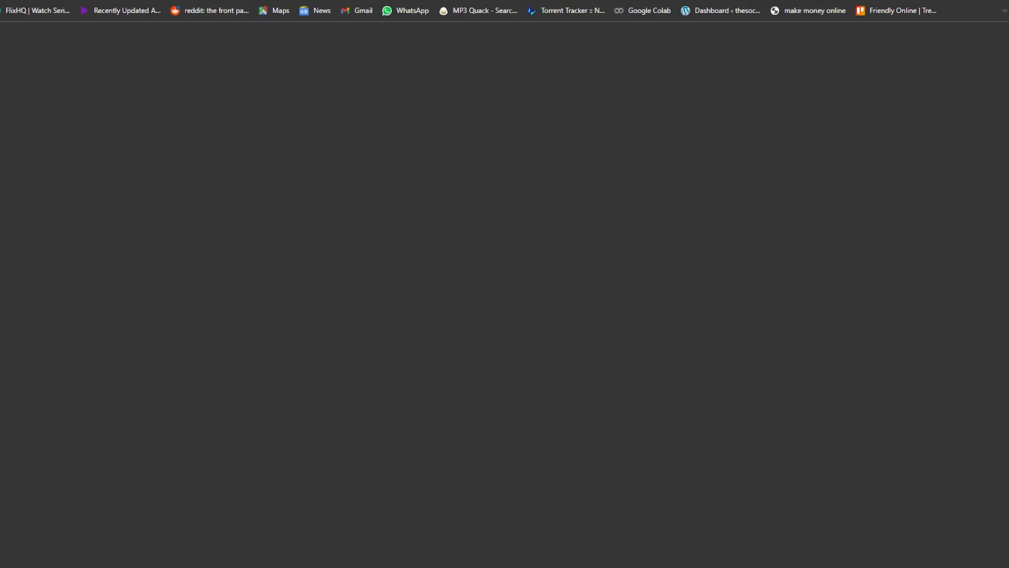
scroll(443, 281, down, 5)
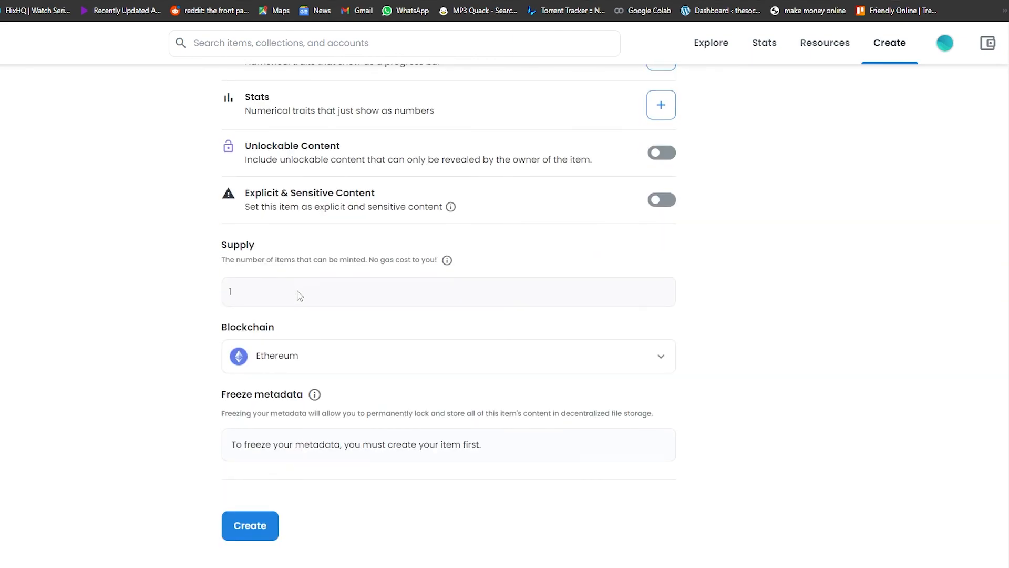
click(288, 355)
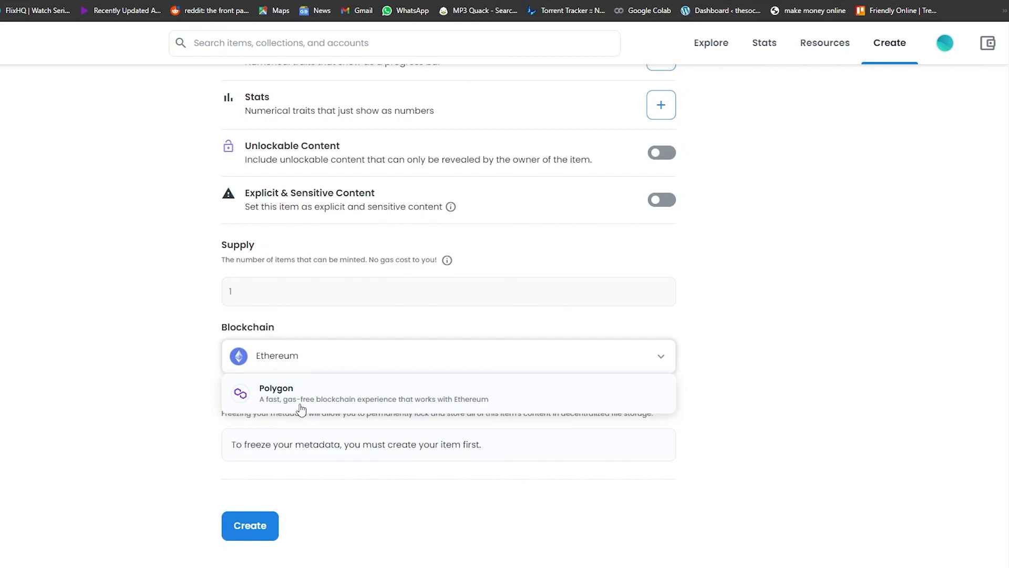
click(322, 371)
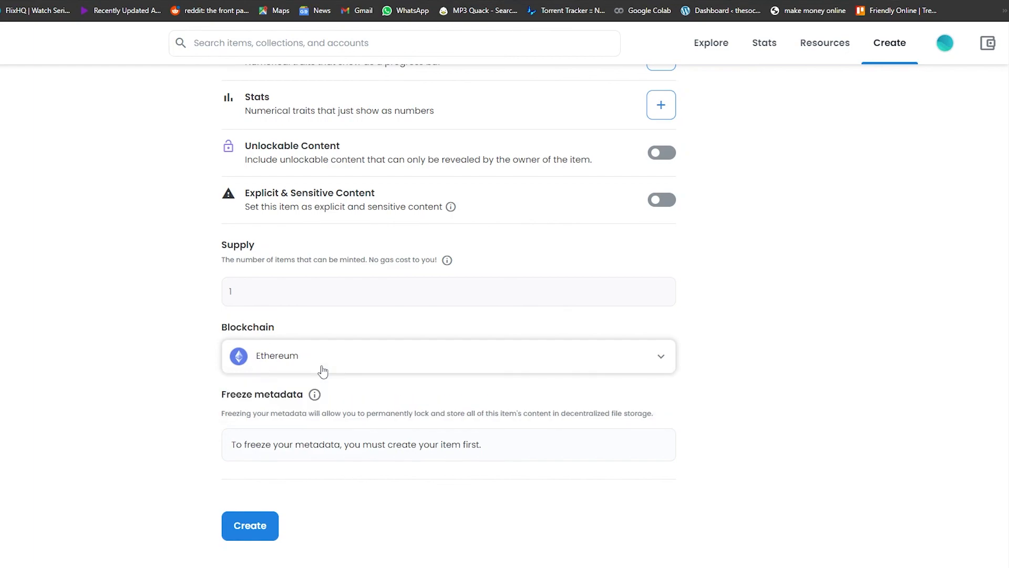
Set the item's blockchain to Polygon, leaving the supply at 1
click(409, 367)
click(408, 396)
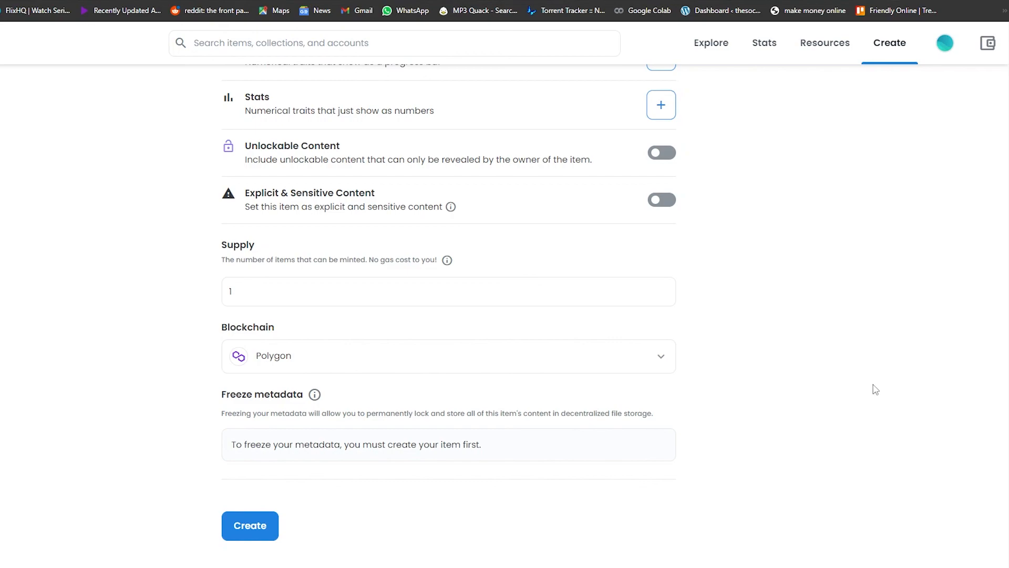
scroll(876, 389, up, 1)
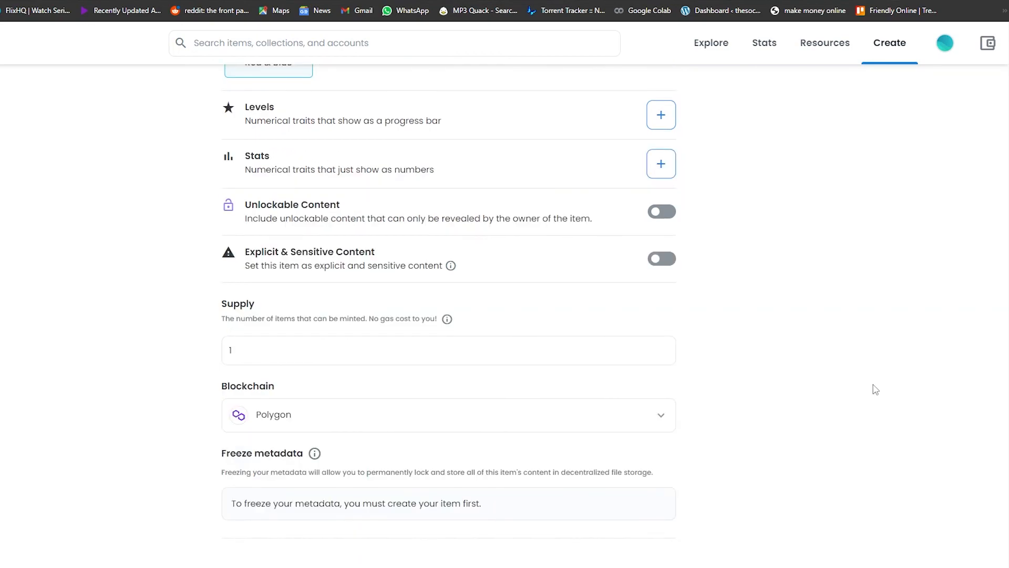
scroll(866, 383, up, 1)
scroll(866, 384, down, 1)
scroll(876, 384, up, 1)
scroll(894, 381, down, 2)
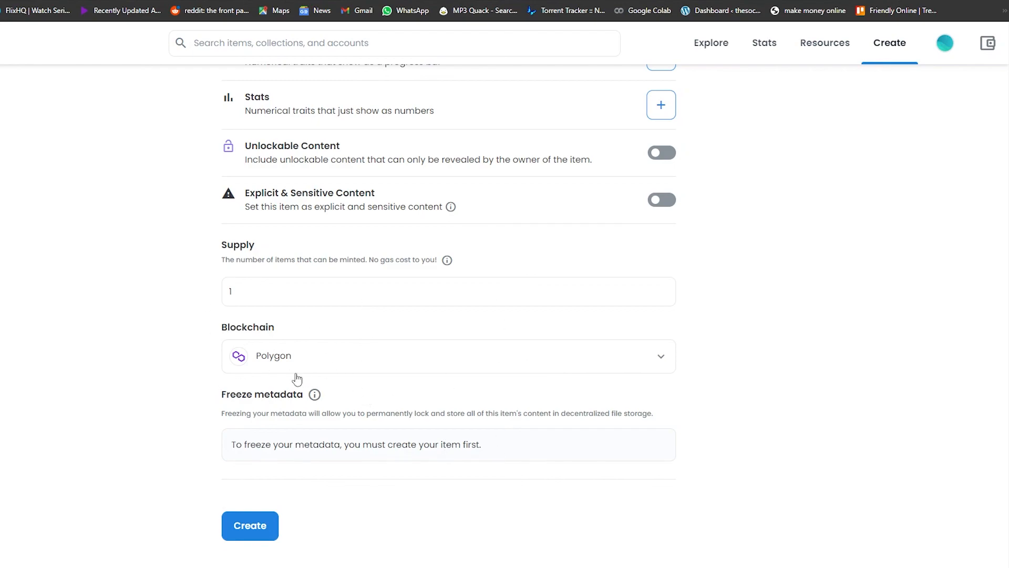
Create the Gostie item, complete the human verification check, and close the creation notice
click(259, 531)
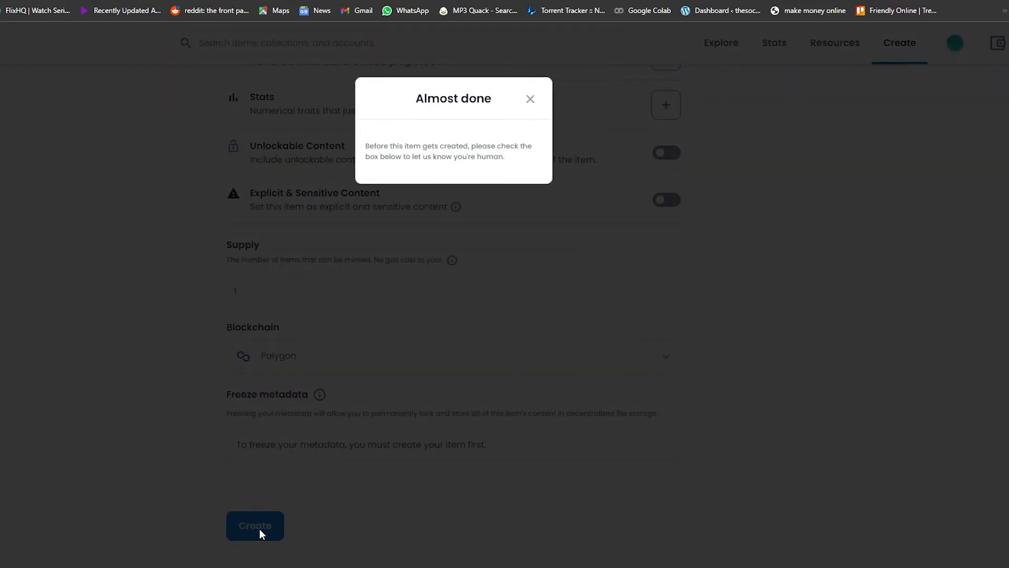
click(378, 194)
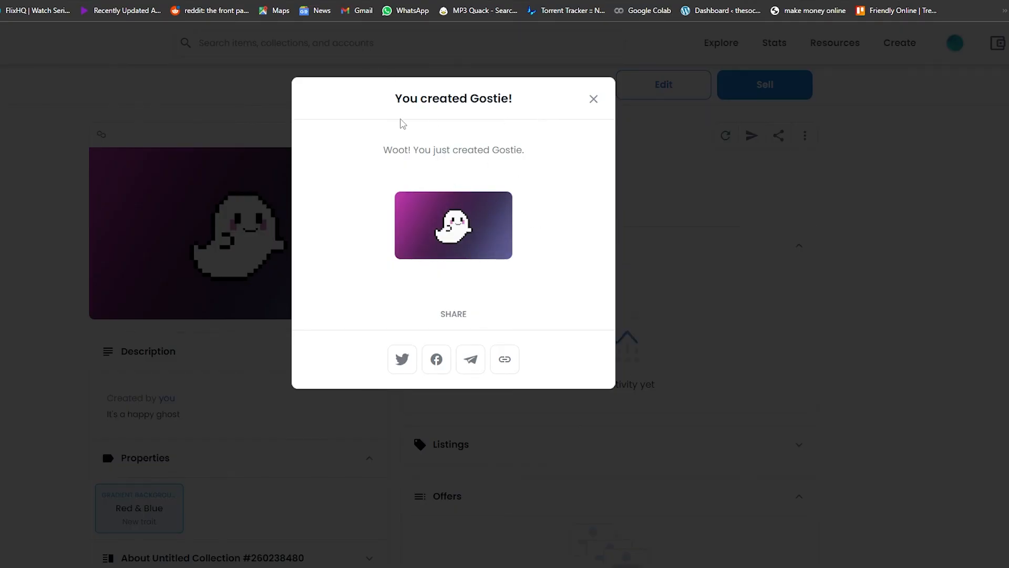
drag(403, 95, 529, 114)
click(593, 103)
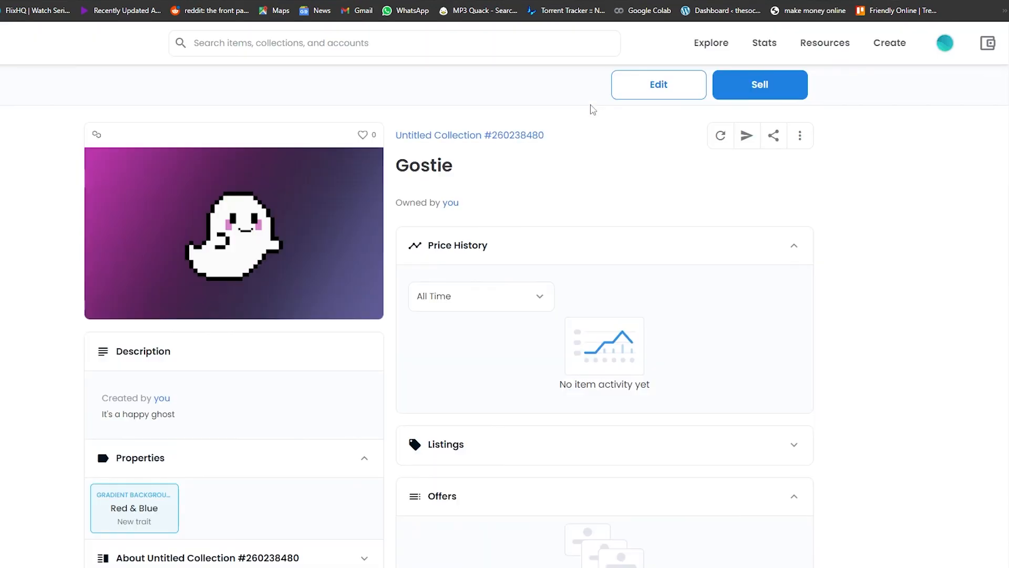
Start a sale listing for the Gostie item and set its price to 0.05 ETH
scroll(567, 176, down, 1)
scroll(566, 177, down, 7)
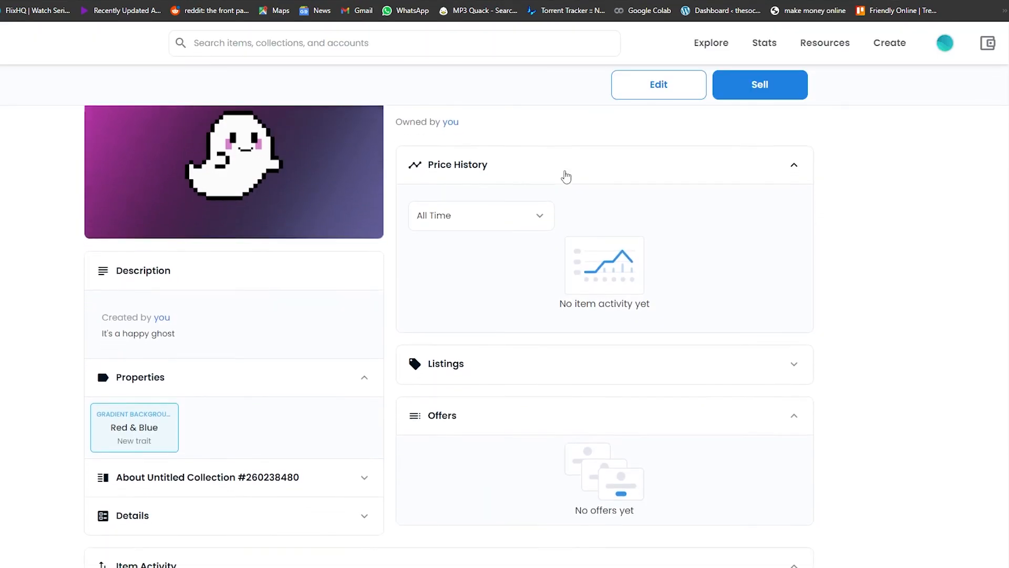
scroll(749, 439, up, 5)
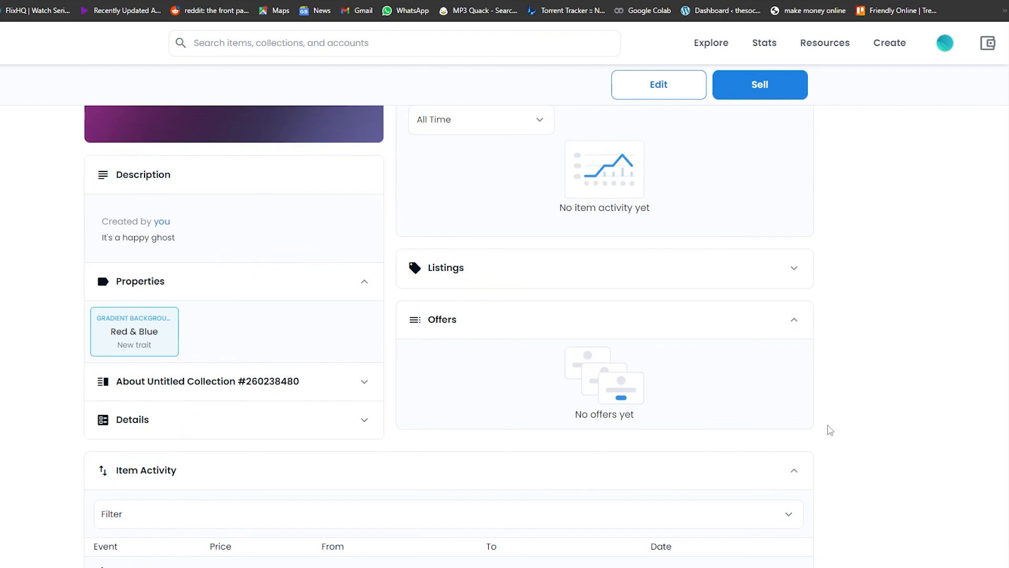
scroll(593, 361, up, 3)
scroll(541, 415, down, 3)
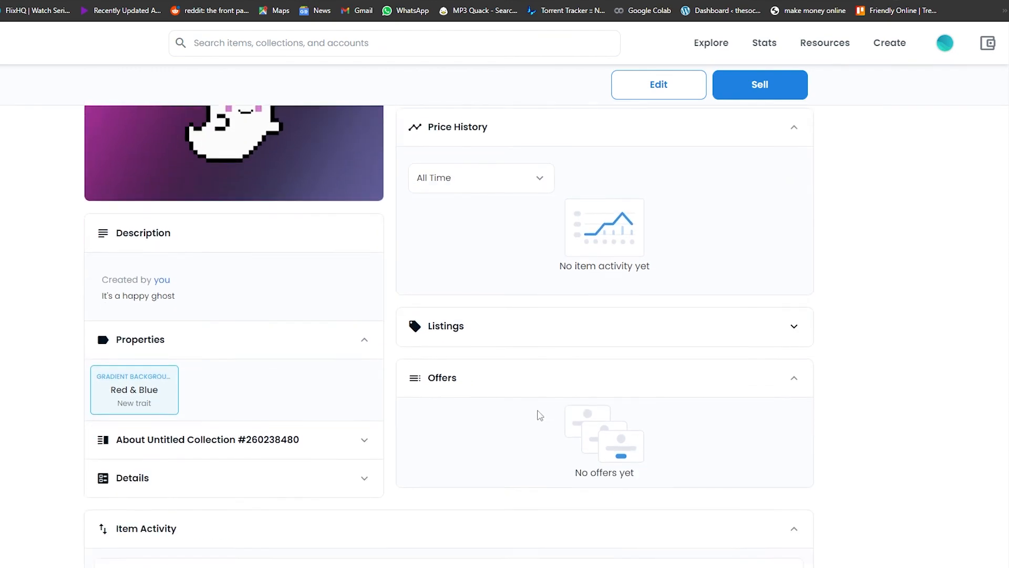
scroll(488, 339, up, 3)
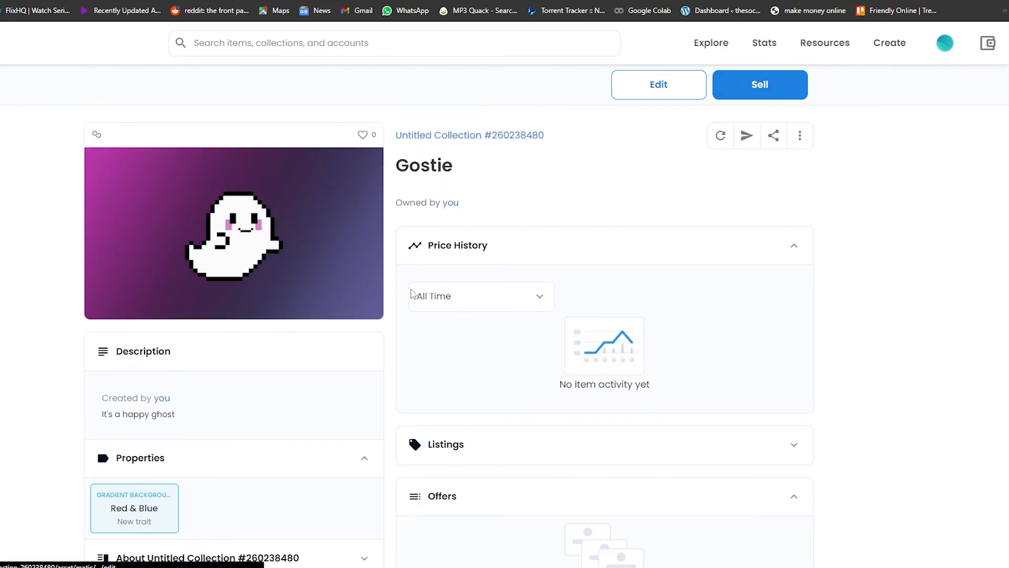
click(757, 95)
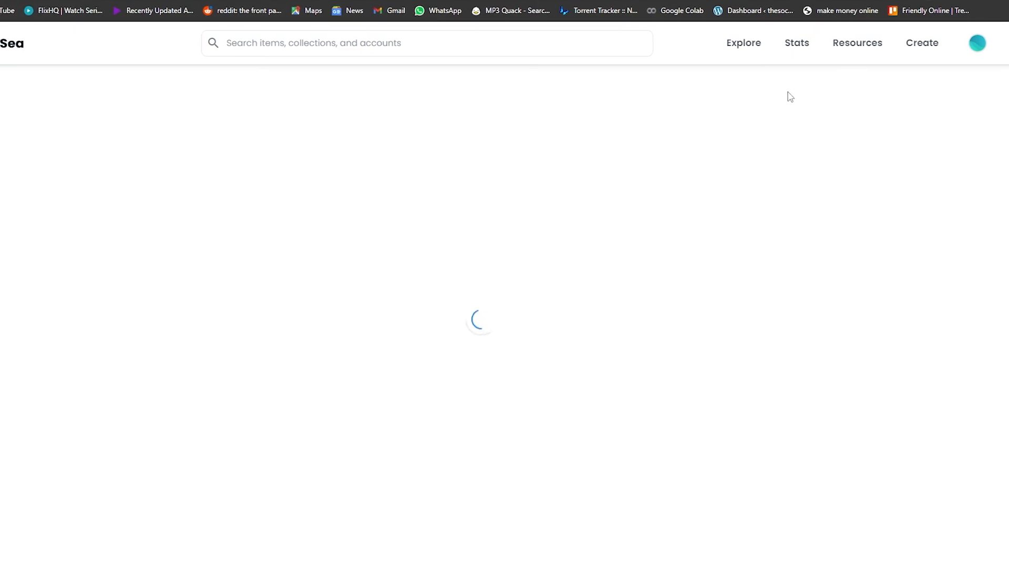
click(248, 209)
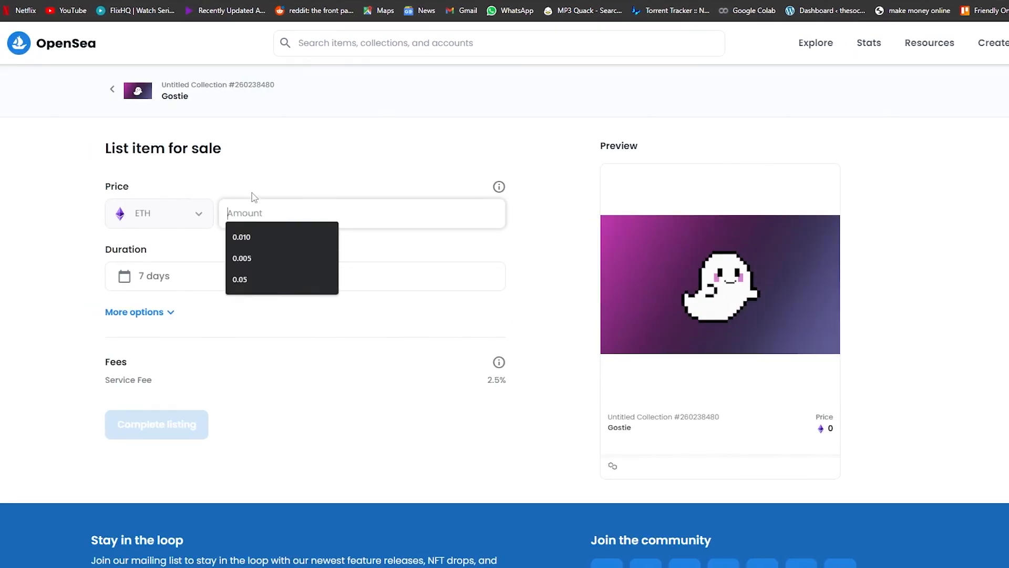
click(257, 280)
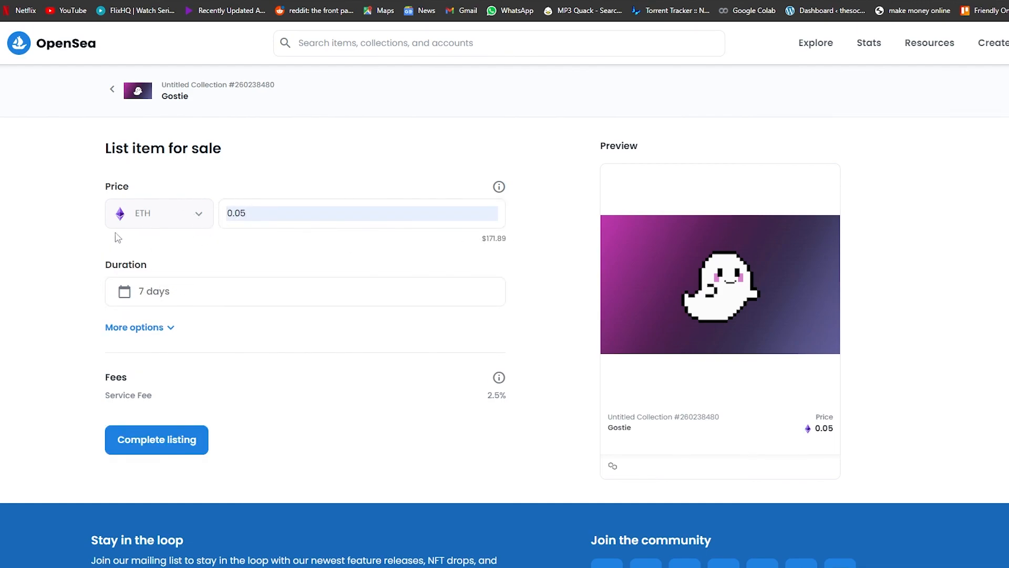
Look at the available listing duration ranges, keeping 7 days
click(191, 295)
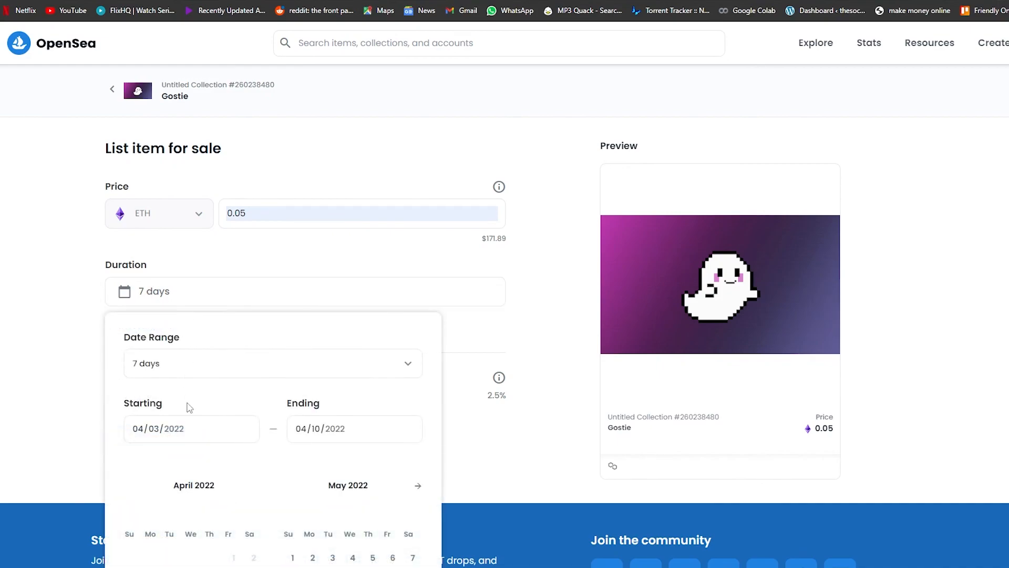
click(225, 375)
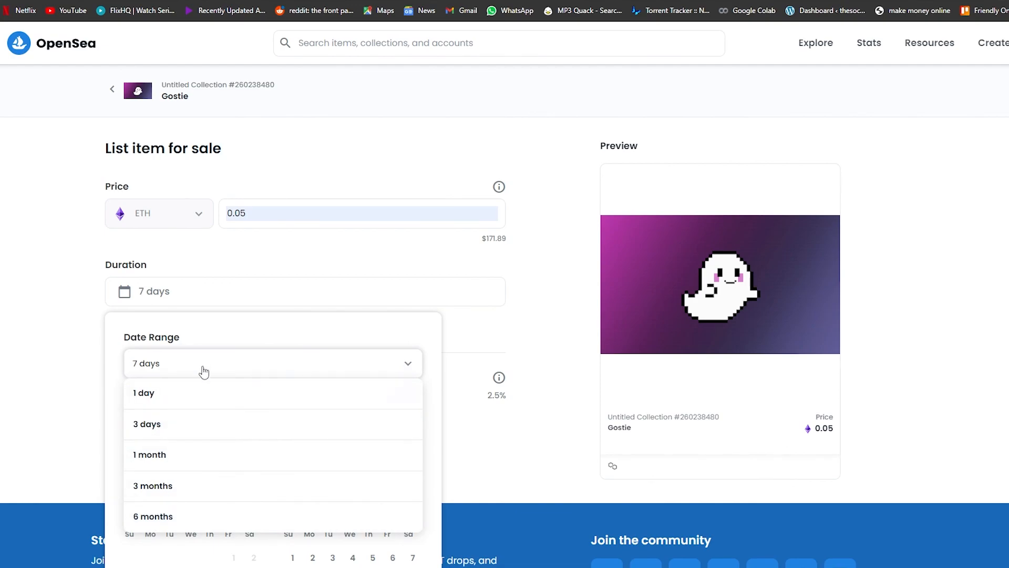
click(223, 316)
click(324, 251)
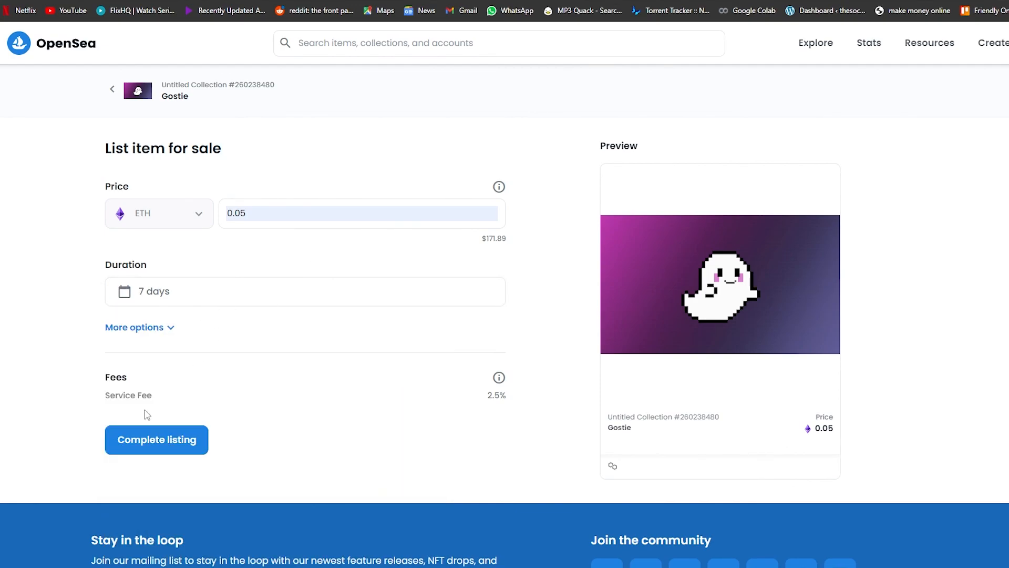
Check the service fee, submit the listing, and unlock selling functionality by signing the wallet request
scroll(413, 400, down, 1)
drag(479, 343, 513, 346)
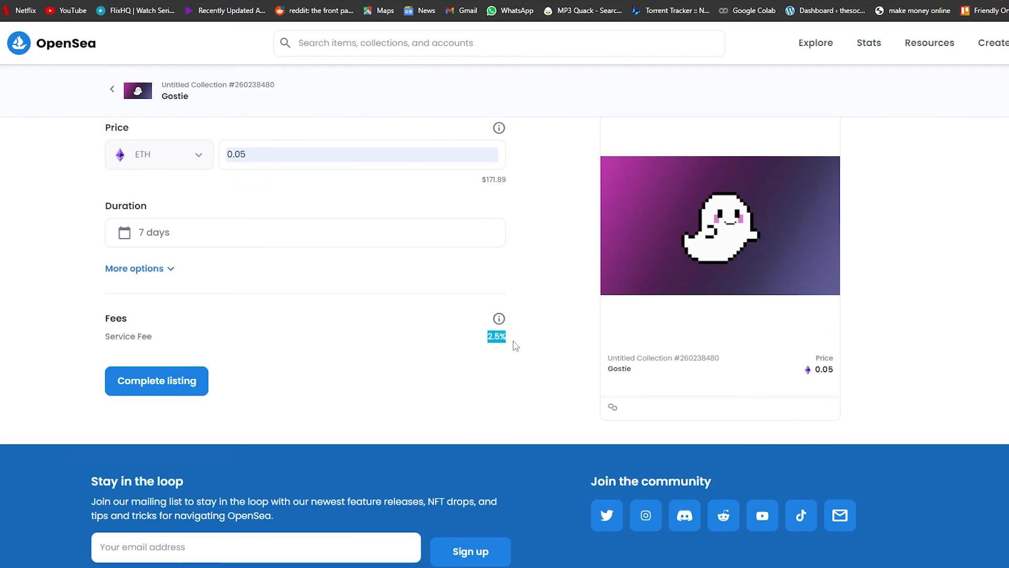
click(515, 345)
click(180, 382)
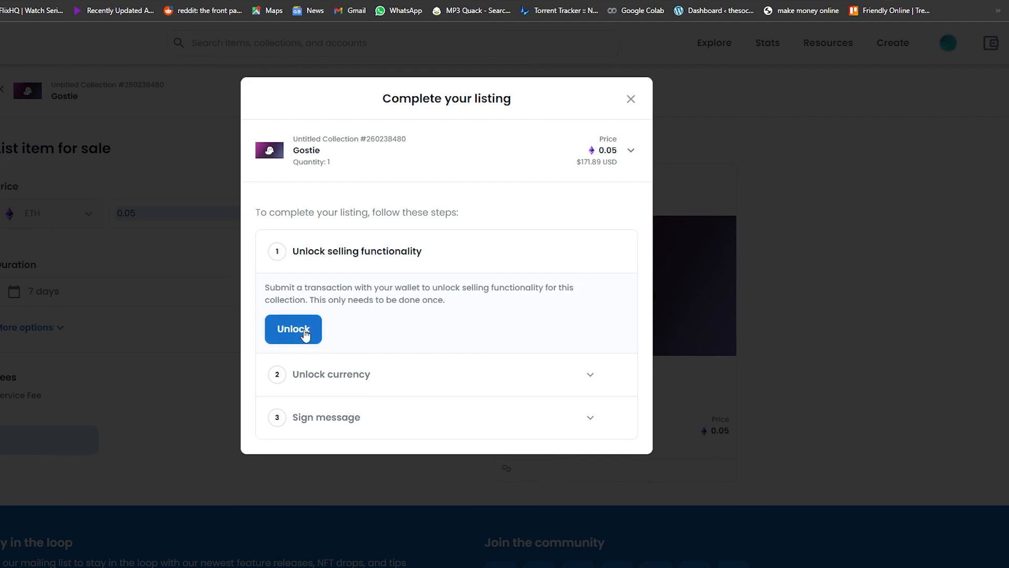
click(389, 331)
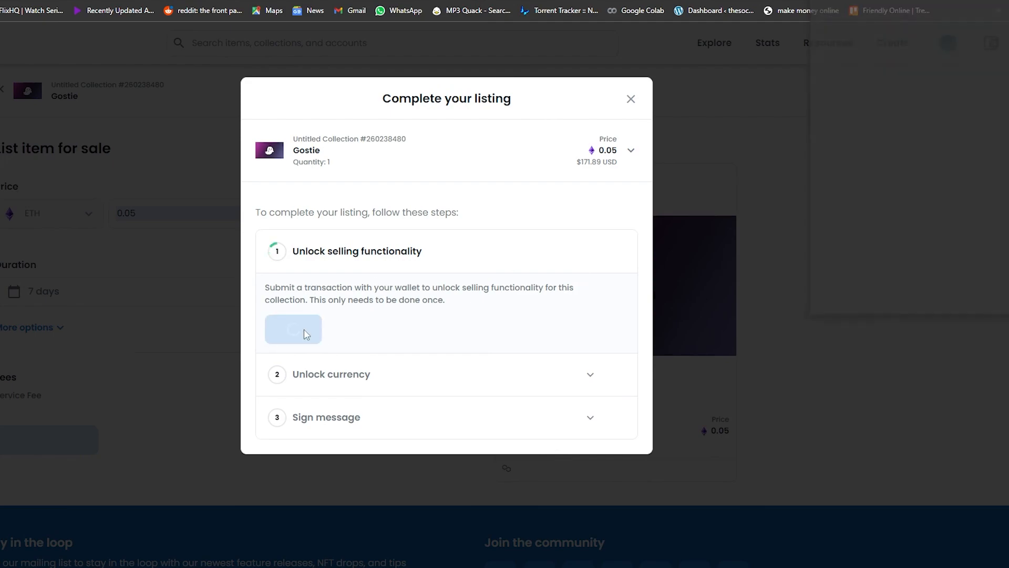
scroll(836, 247, down, 5)
click(979, 296)
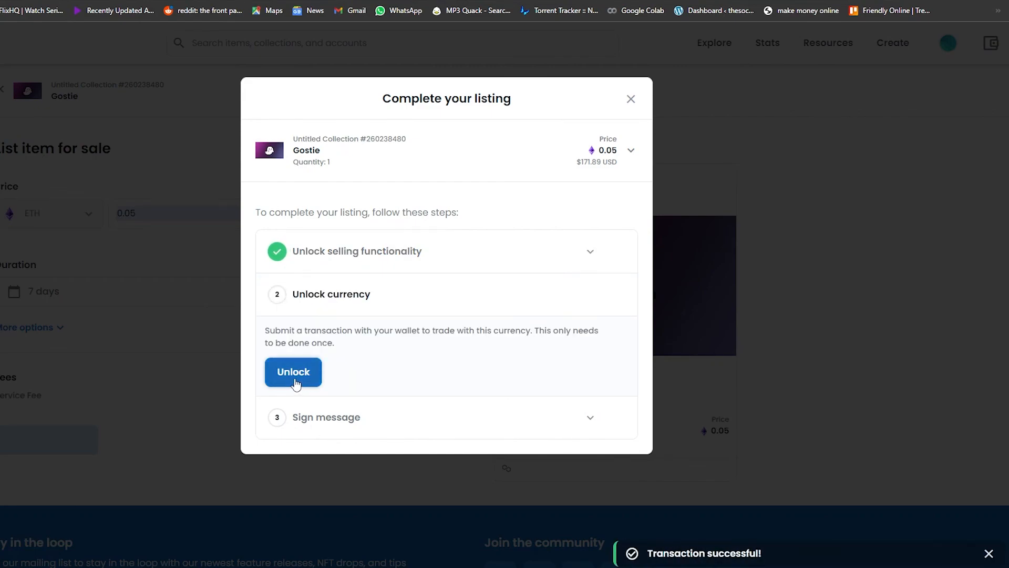
Try to unlock the currency by signing the wallet's Wrapped Ether request, and close the listing dialog
click(295, 374)
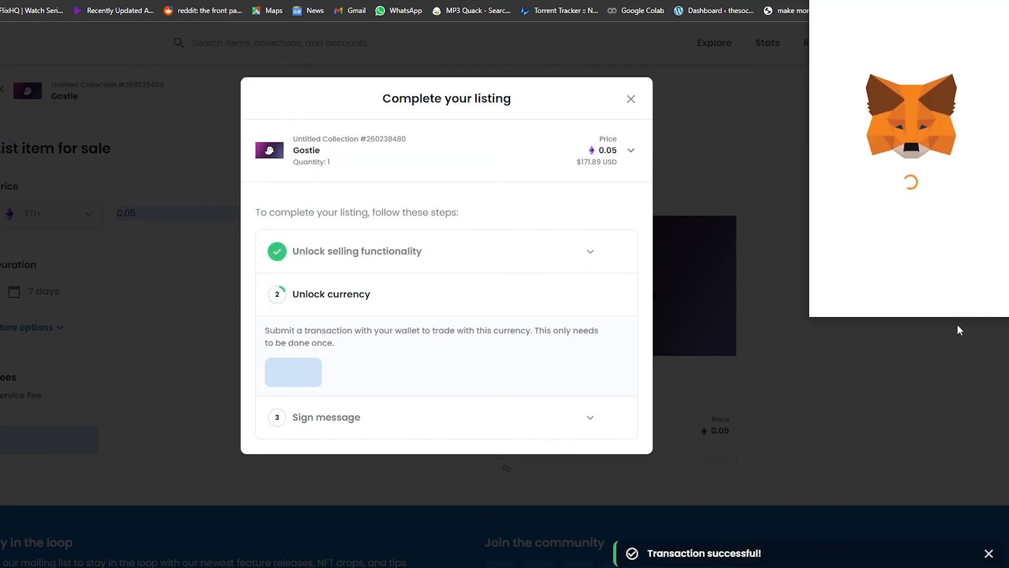
scroll(893, 234, down, 2)
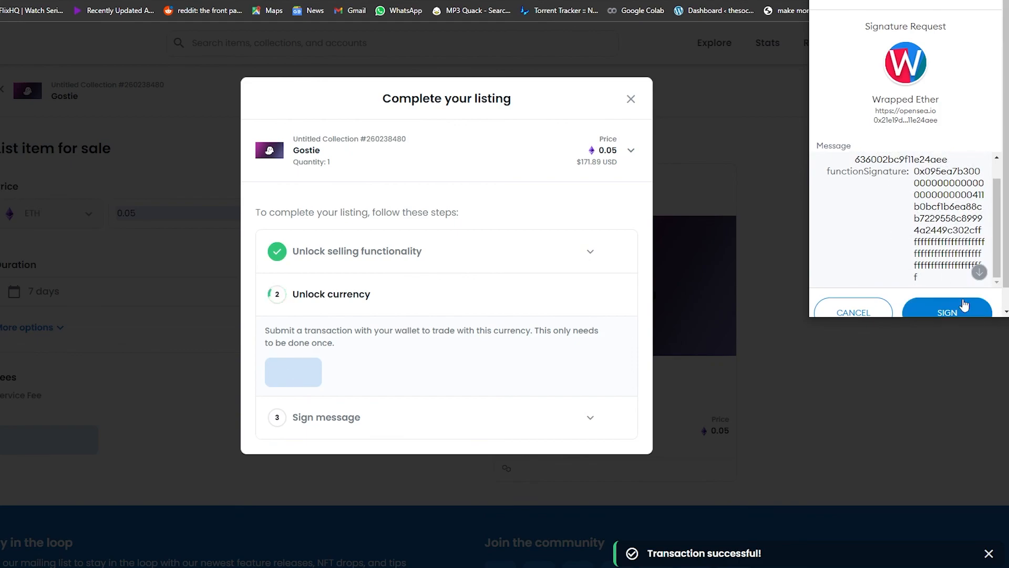
click(981, 307)
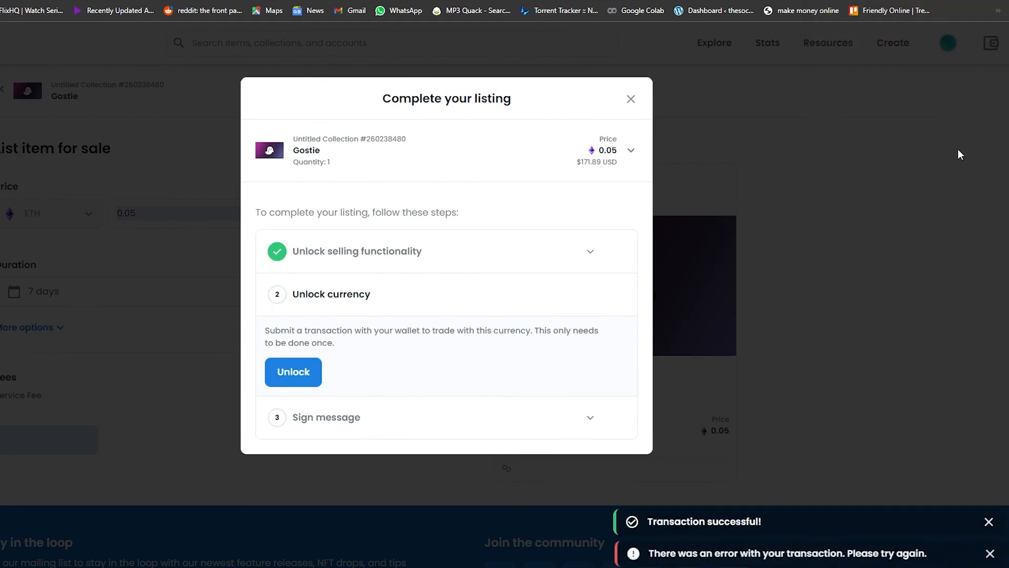
click(989, 553)
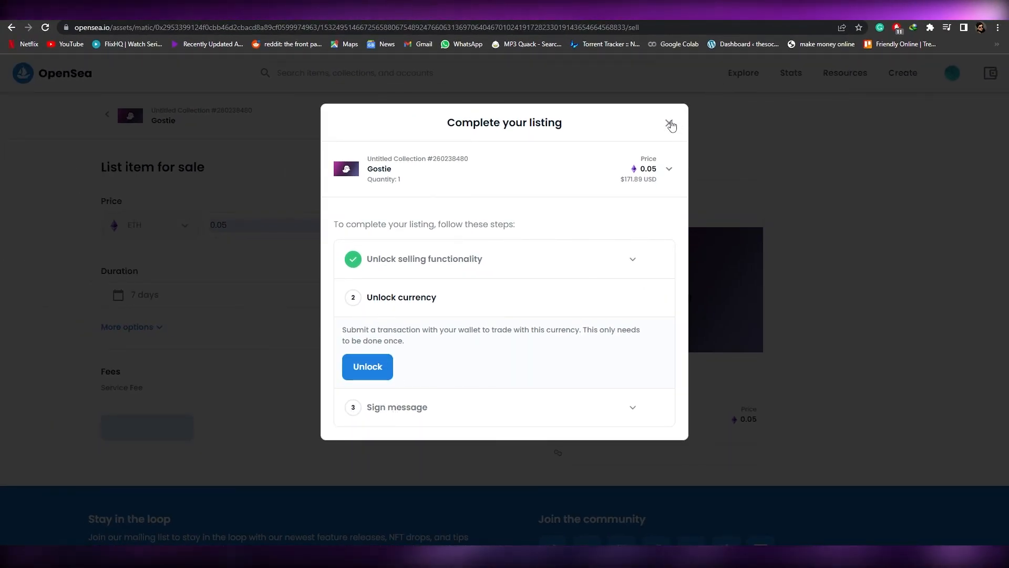
click(670, 125)
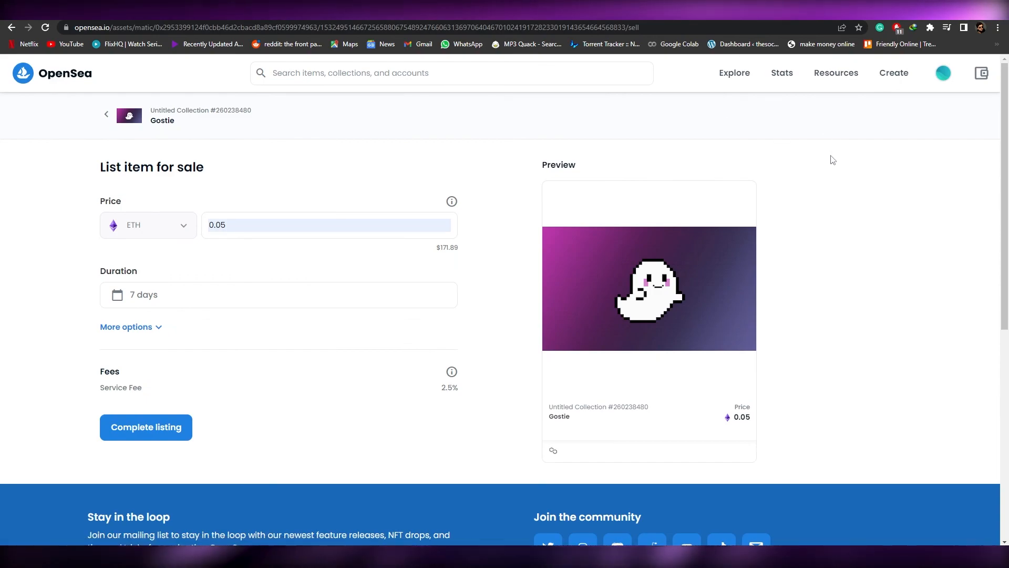